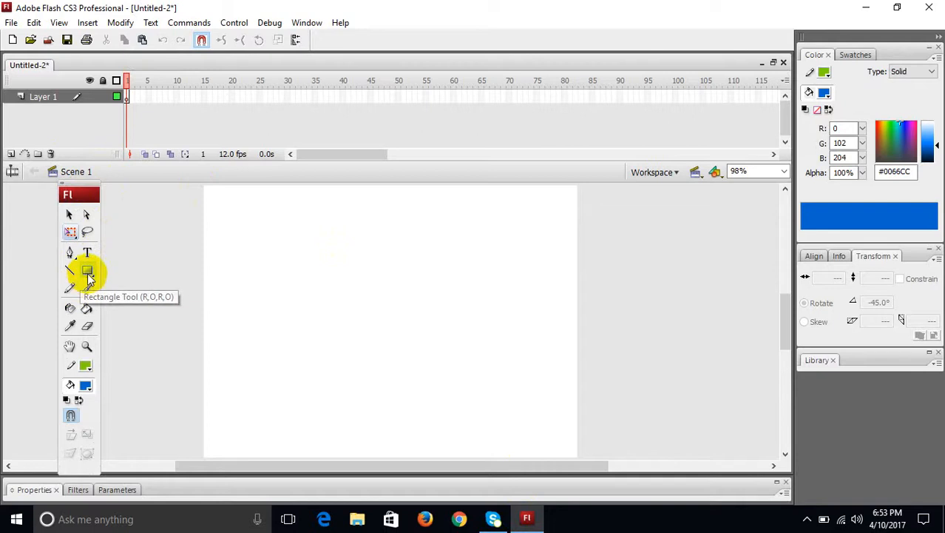
# Draw a tall, narrow blue rectangle with a green outline on the stage, and convert it to a movie clip symbol
pyautogui.moveTo(88, 273); pyautogui.dragTo(120, 290)
pyautogui.moveTo(283, 241); pyautogui.dragTo(300, 386)
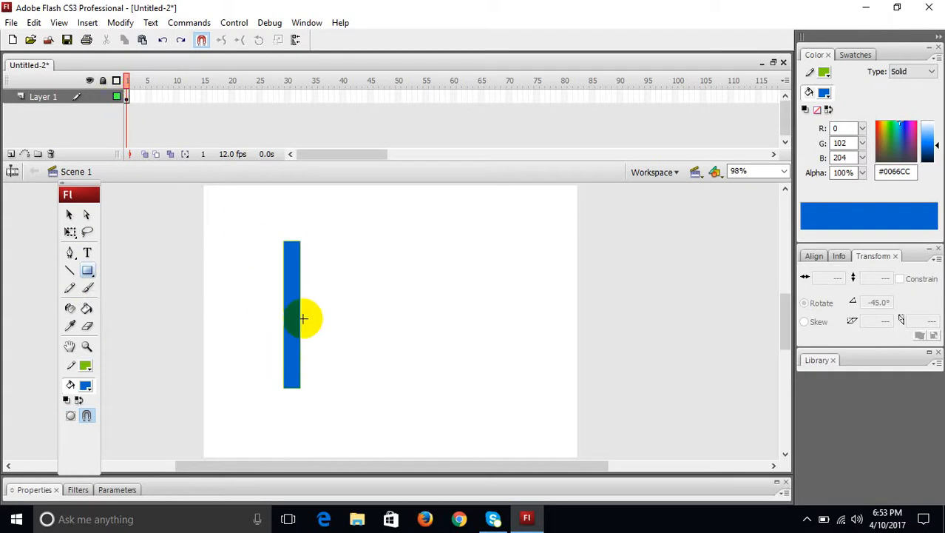
pyautogui.click(69, 214)
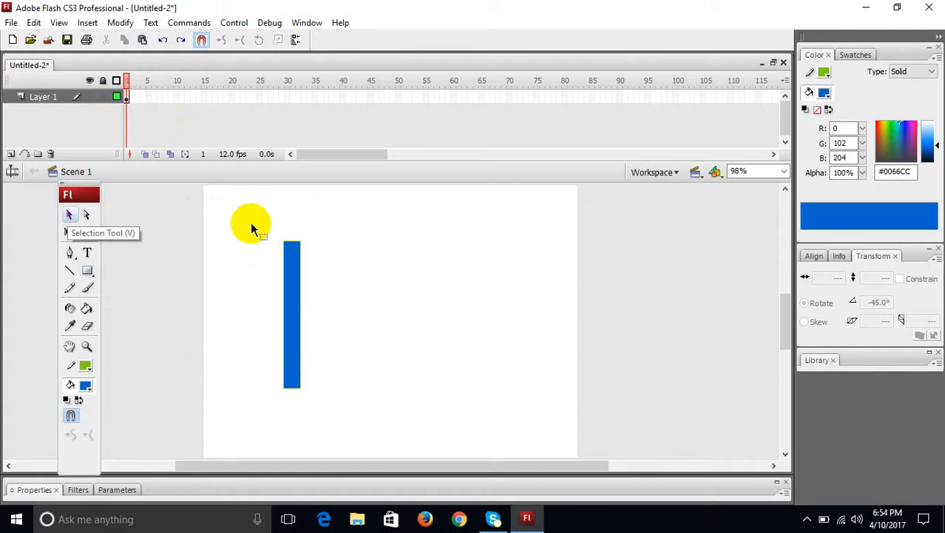
pyautogui.moveTo(254, 236); pyautogui.dragTo(375, 439)
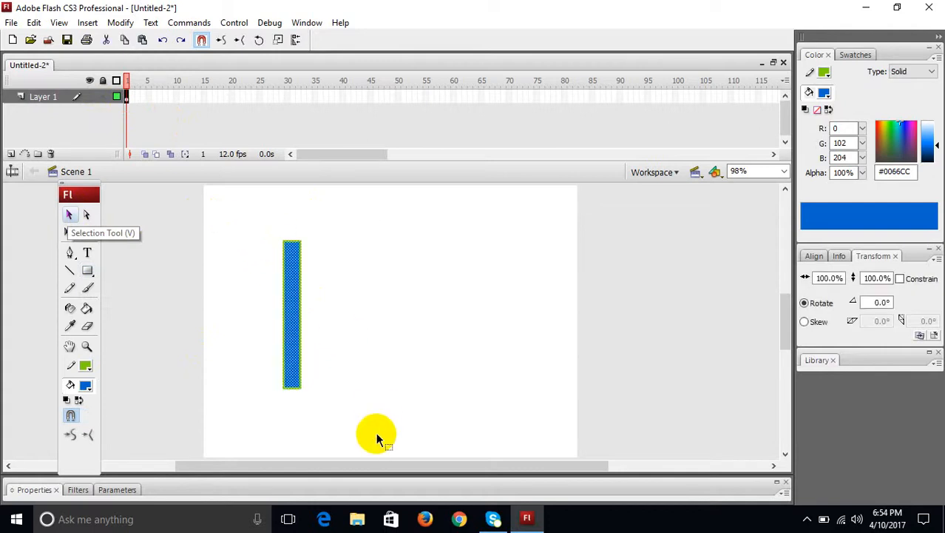
pyautogui.press('F8')
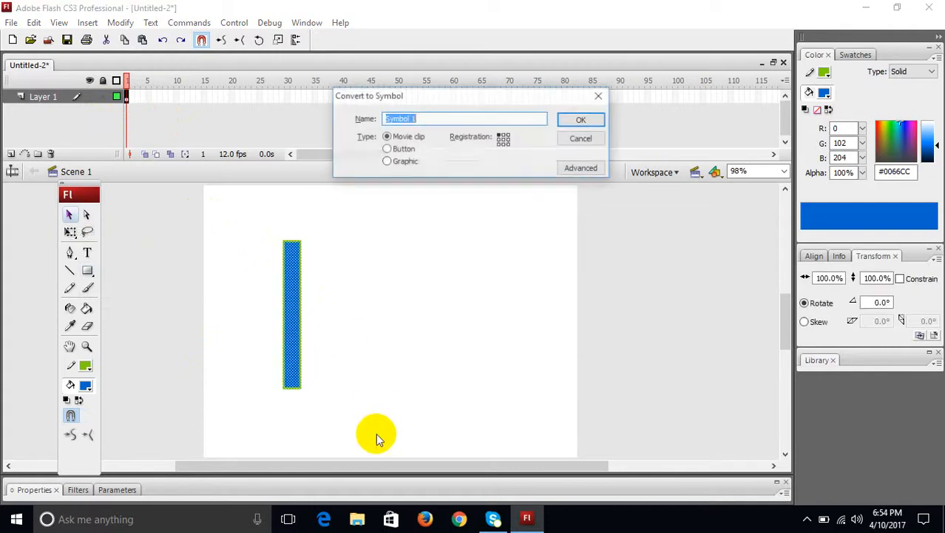
pyautogui.click(390, 138)
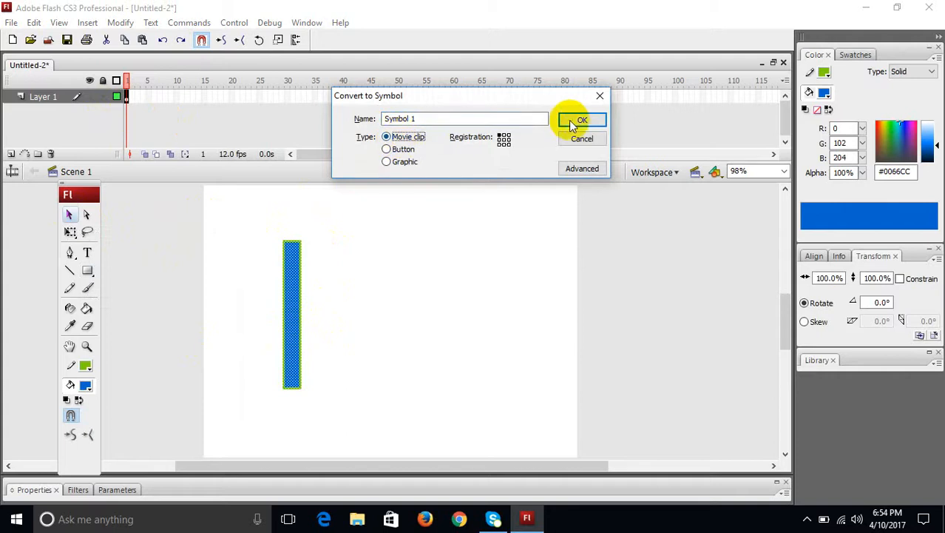
pyautogui.click(580, 122)
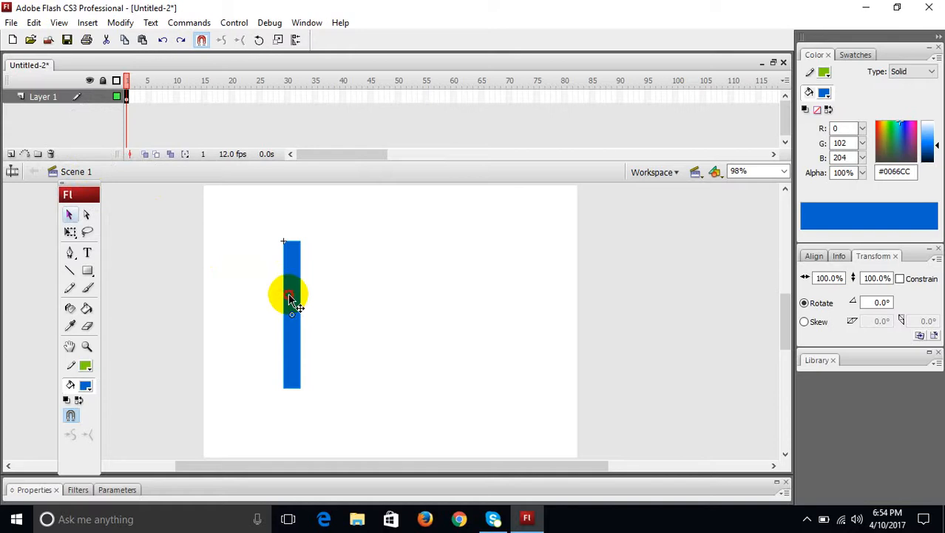
# Edit the bar's movie clip in place, convert the rectangle inside it to a nested movie clip, and return to Scene 1
pyautogui.click(335, 350)
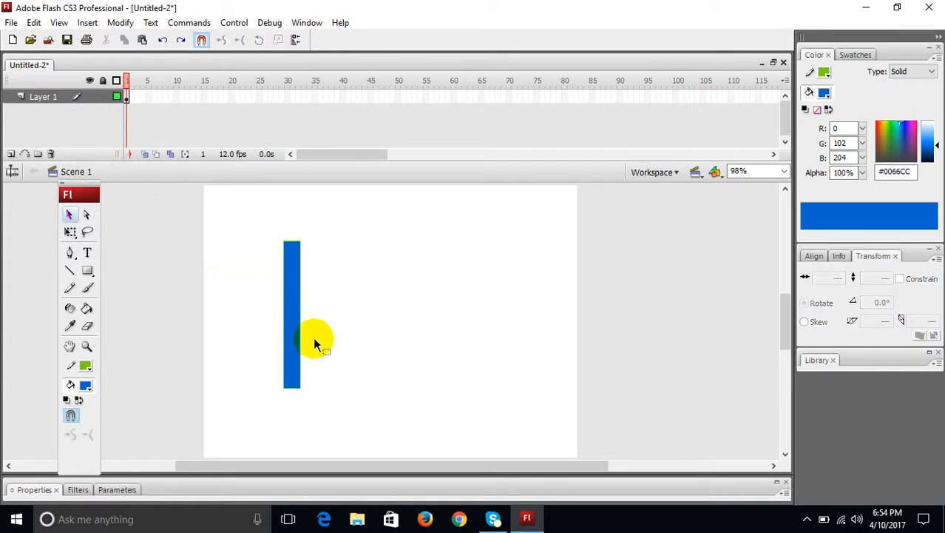
pyautogui.doubleClick(292, 329)
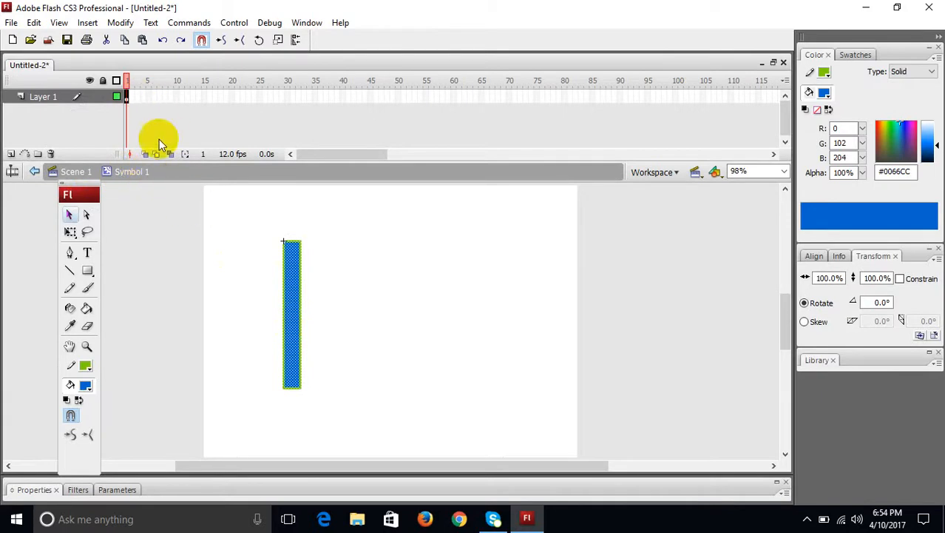
pyautogui.press('F8')
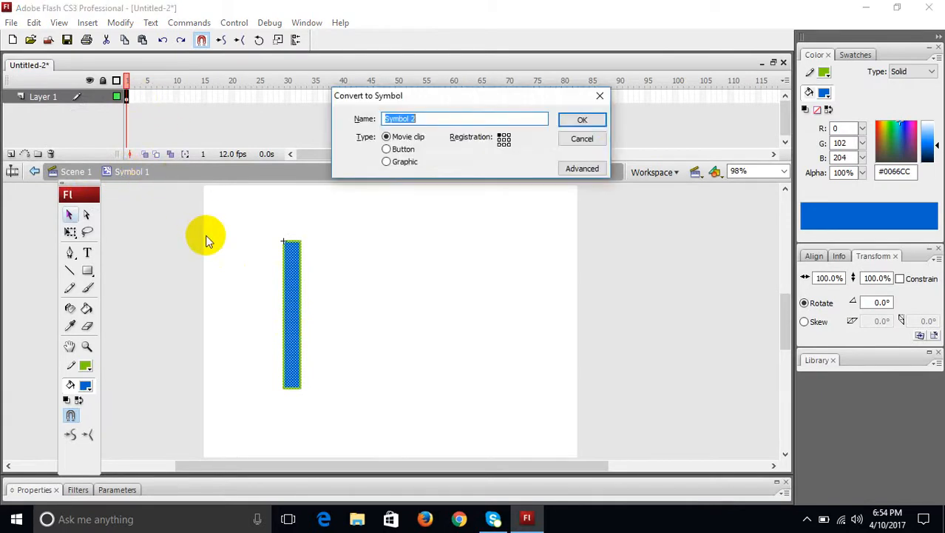
pyautogui.click(583, 121)
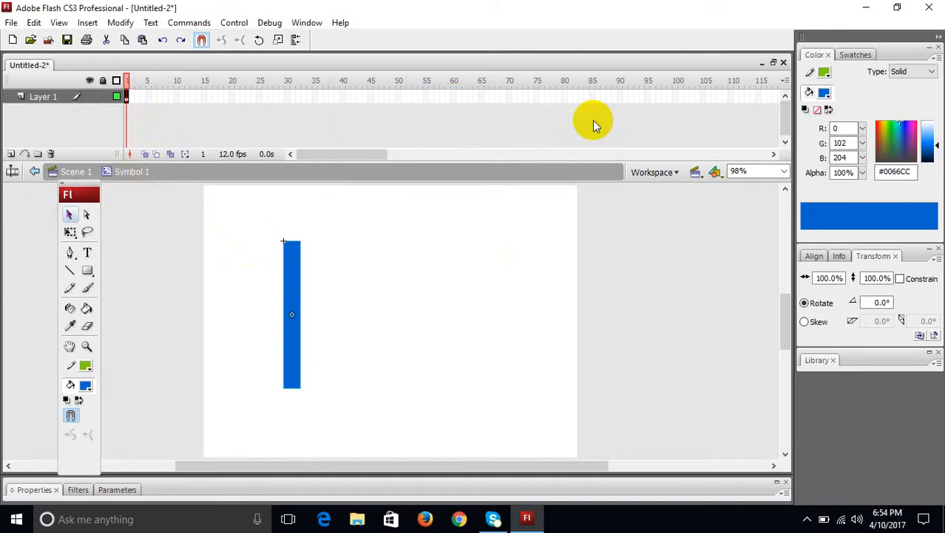
pyautogui.click(76, 172)
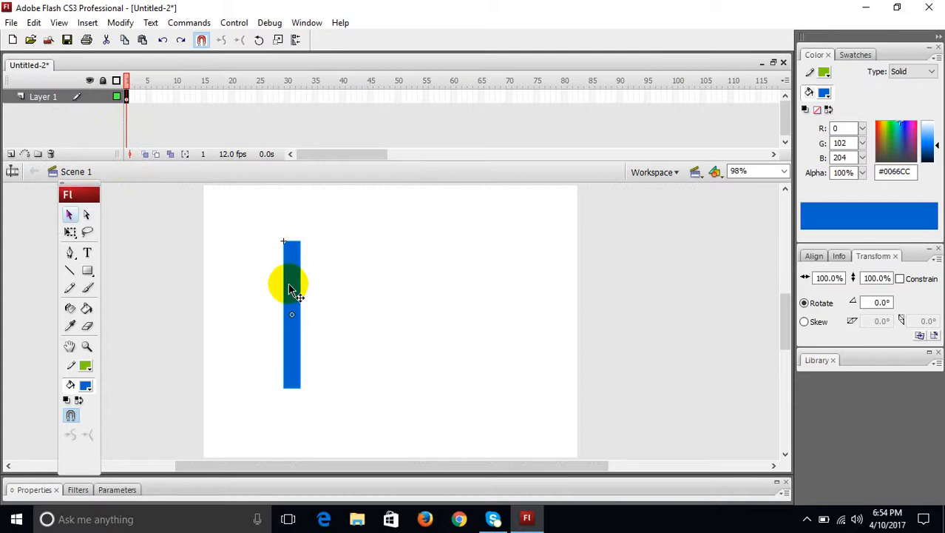
# Inside the bar's movie clip, insert a keyframe at frame 5 and rotate the bar to 90° there
pyautogui.doubleClick(291, 290)
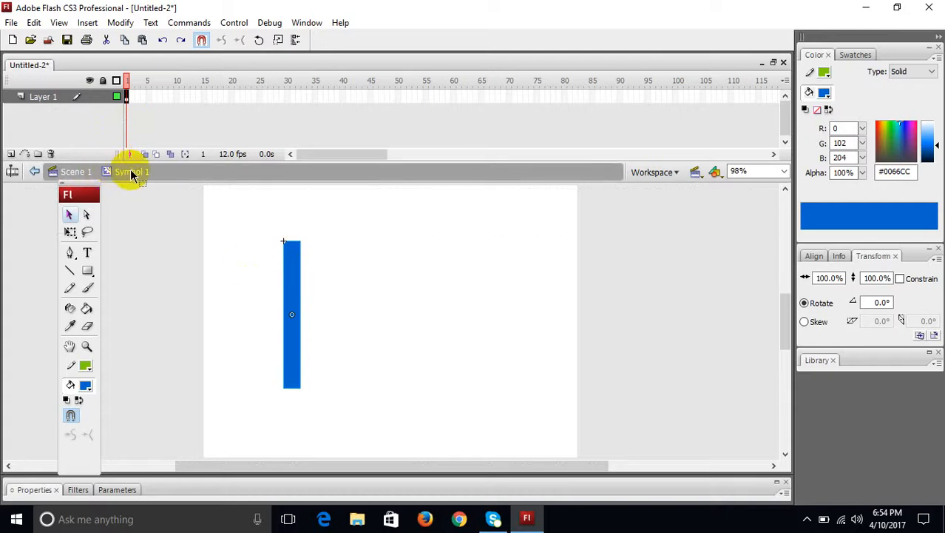
pyautogui.click(148, 97)
pyautogui.press('F6')
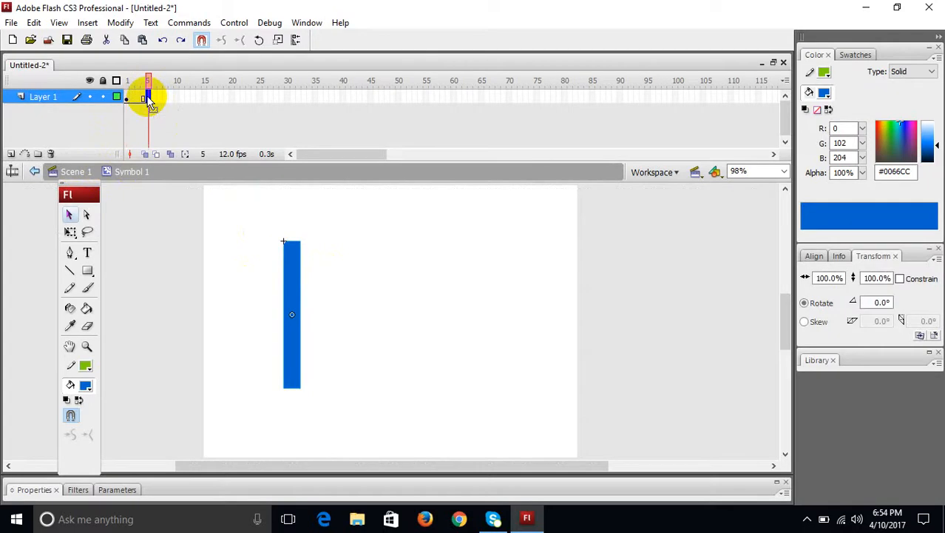
pyautogui.click(69, 232)
pyautogui.moveTo(302, 241); pyautogui.dragTo(345, 318)
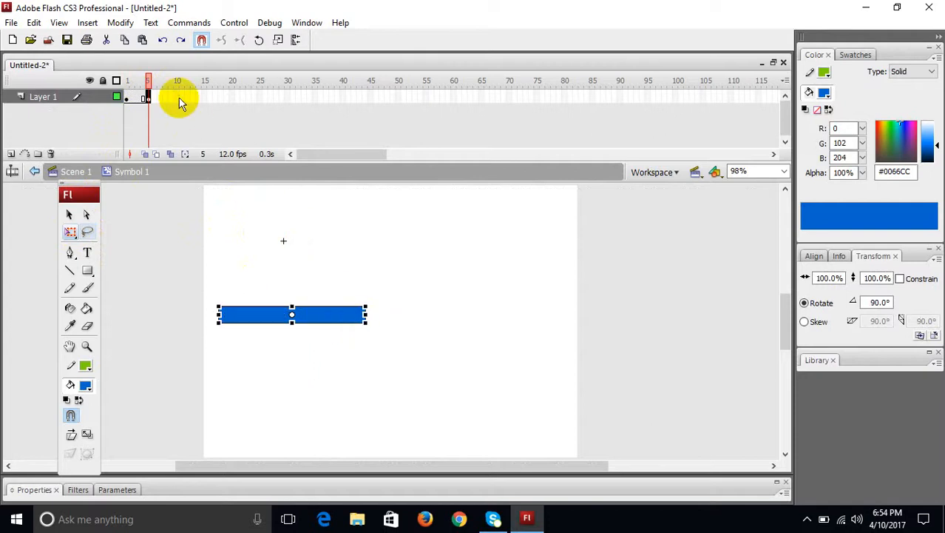
# Create a motion tween between frames 1 and 5 and preview the rotation up to frame 5
pyautogui.click(139, 99)
pyautogui.rightClick(141, 102)
pyautogui.click(160, 103)
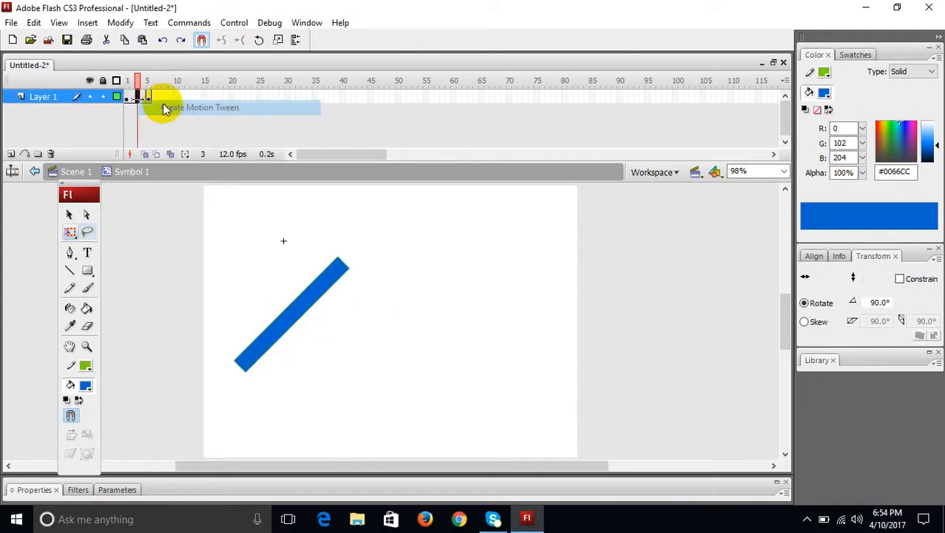
pyautogui.moveTo(137, 80)
pyautogui.mouseDown()
pyautogui.moveTo(117, 79)
pyautogui.moveTo(152, 78)
pyautogui.moveTo(109, 78)
pyautogui.moveTo(148, 78)
pyautogui.mouseUp()
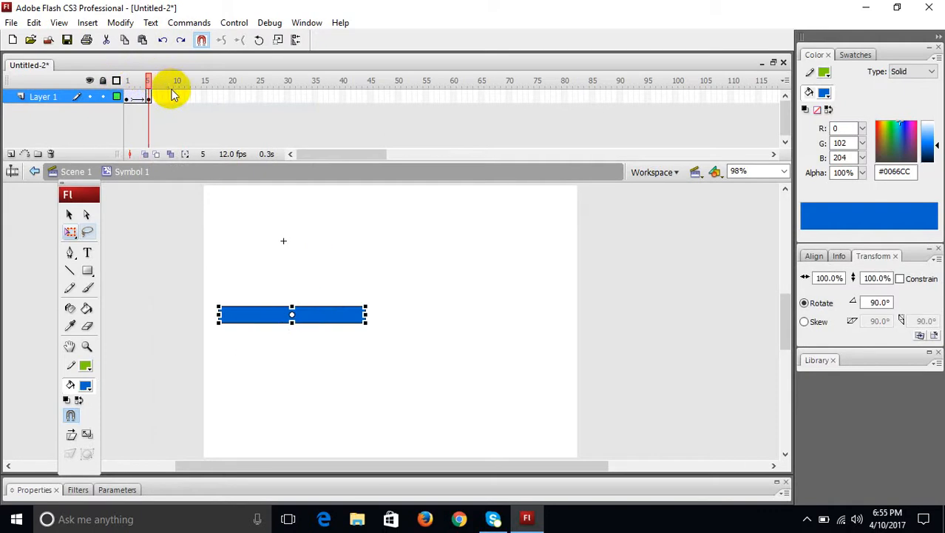
# Insert a keyframe at frame 10, rotate the bar to about 173.2° there, and compare its pose with frame 1
pyautogui.click(176, 96)
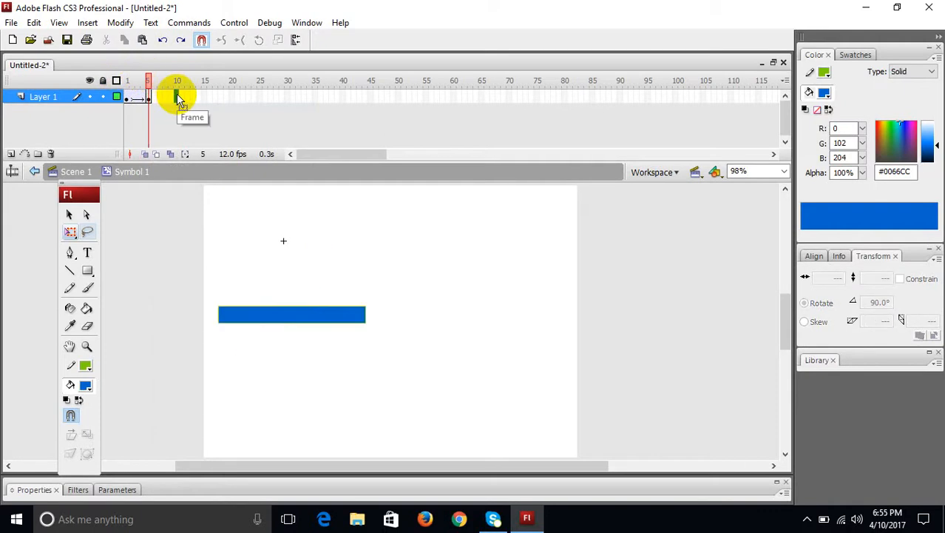
pyautogui.press('F6')
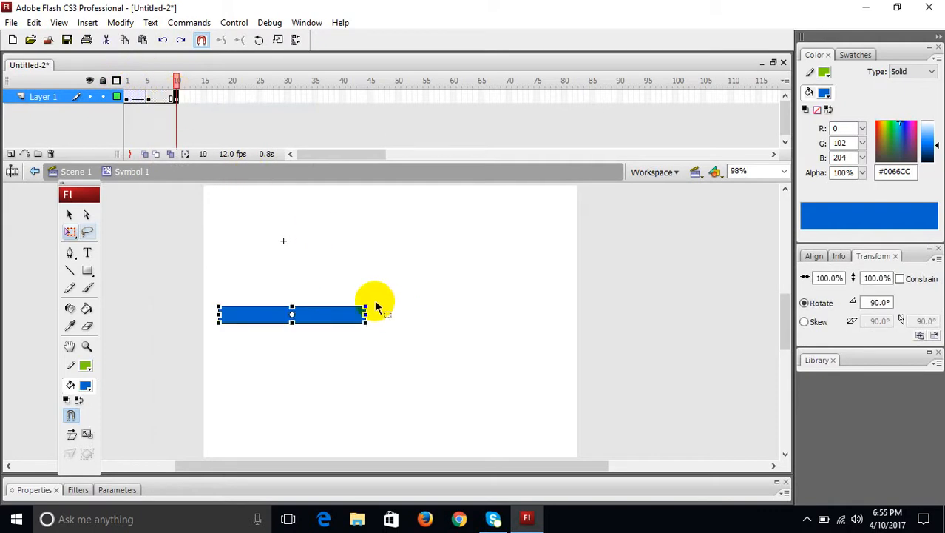
pyautogui.moveTo(367, 305); pyautogui.dragTo(310, 375)
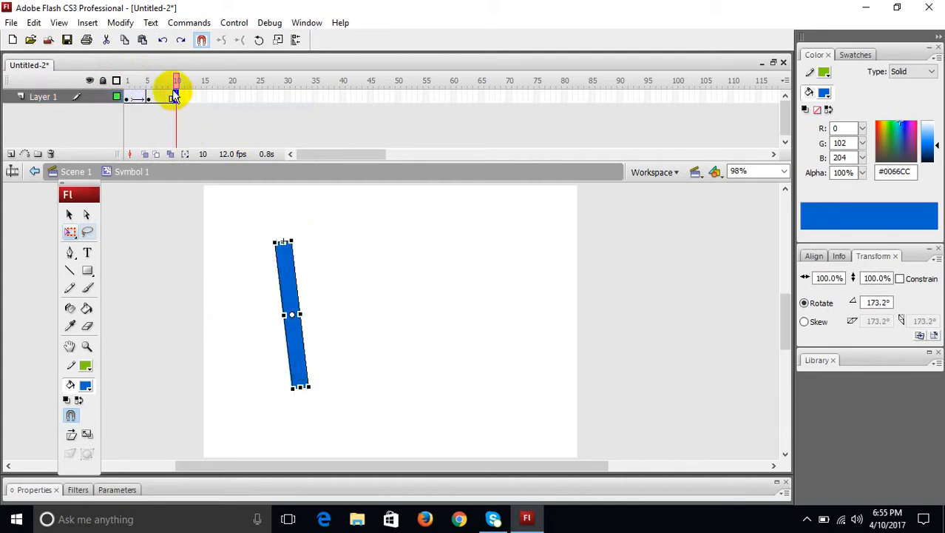
pyautogui.click(128, 99)
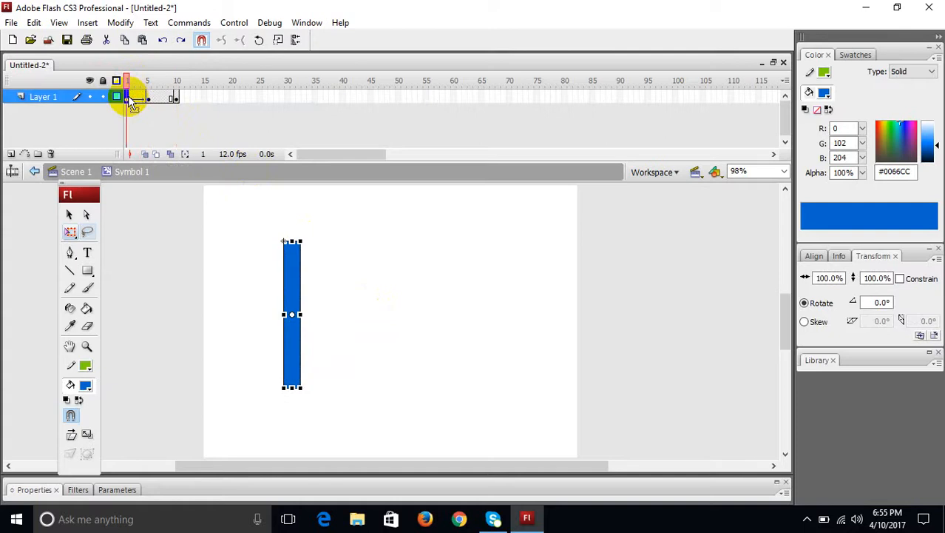
pyautogui.click(176, 97)
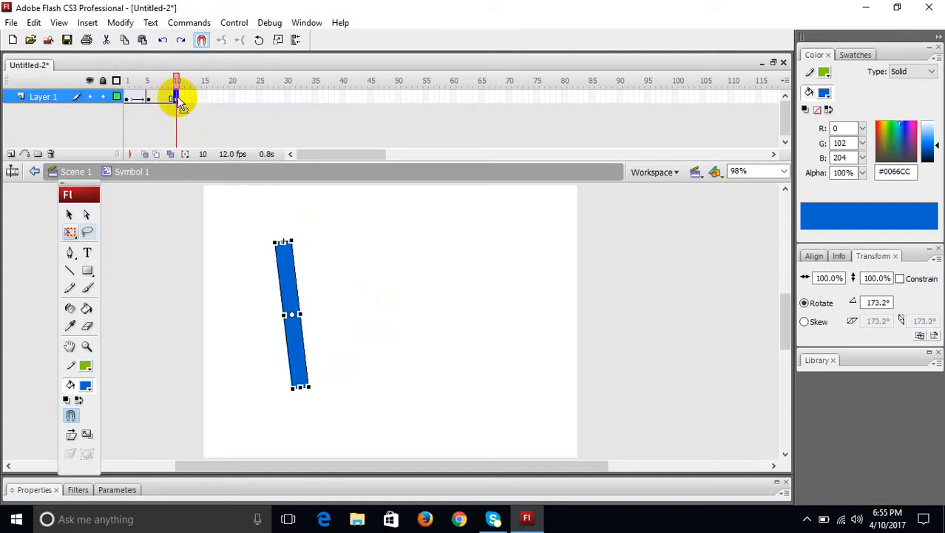
pyautogui.click(129, 99)
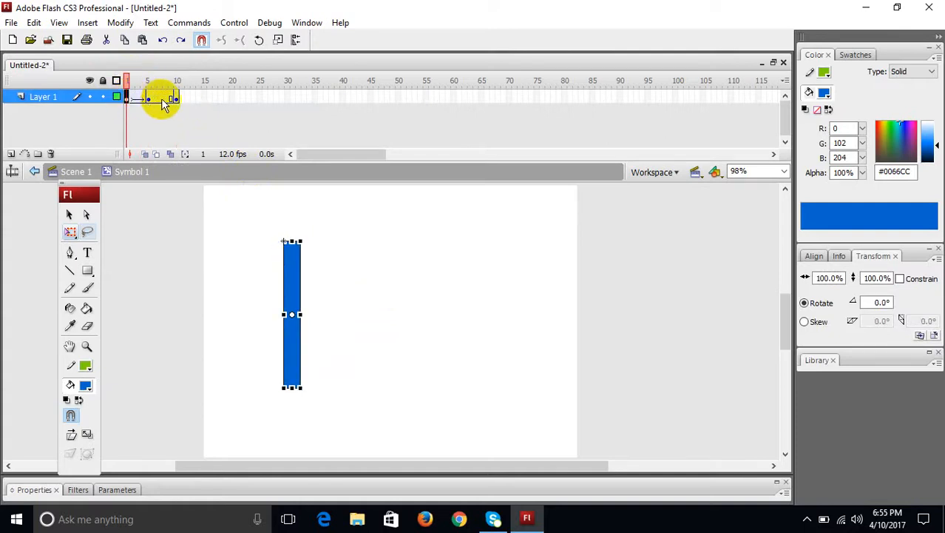
# Create a motion tween between frames 5 and 10 and scrub back through the bar's rotation
pyautogui.rightClick(164, 100)
pyautogui.click(194, 109)
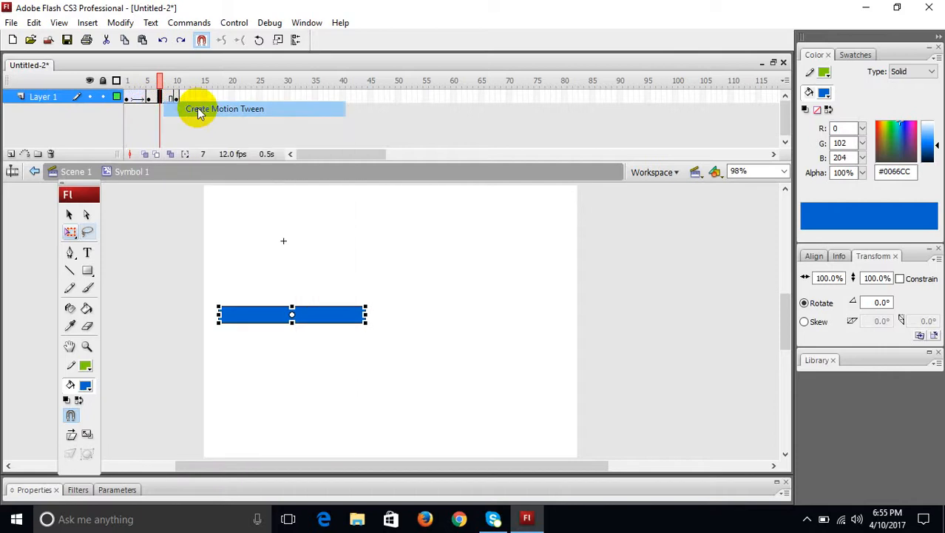
pyautogui.moveTo(158, 80); pyautogui.dragTo(132, 81)
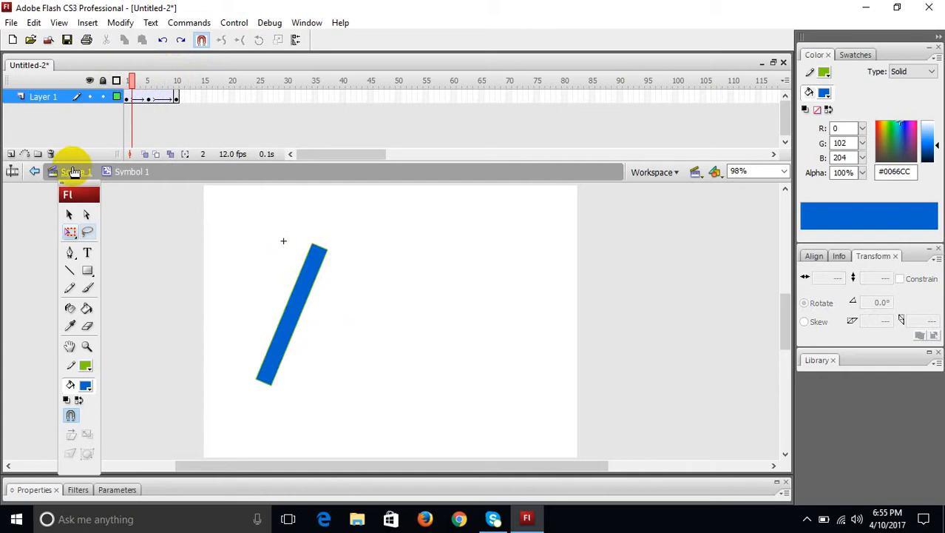
# Compare the Scene 1 timeline with the bar's movie clip timeline, and test the movie to preview the rotating bar
pyautogui.click(74, 171)
pyautogui.click(120, 96)
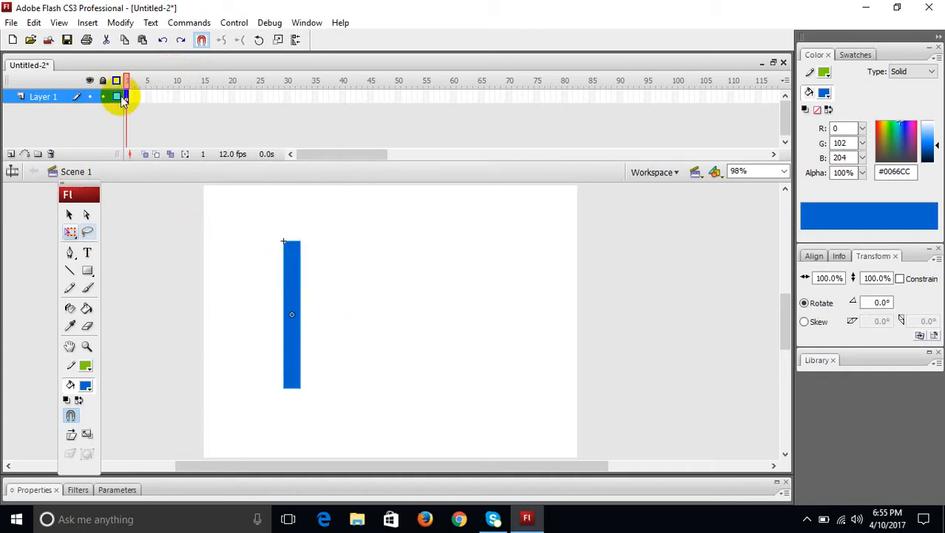
pyautogui.click(291, 282)
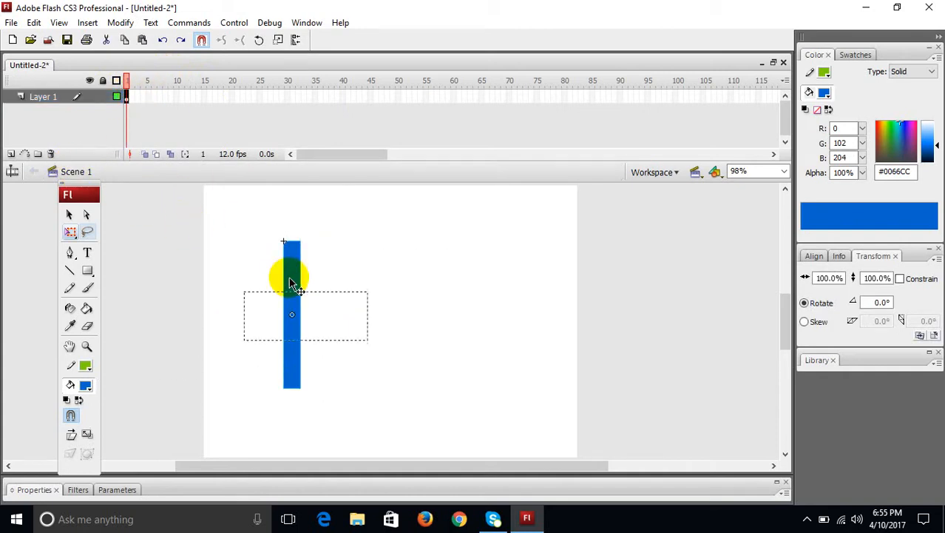
pyautogui.doubleClick(290, 272)
pyautogui.moveTo(131, 80); pyautogui.dragTo(99, 144)
pyautogui.click(85, 175)
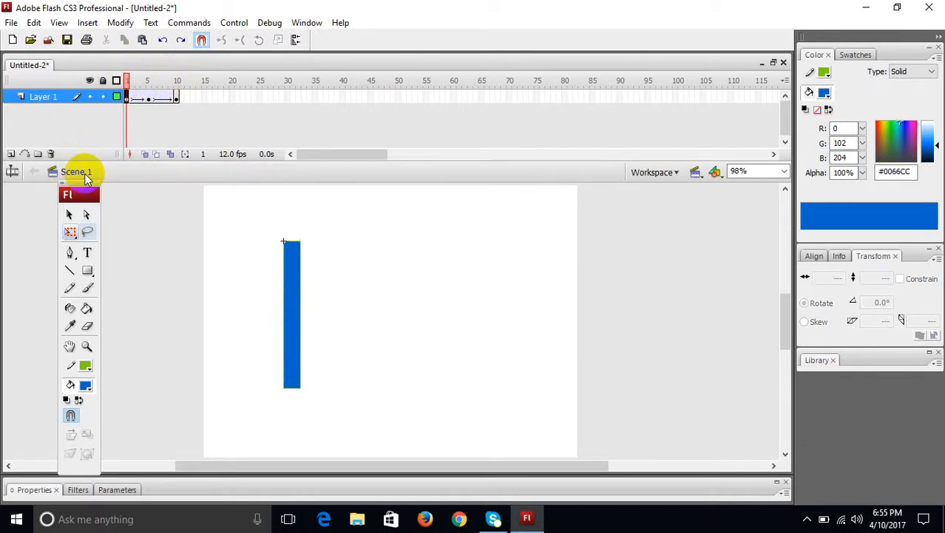
pyautogui.hotkey('ctrl', 'Return')
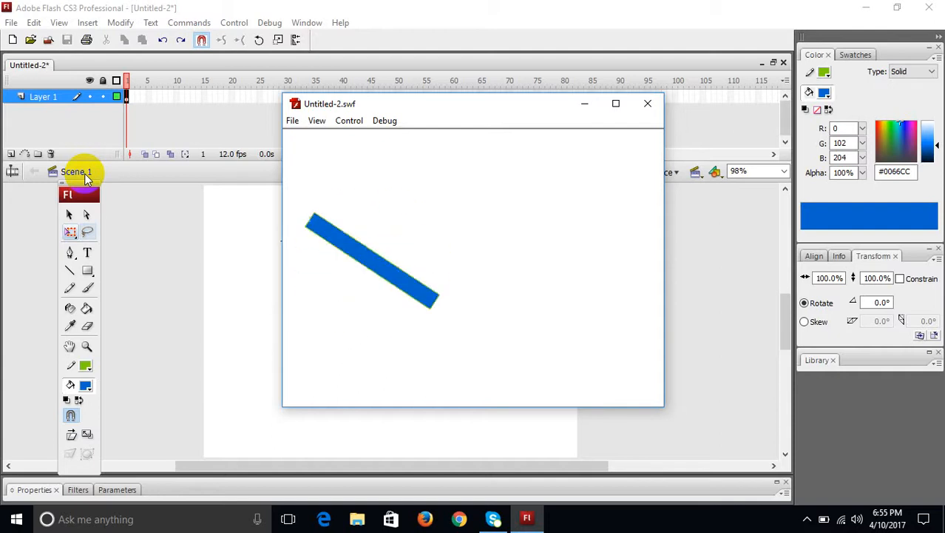
pyautogui.click(648, 103)
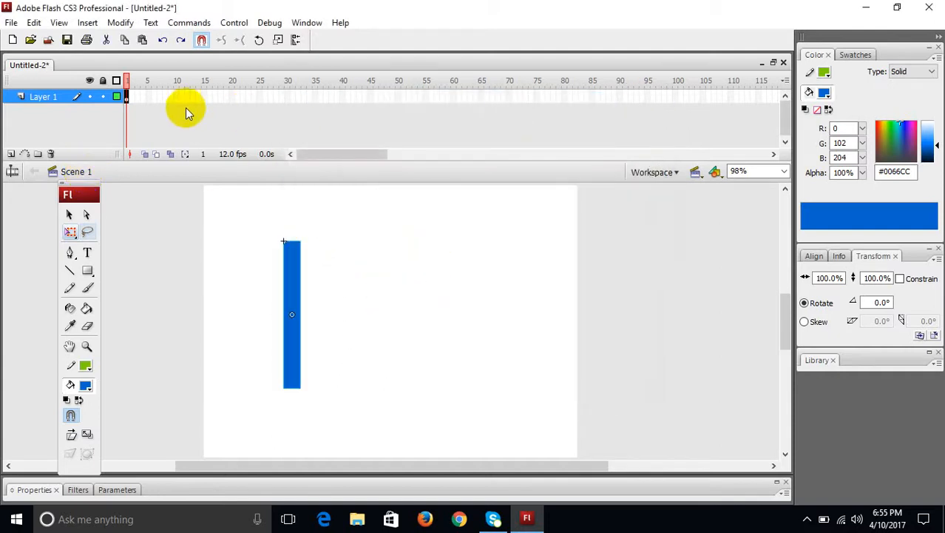
# Review the tweened rotation inside the bar's movie clip again and return to Scene 1
pyautogui.doubleClick(290, 300)
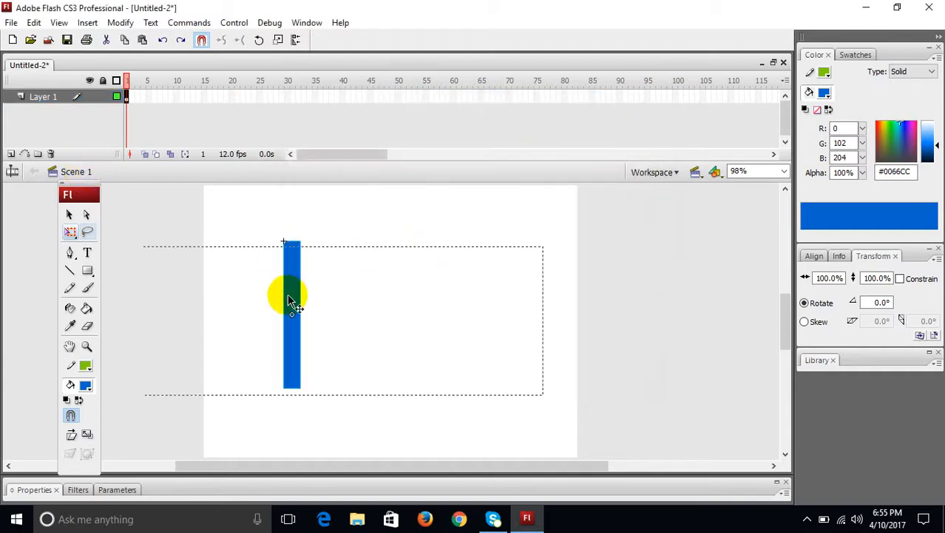
pyautogui.moveTo(130, 83)
pyautogui.mouseDown()
pyautogui.moveTo(181, 84)
pyautogui.moveTo(127, 81)
pyautogui.mouseUp()
pyautogui.click(84, 175)
pyautogui.click(303, 289)
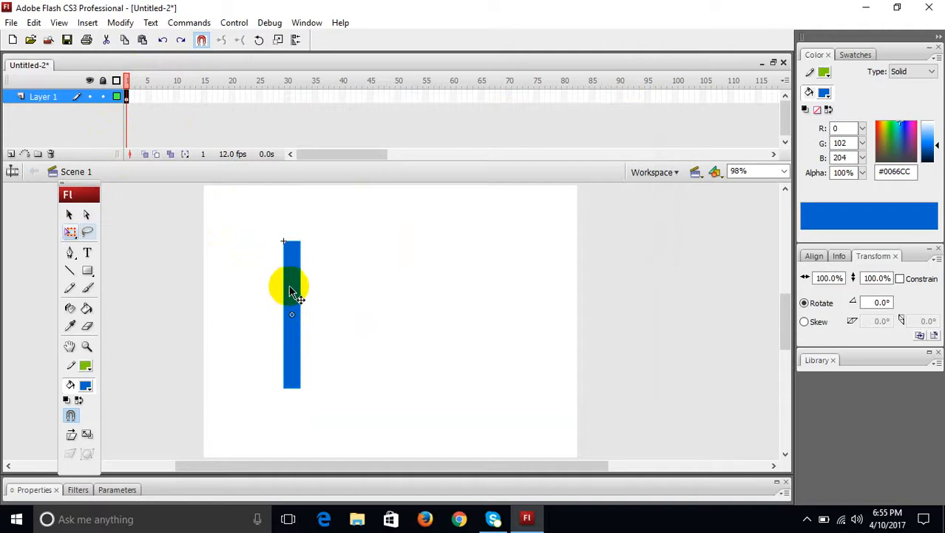
# Duplicate the animated bar twice to form a row of three across the stage, and test the movie
pyautogui.click(294, 290)
pyautogui.moveTo(294, 291); pyautogui.dragTo(534, 290)
pyautogui.hotkey('ctrl', 'Return')
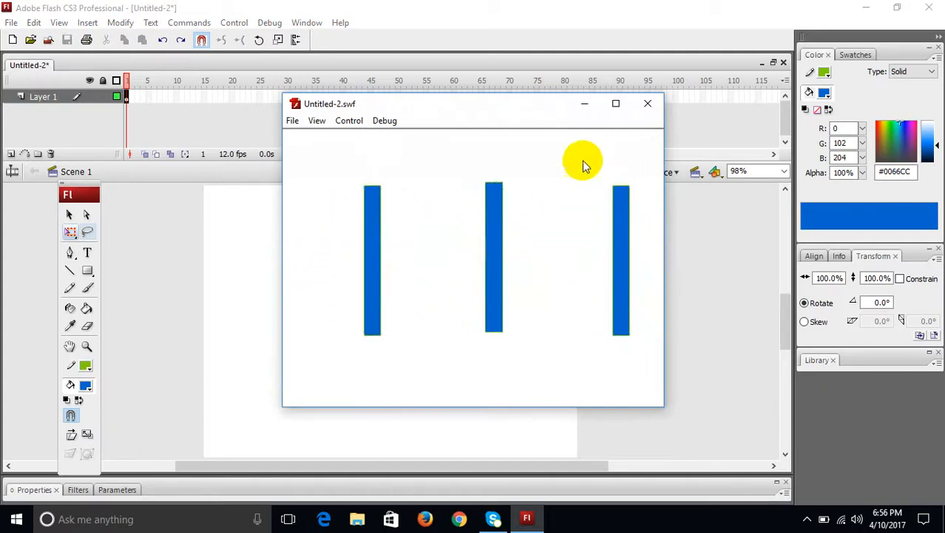
pyautogui.click(647, 104)
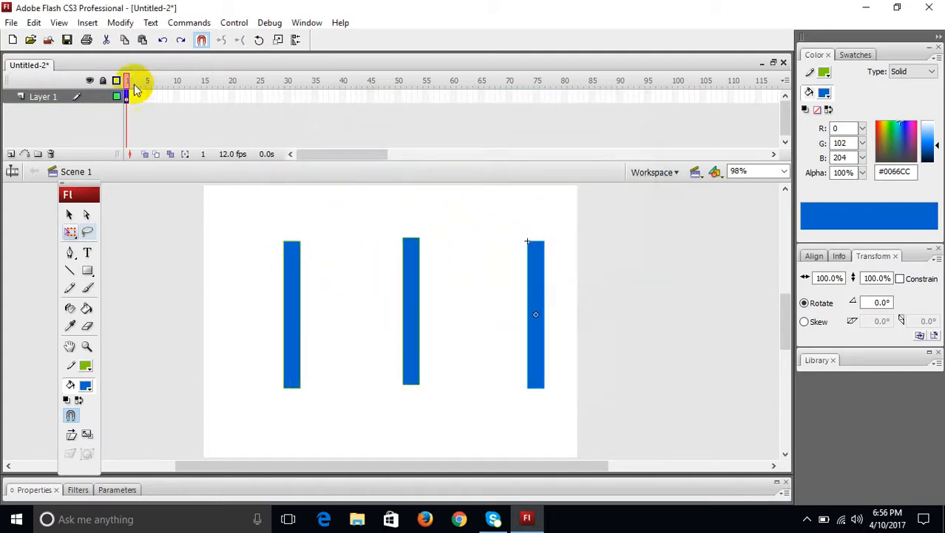
# Review the first bar's movie clip timeline again and return to Scene 1
pyautogui.click(311, 286)
pyautogui.doubleClick(298, 291)
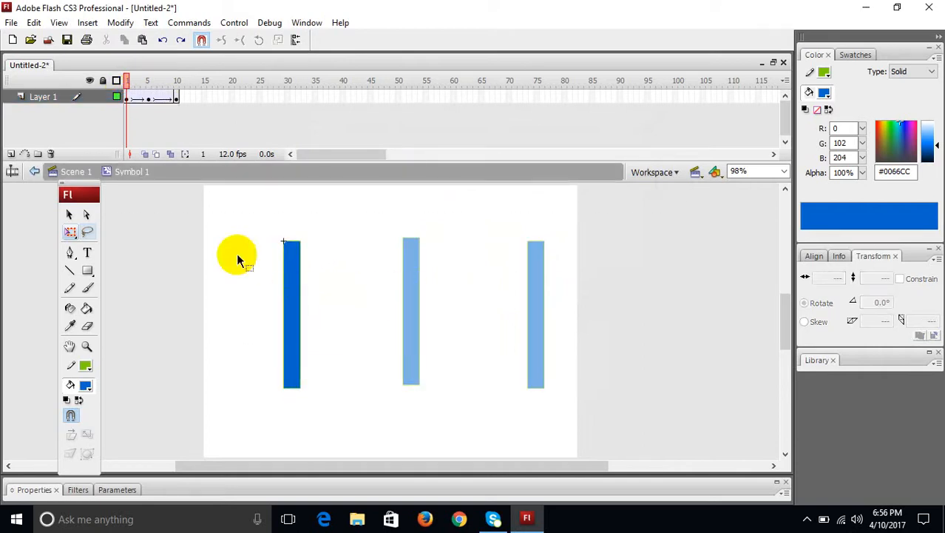
pyautogui.moveTo(130, 82); pyautogui.dragTo(97, 101)
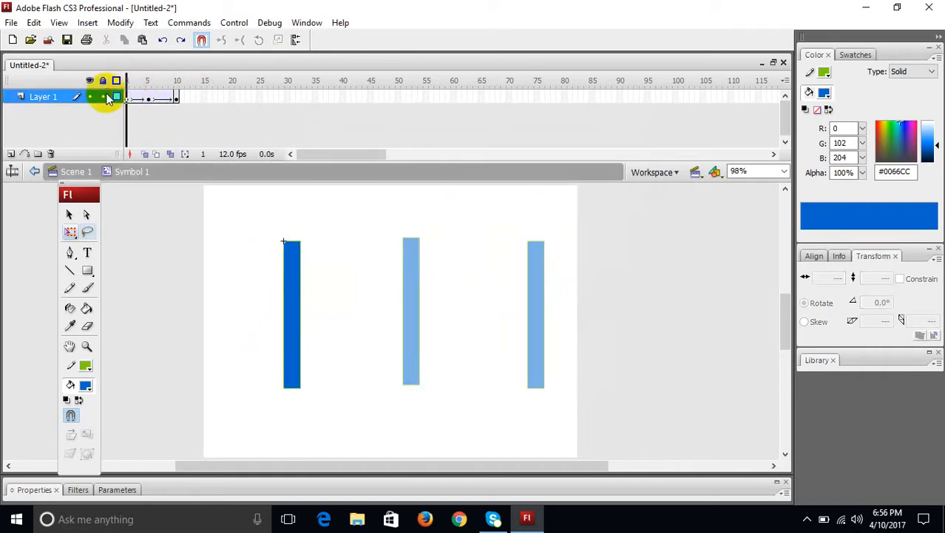
pyautogui.click(74, 170)
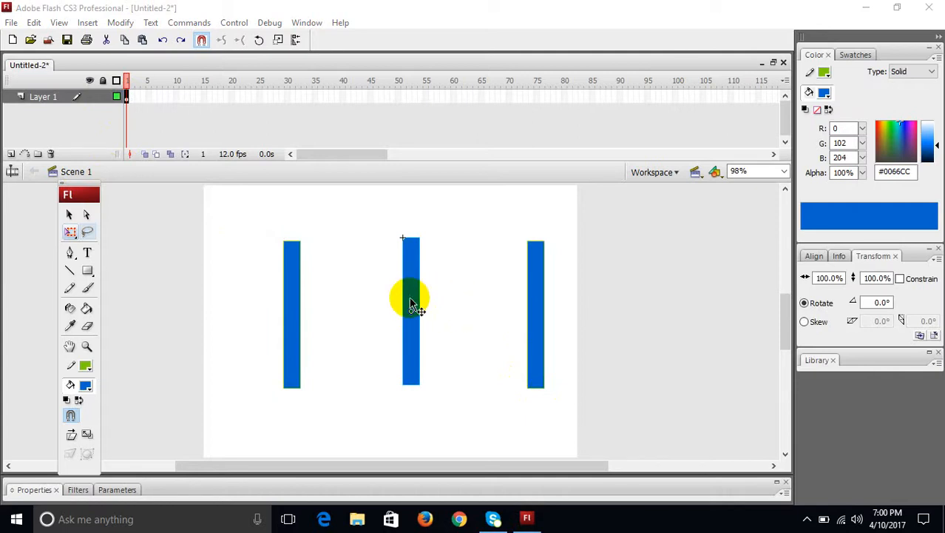
# Duplicate the animated bar and place the copy between the middle bar and the last bar of the row
pyautogui.click(409, 299)
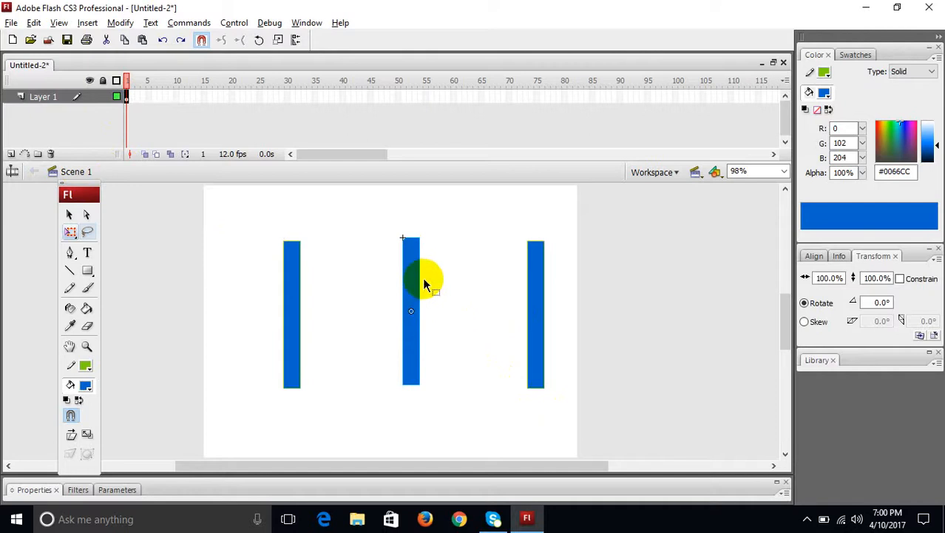
pyautogui.click(427, 286)
pyautogui.moveTo(427, 285); pyautogui.dragTo(500, 290)
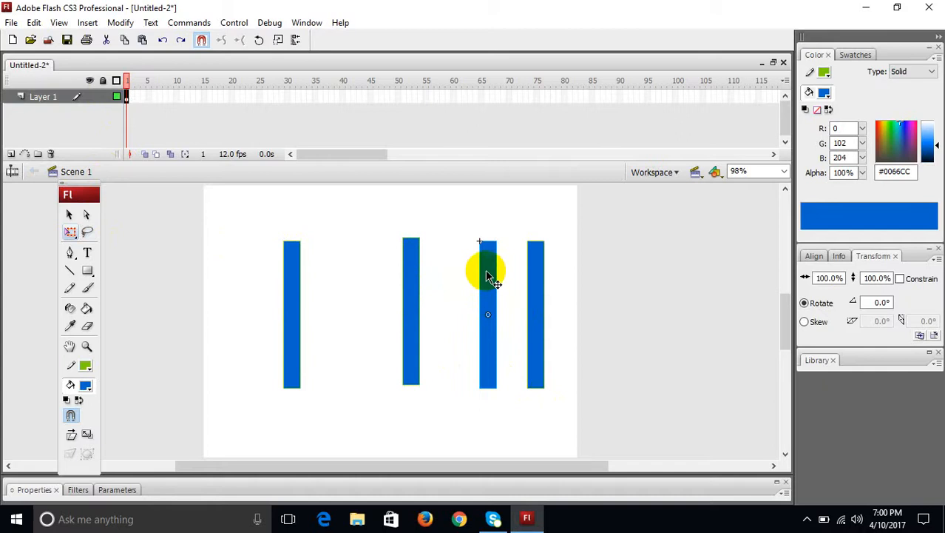
# Scale the new bar copy down to about 50% width and 40% height with Free Transform, and test the movie
pyautogui.click(70, 232)
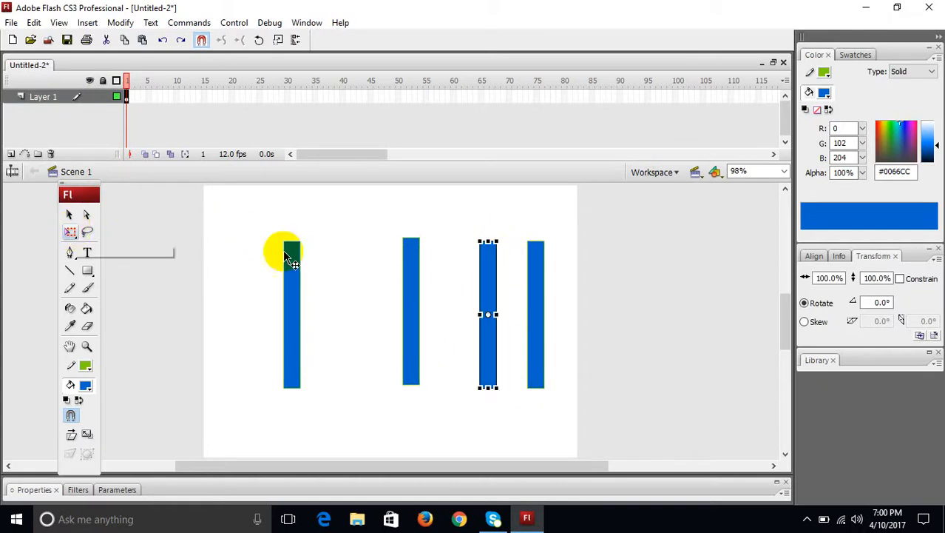
pyautogui.moveTo(489, 240); pyautogui.dragTo(491, 284)
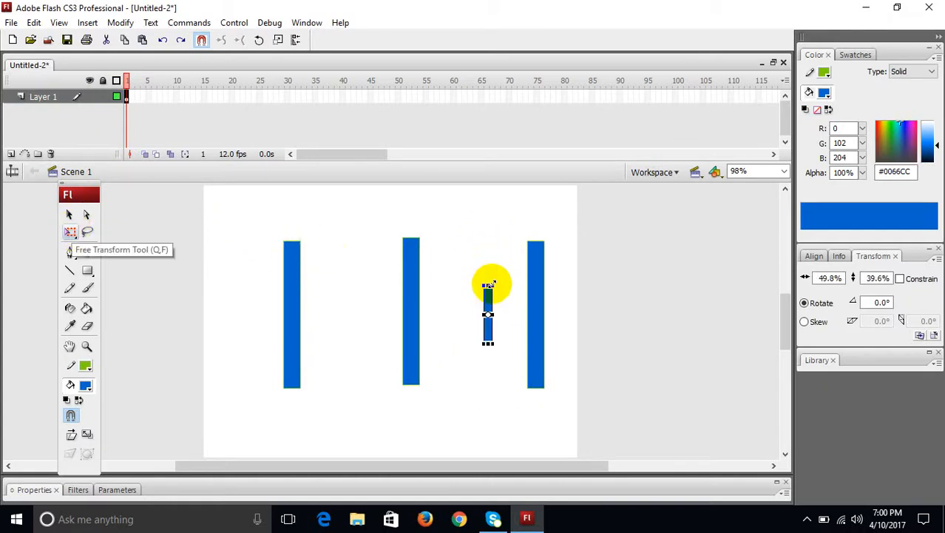
pyautogui.hotkey('ctrl', 'Return')
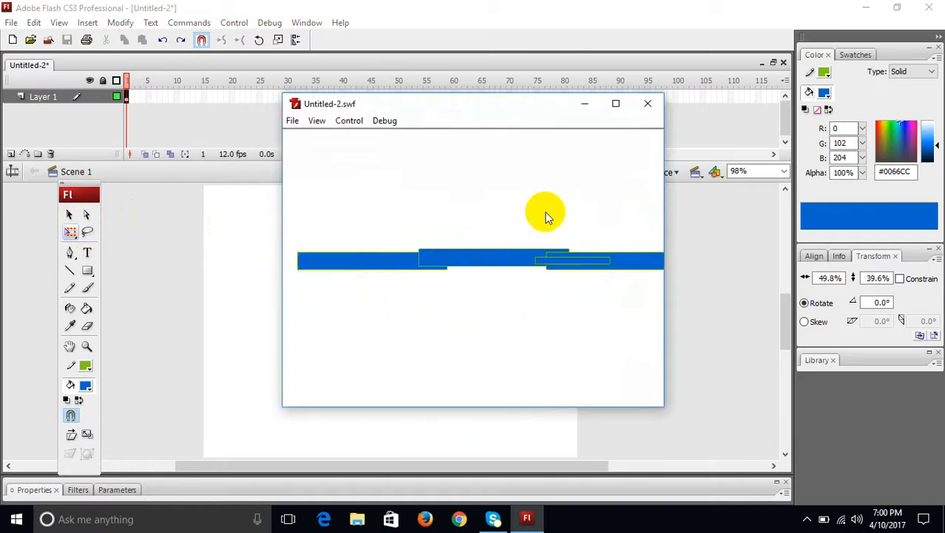
pyautogui.click(648, 105)
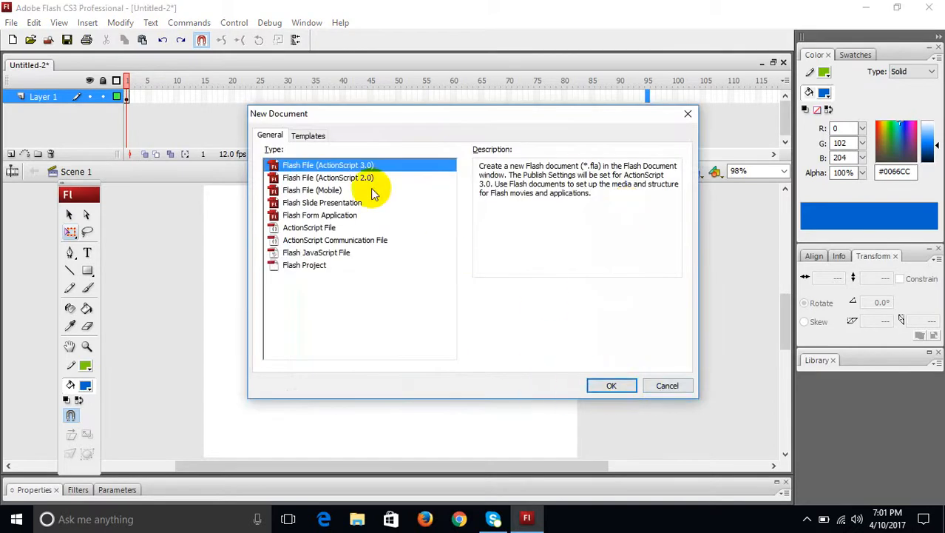
# Create a new Flash File (ActionScript 3.0) document and set its stage magnification to 90%
pyautogui.click(611, 385)
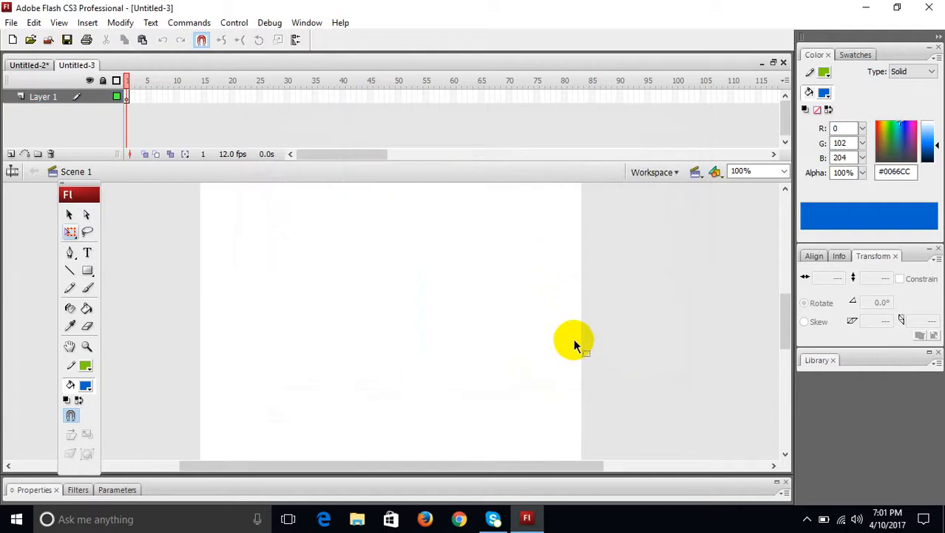
pyautogui.hotkey('ctrl', '2')
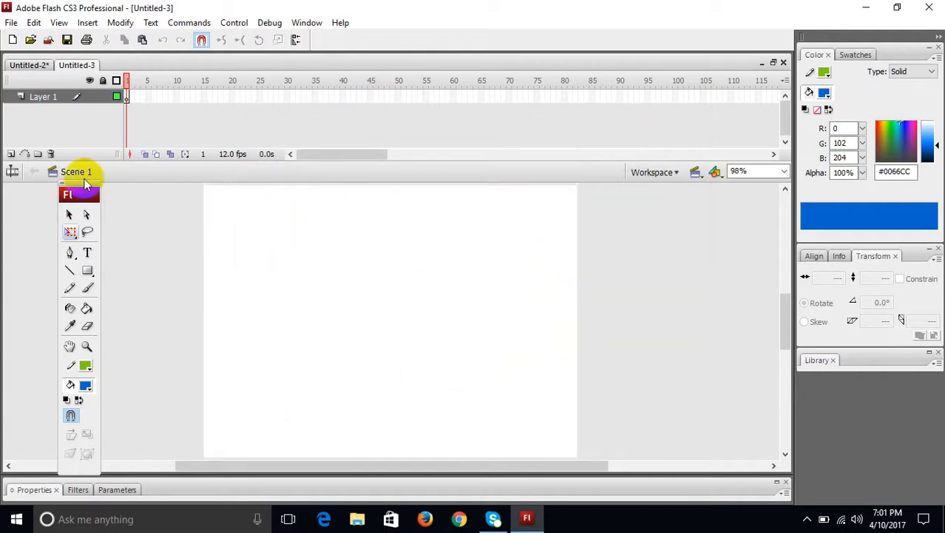
pyautogui.click(783, 172)
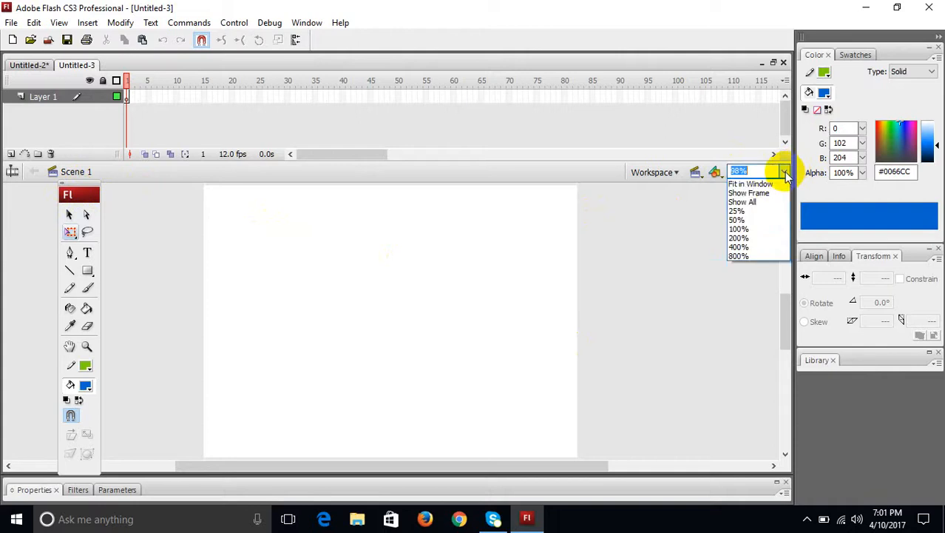
pyautogui.click(755, 172)
pyautogui.doubleClick(754, 171)
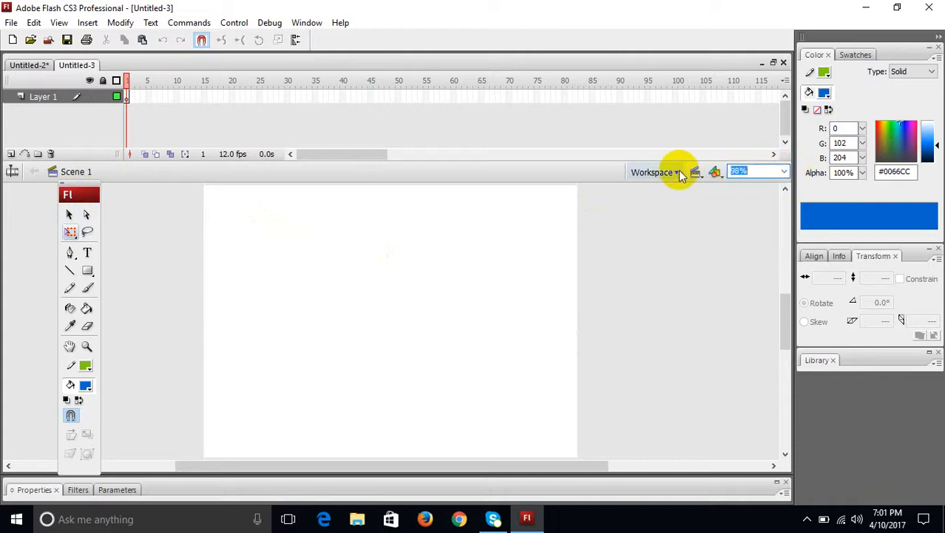
pyautogui.write('90')
pyautogui.press('Return')
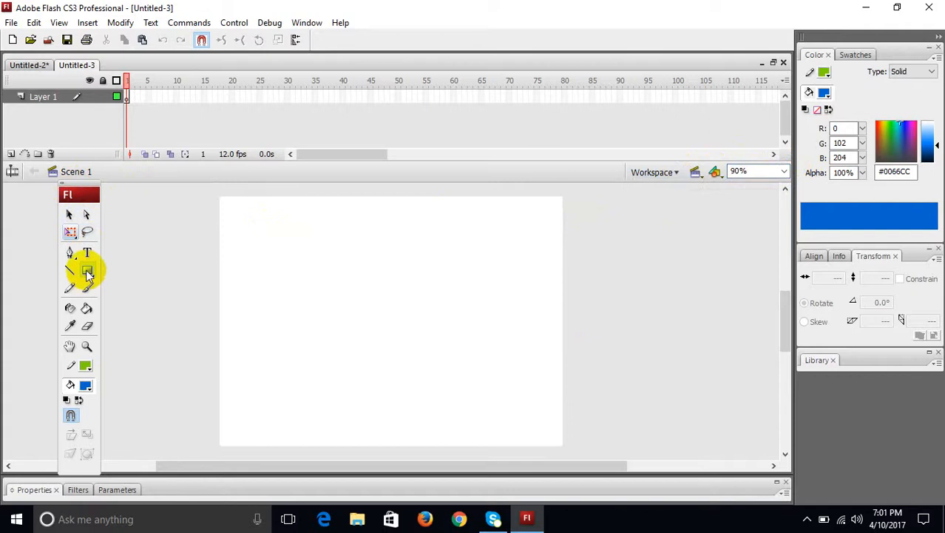
# Draw a blue rectangle across the upper part of the stage, extending past both sides, and test the movie
pyautogui.moveTo(85, 269); pyautogui.dragTo(134, 291)
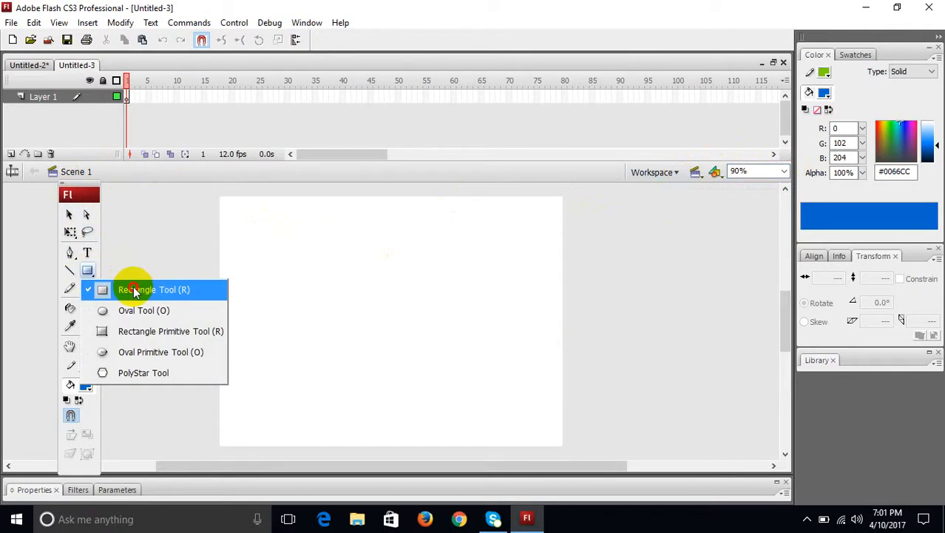
pyautogui.click(148, 289)
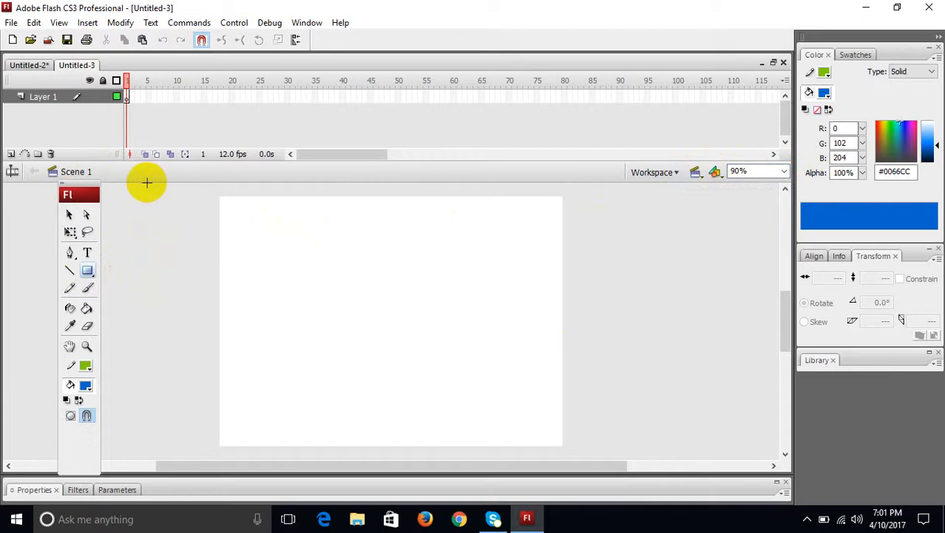
pyautogui.moveTo(147, 182); pyautogui.dragTo(665, 274)
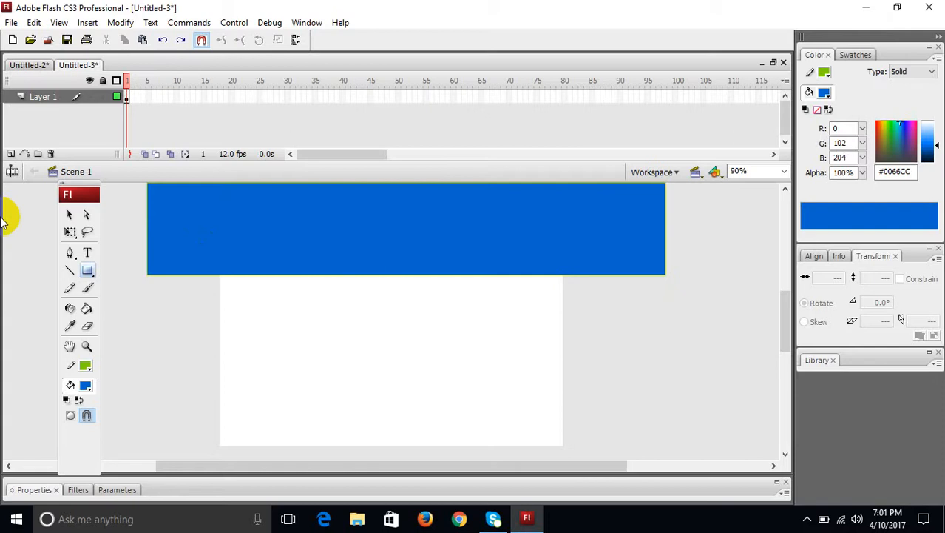
pyautogui.hotkey('ctrl', 'Return')
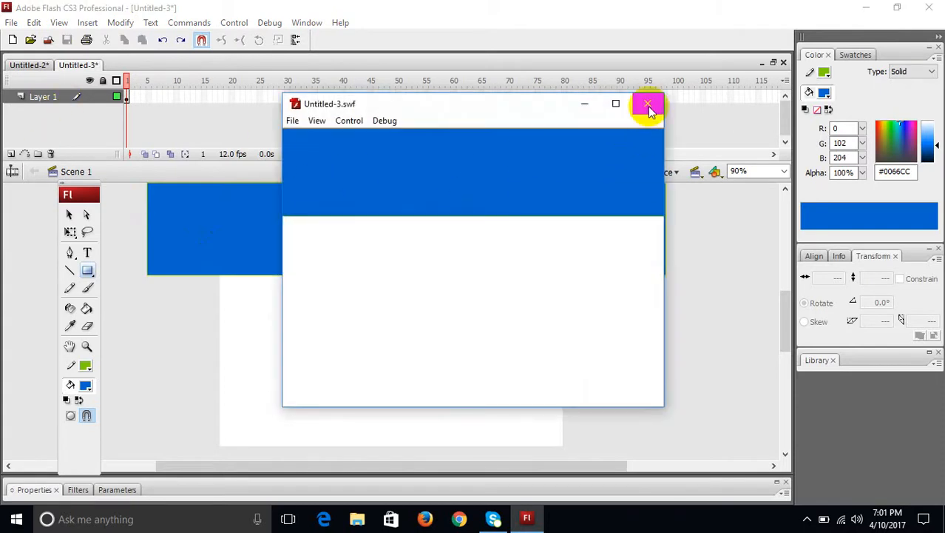
pyautogui.click(649, 107)
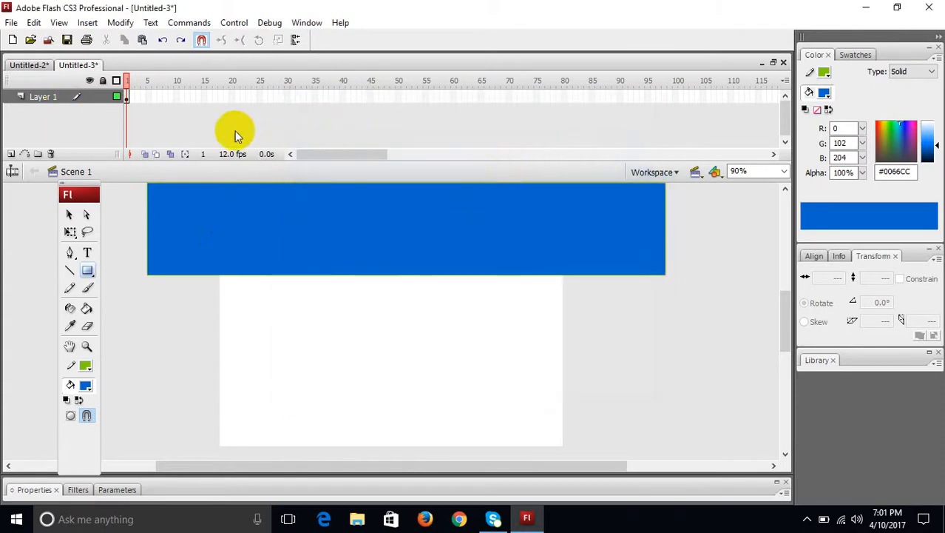
# Delete the green outline around the blue rectangle
pyautogui.click(69, 215)
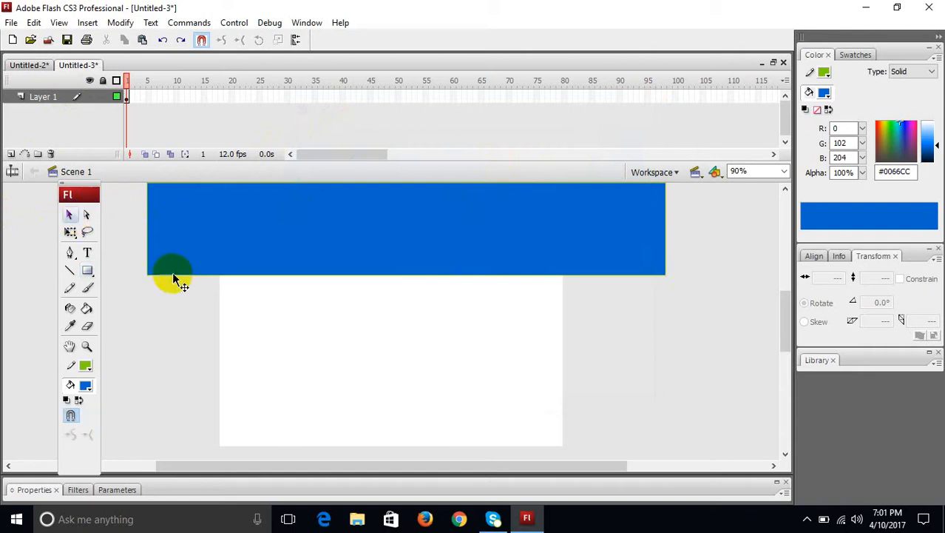
pyautogui.doubleClick(173, 272)
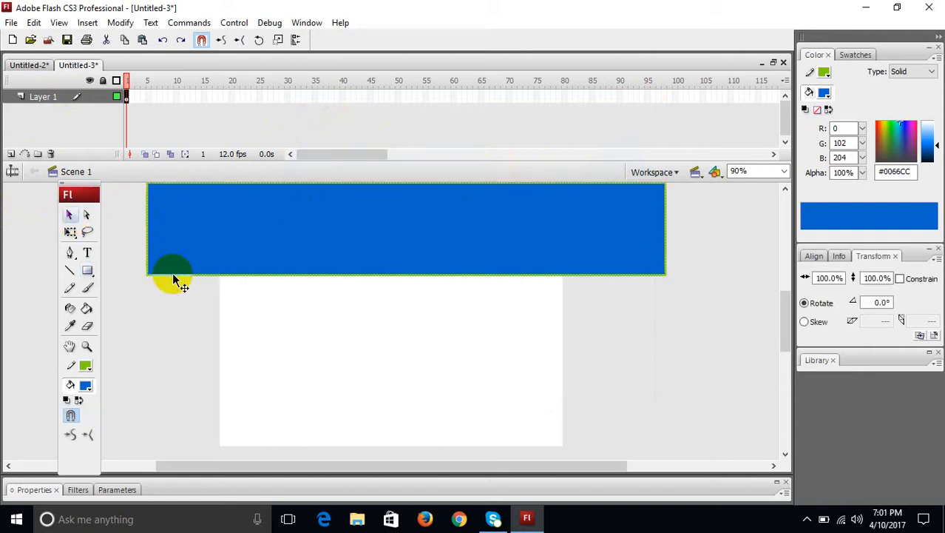
pyautogui.press('Delete')
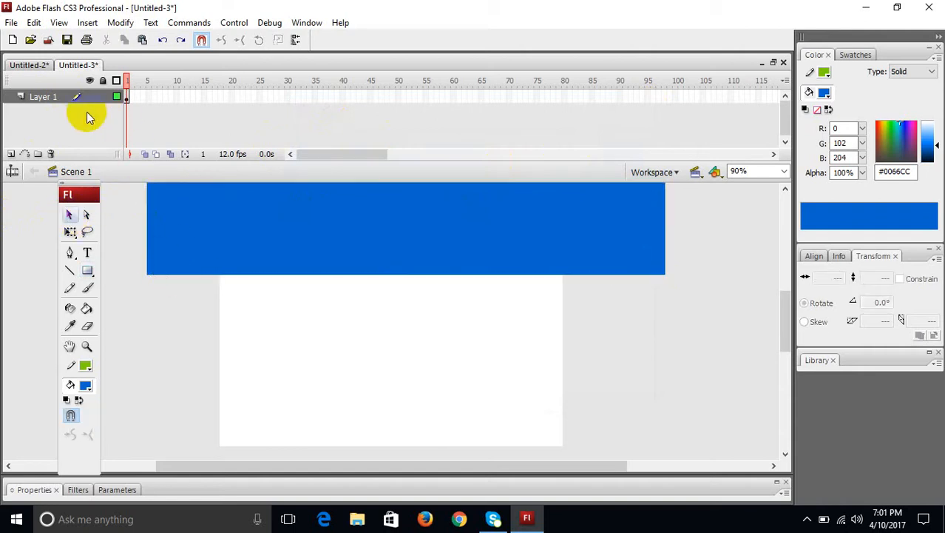
# Add a new layer above the rectangle and set the Pencil tool's stroke and fill colors to white (#FFFFFF)
pyautogui.click(12, 154)
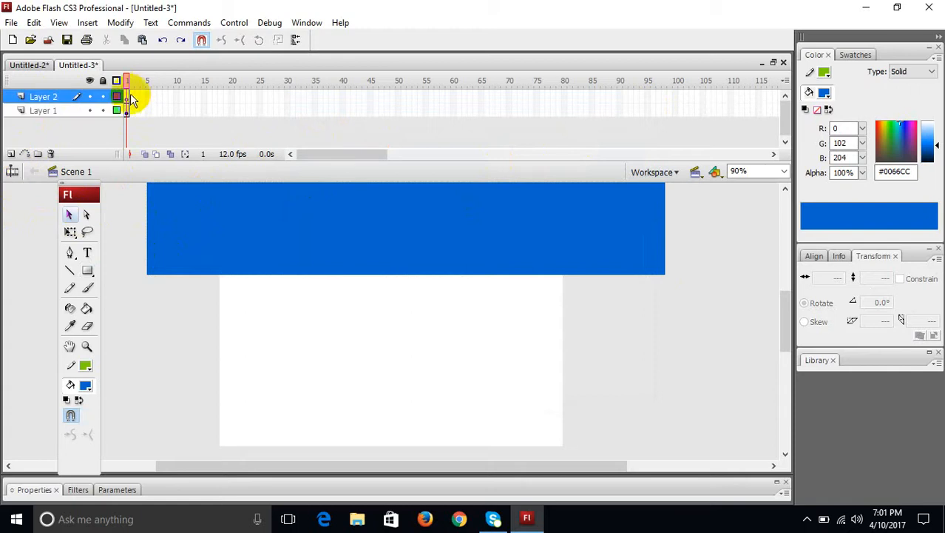
pyautogui.click(69, 287)
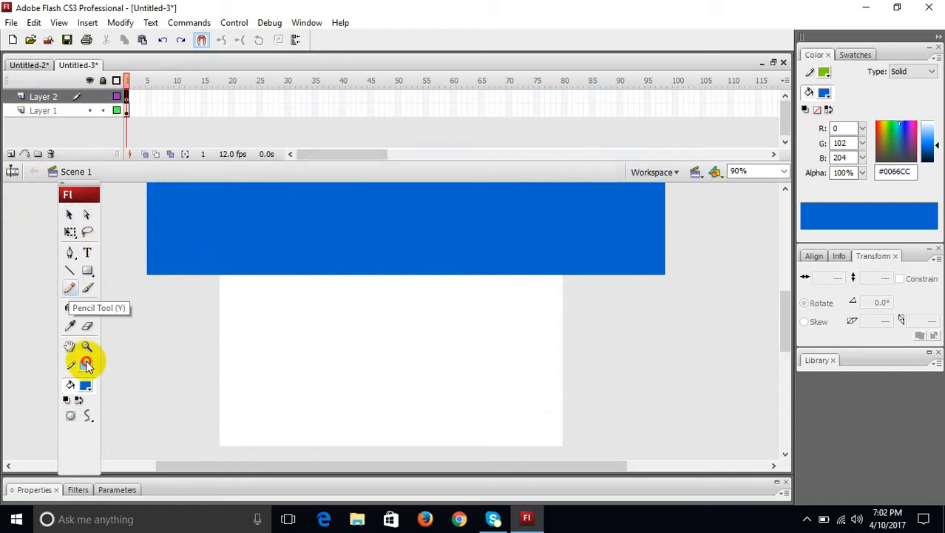
pyautogui.click(87, 364)
pyautogui.click(78, 273)
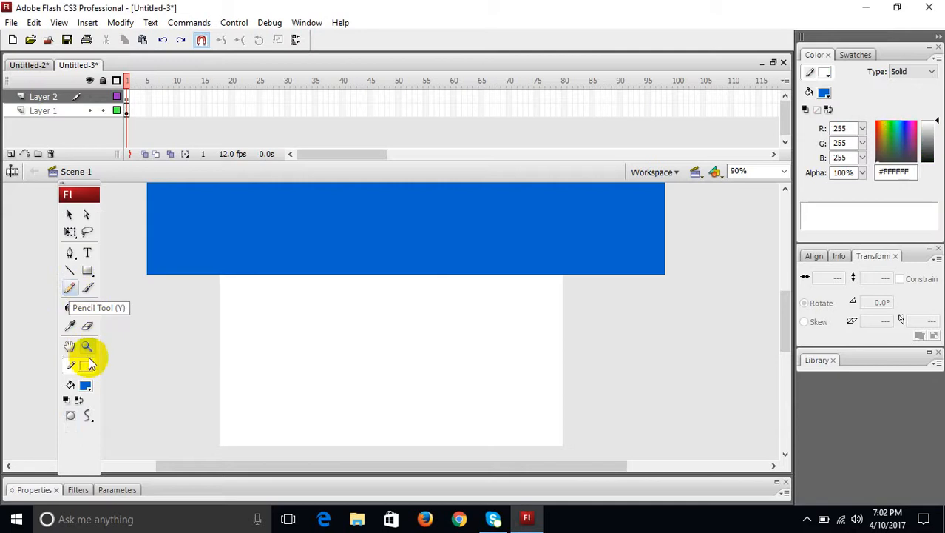
pyautogui.click(85, 384)
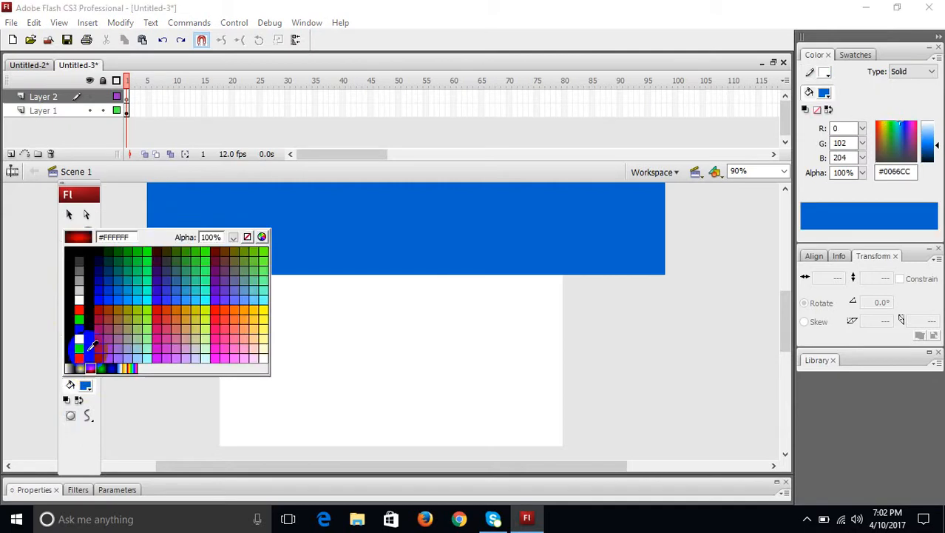
pyautogui.click(77, 302)
# Sketch a closed cloud outline on the left part of the blue rectangle, redrawing it once, and fill it with white
pyautogui.moveTo(267, 215)
pyautogui.mouseDown()
pyautogui.moveTo(226, 205)
pyautogui.moveTo(256, 194)
pyautogui.moveTo(267, 214)
pyautogui.moveTo(222, 242)
pyautogui.moveTo(241, 212)
pyautogui.mouseUp()
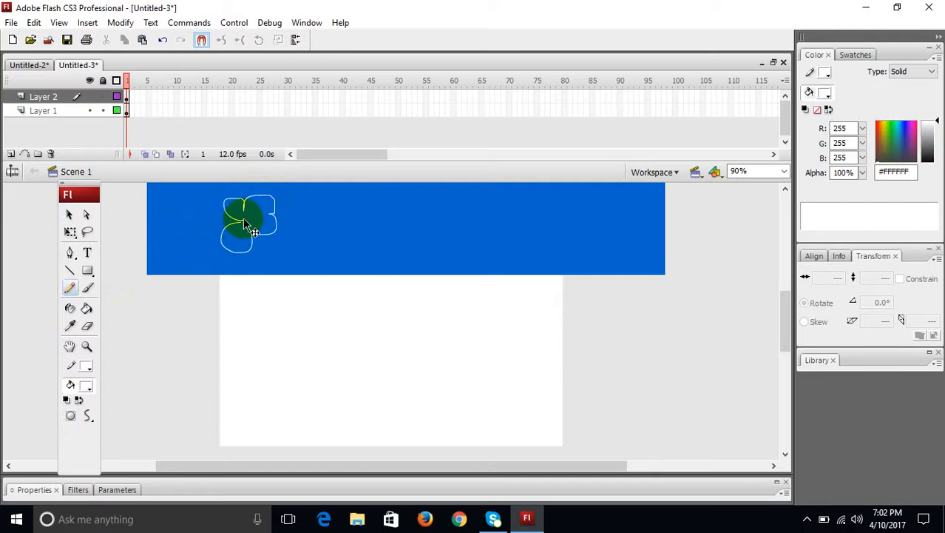
pyautogui.hotkey('ctrl', 'z')
pyautogui.moveTo(265, 215)
pyautogui.mouseDown()
pyautogui.moveTo(300, 227)
pyautogui.moveTo(293, 253)
pyautogui.moveTo(267, 240)
pyautogui.moveTo(241, 254)
pyautogui.moveTo(241, 237)
pyautogui.moveTo(223, 221)
pyautogui.moveTo(247, 203)
pyautogui.moveTo(272, 216)
pyautogui.mouseUp()
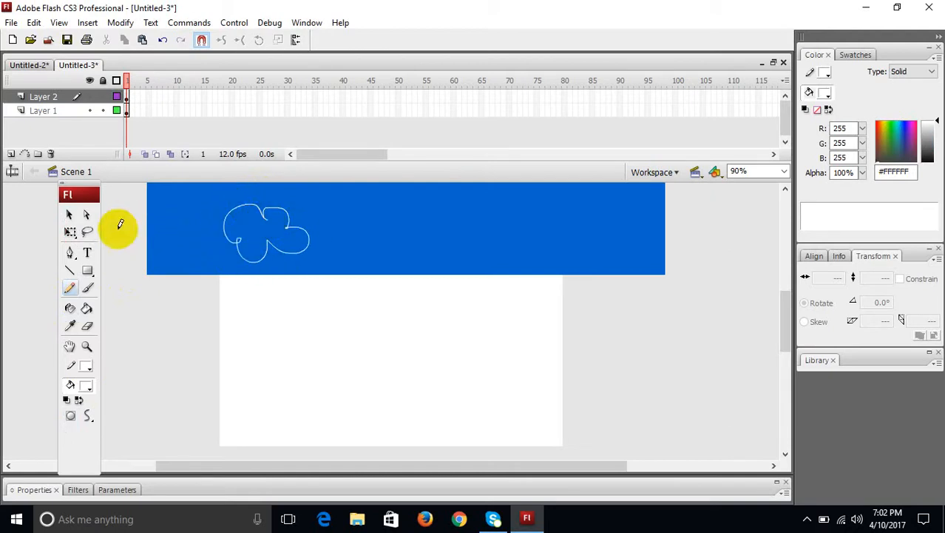
pyautogui.click(87, 310)
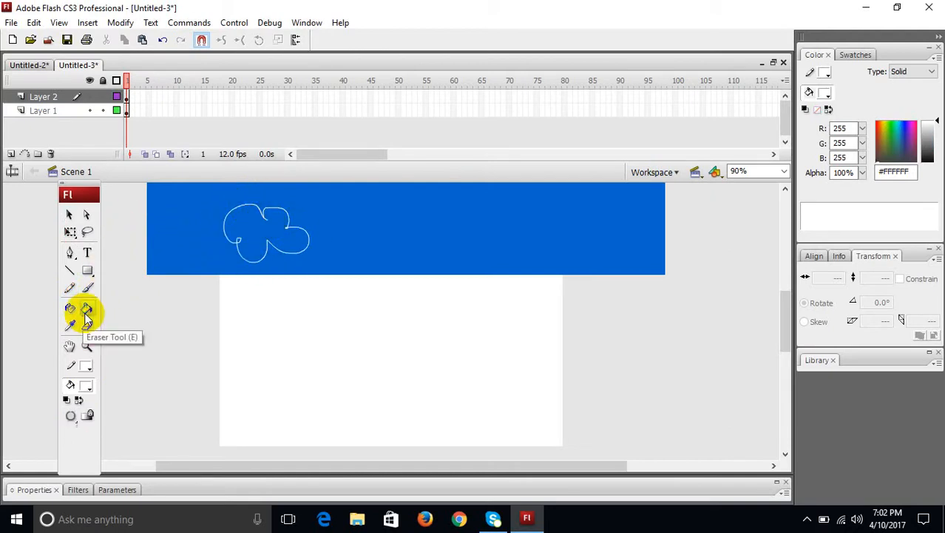
pyautogui.click(248, 233)
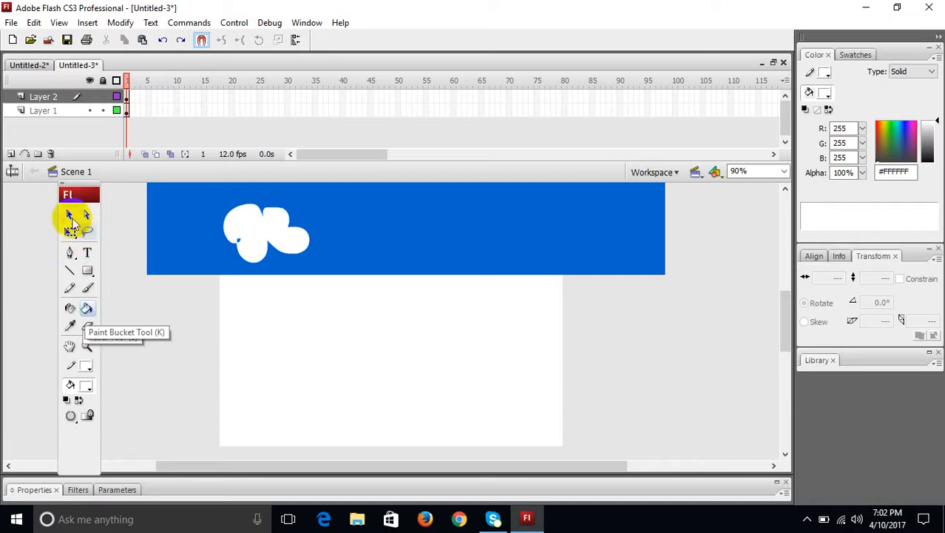
pyautogui.click(69, 214)
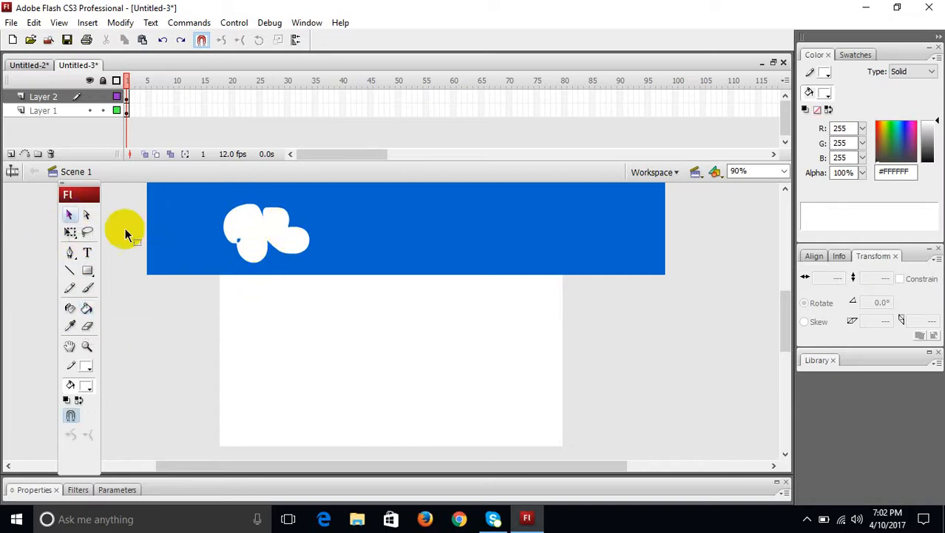
# Sketch a second cloud beside the first one, fill it with white, and select both clouds on Layer 2
pyautogui.click(70, 287)
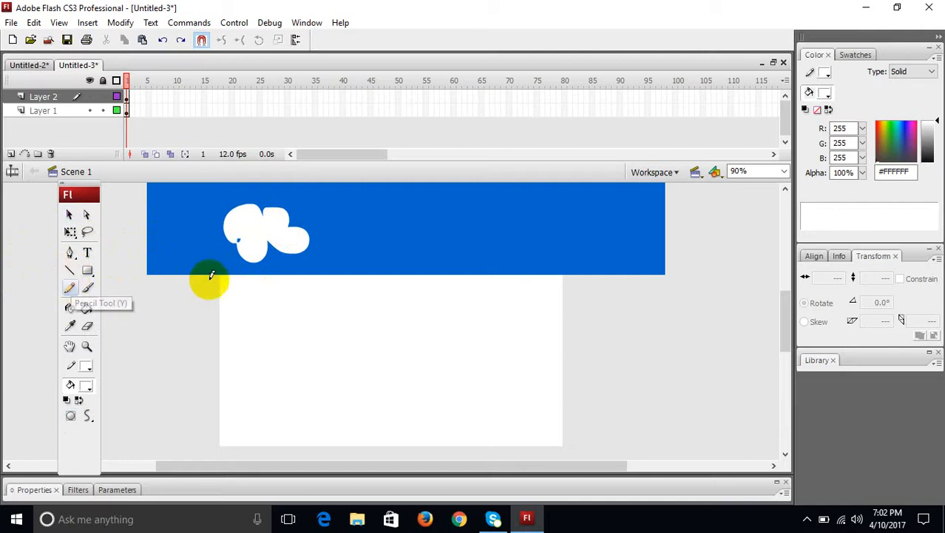
pyautogui.moveTo(330, 211)
pyautogui.mouseDown()
pyautogui.moveTo(373, 195)
pyautogui.moveTo(385, 222)
pyautogui.moveTo(359, 247)
pyautogui.moveTo(340, 230)
pyautogui.moveTo(328, 235)
pyautogui.moveTo(331, 211)
pyautogui.mouseUp()
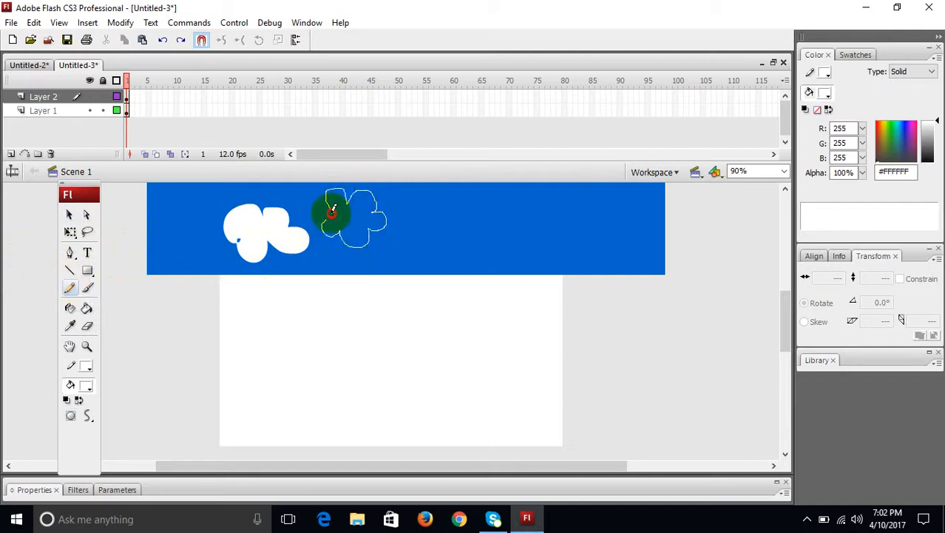
pyautogui.click(86, 308)
pyautogui.click(346, 216)
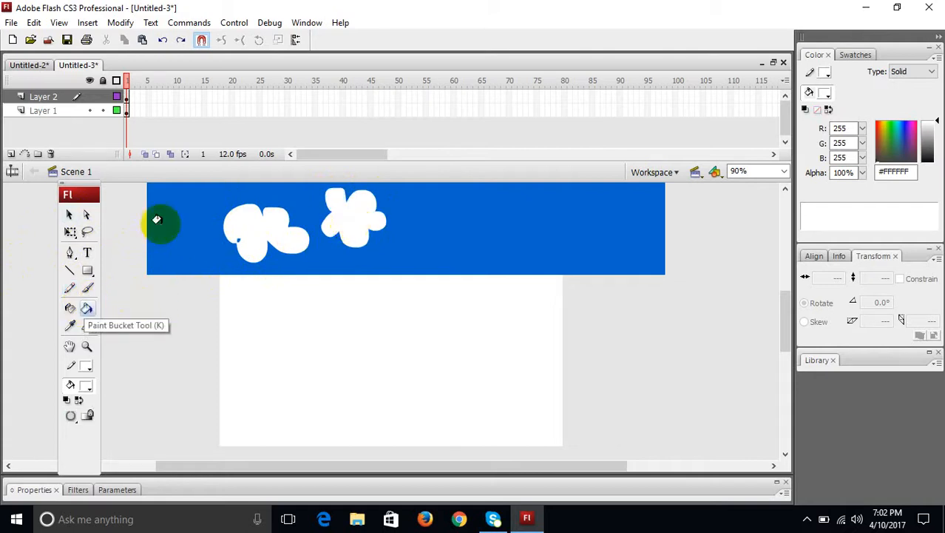
pyautogui.click(127, 97)
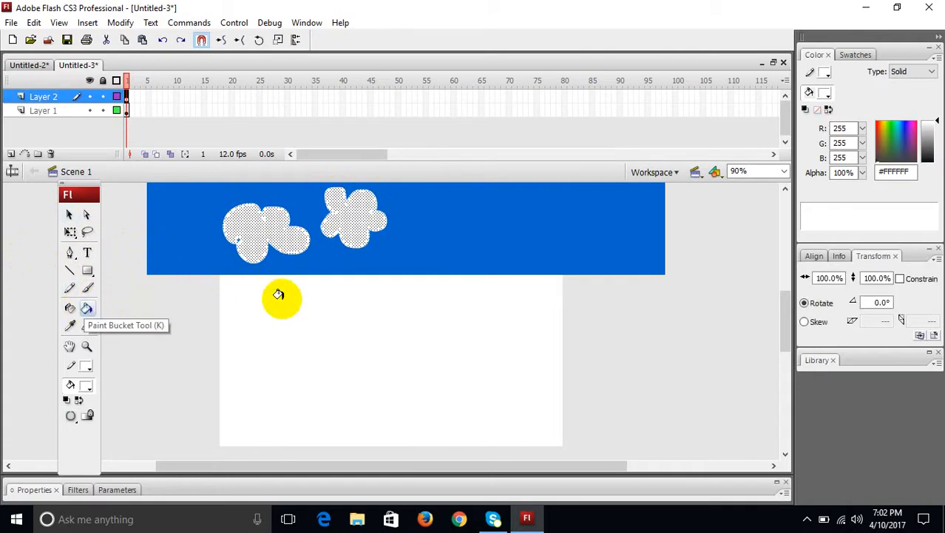
# Copy the two-cloud pair three times in a row so clouds span beyond both ends of the blue rectangle, and test the movie
pyautogui.click(70, 214)
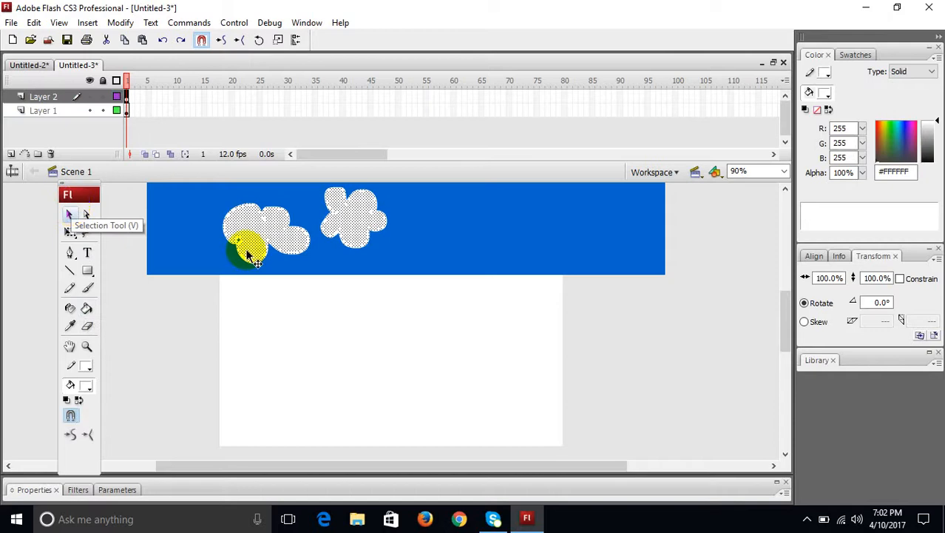
pyautogui.moveTo(314, 244)
pyautogui.mouseDown()
pyautogui.moveTo(335, 222)
pyautogui.moveTo(500, 247)
pyautogui.moveTo(516, 245)
pyautogui.moveTo(515, 217)
pyautogui.moveTo(520, 230)
pyautogui.mouseUp()
pyautogui.hotkey('ctrl', 'z')
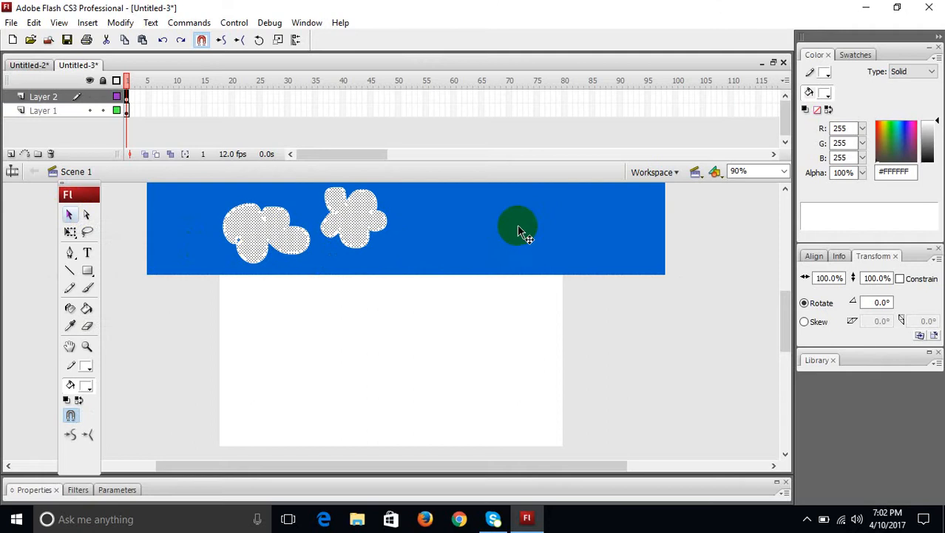
pyautogui.moveTo(382, 224); pyautogui.dragTo(709, 224)
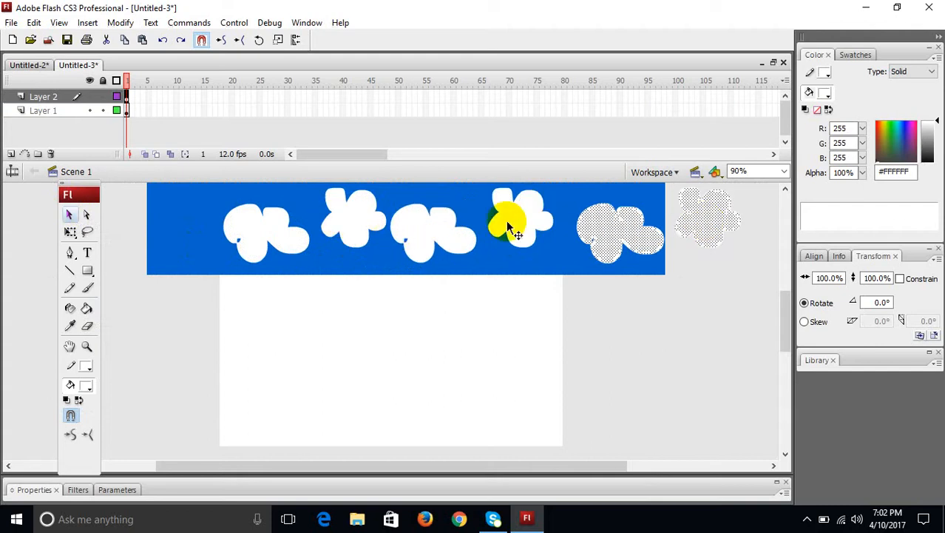
pyautogui.moveTo(624, 243); pyautogui.dragTo(101, 230)
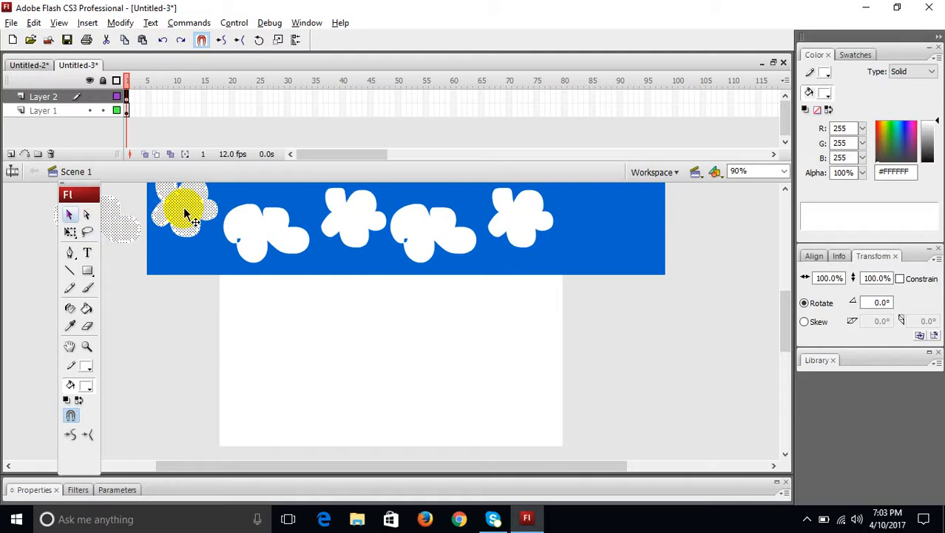
pyautogui.moveTo(185, 214); pyautogui.dragTo(696, 225)
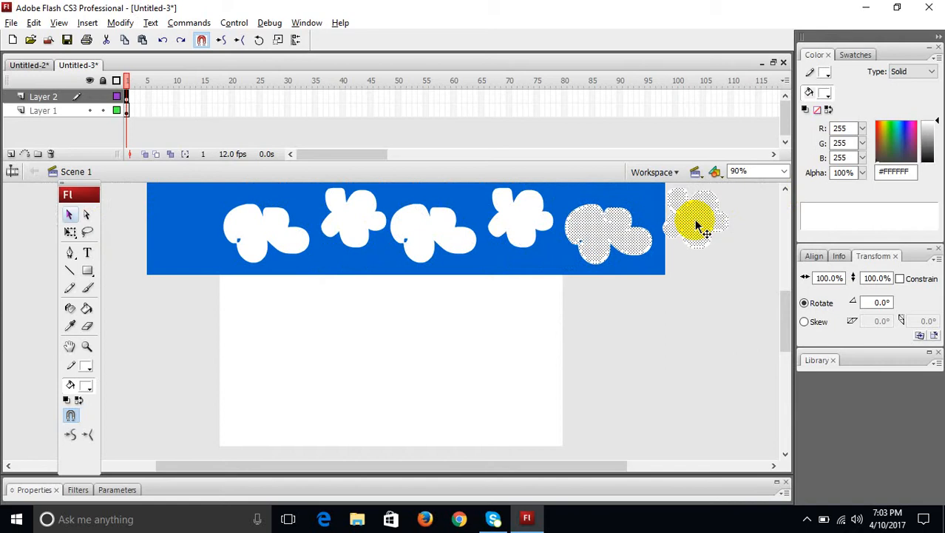
pyautogui.hotkey('ctrl', 'v')
pyautogui.moveTo(443, 306); pyautogui.dragTo(190, 210)
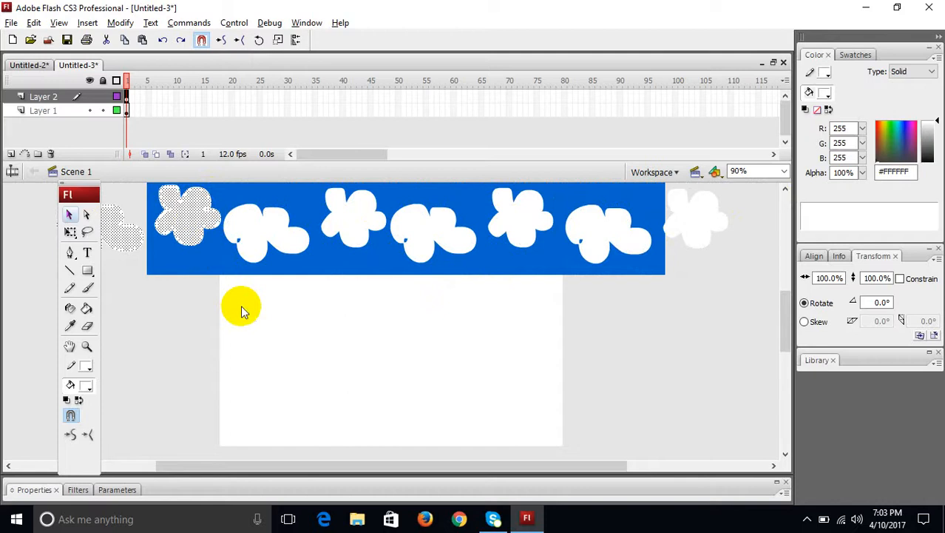
pyautogui.hotkey('ctrl', 'Return')
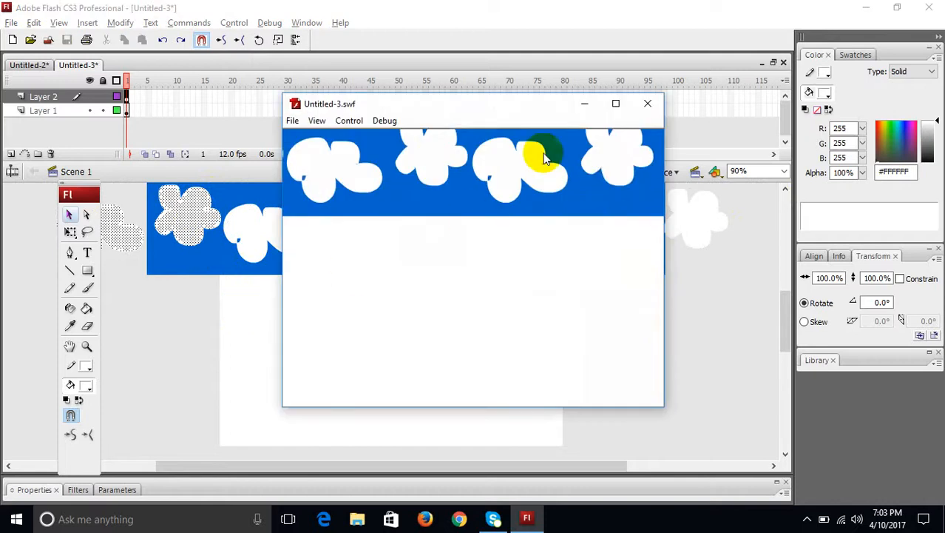
pyautogui.click(645, 108)
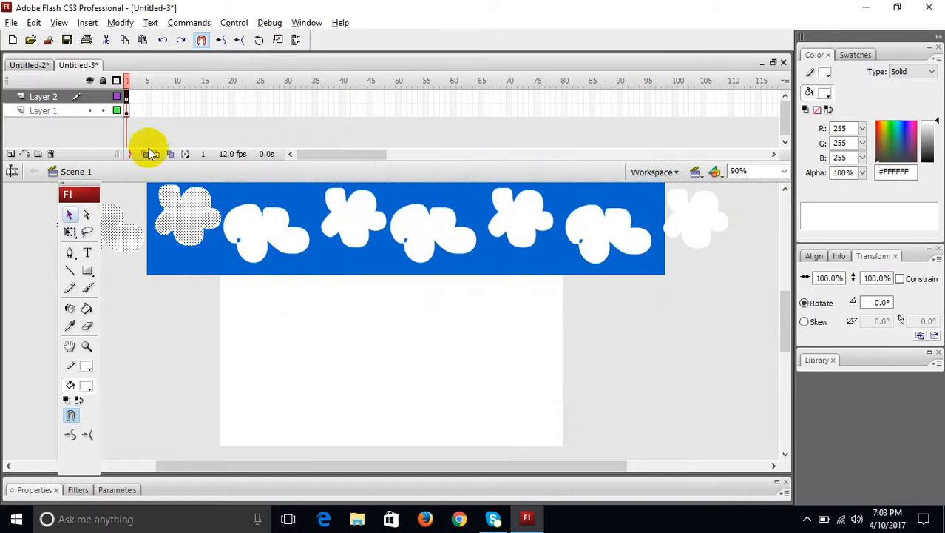
# Select all the clouds on Layer 2 and convert them to a movie clip symbol
pyautogui.click(129, 95)
pyautogui.click(128, 97)
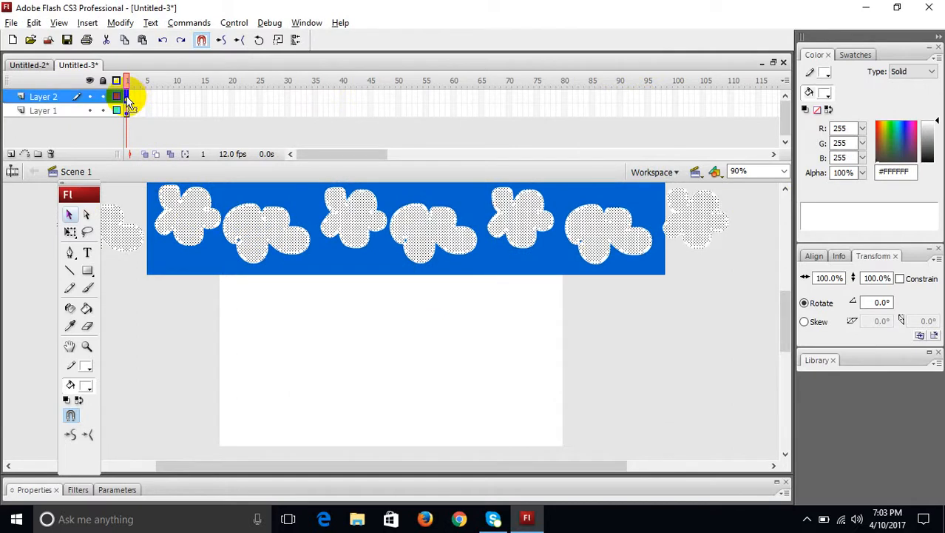
pyautogui.click(211, 252)
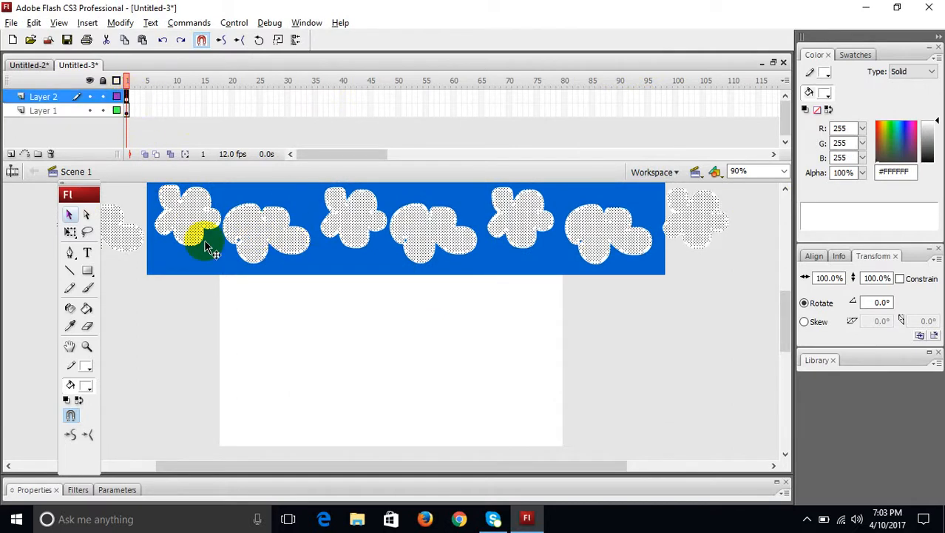
pyautogui.press('F8')
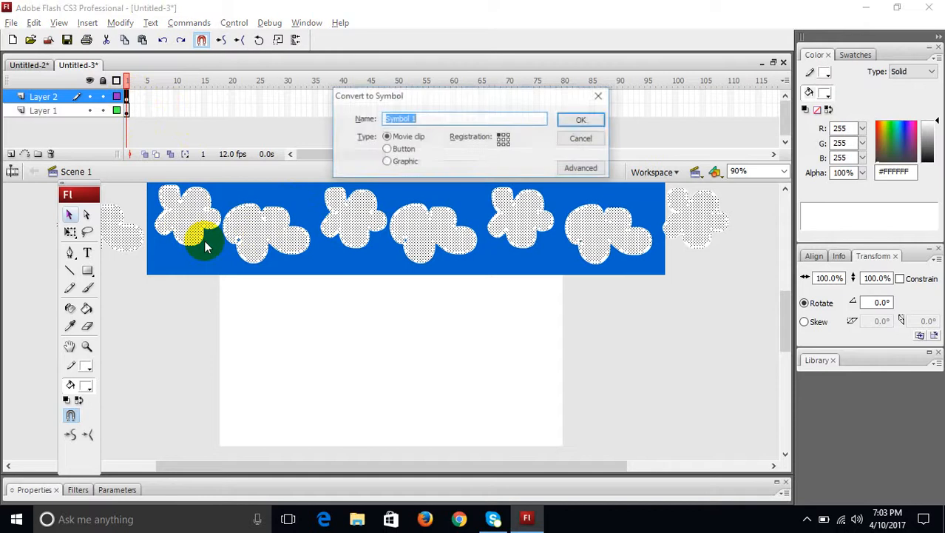
pyautogui.click(584, 121)
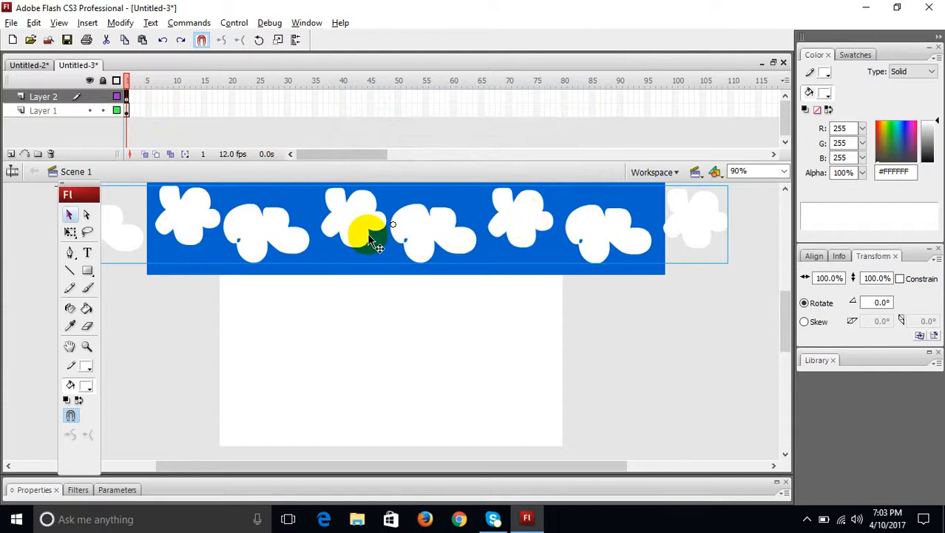
# Open the cloud clip for editing and convert the clouds inside it to a nested movie clip symbol
pyautogui.doubleClick(391, 230)
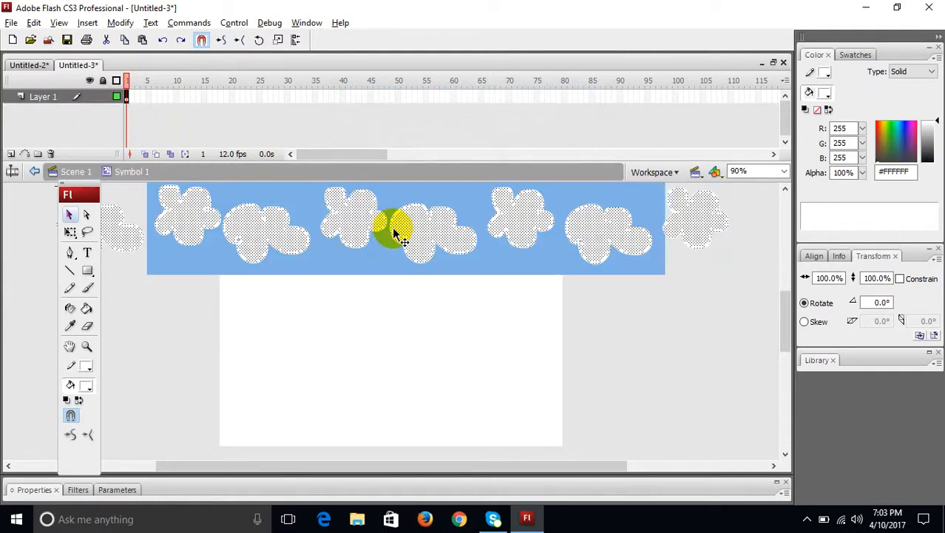
pyautogui.click(145, 130)
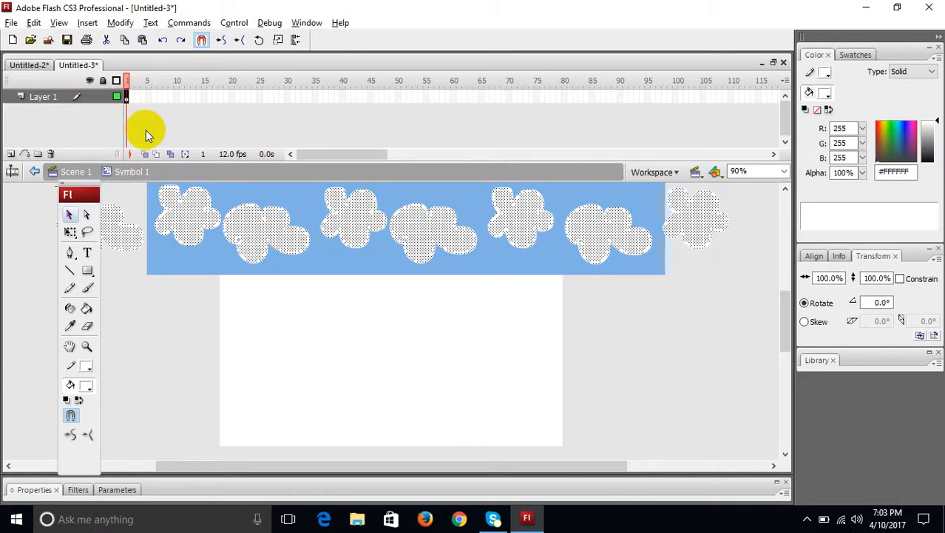
pyautogui.press('F8')
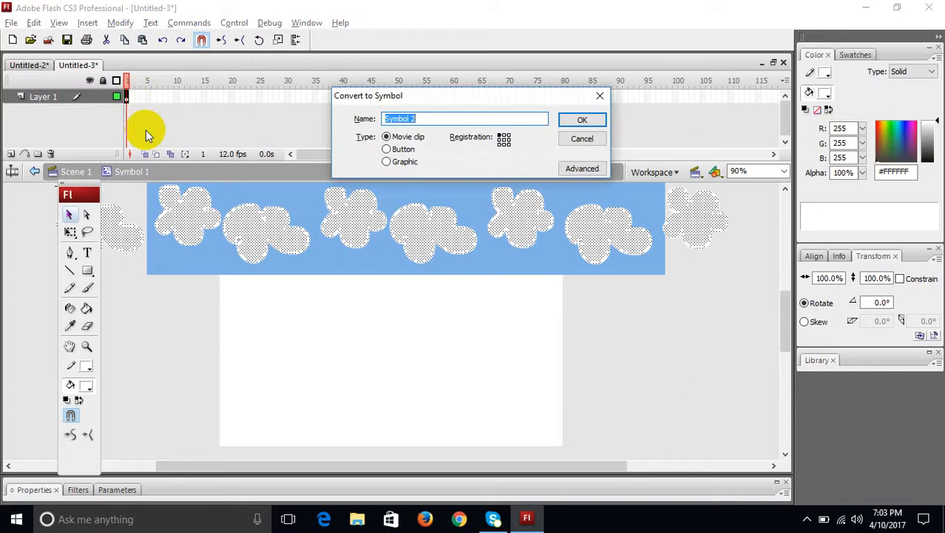
pyautogui.press('Return')
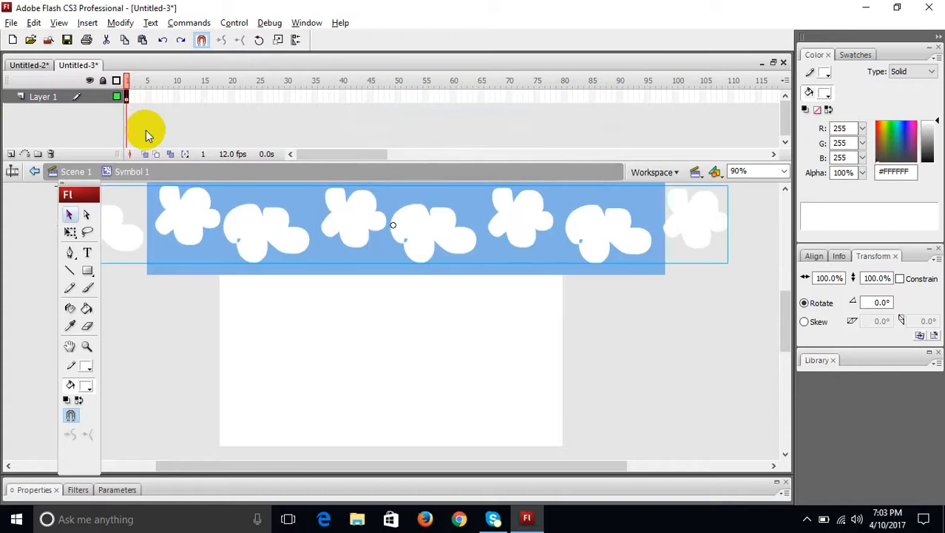
# Insert a keyframe at frame 10 inside the cloud clip and shift the cloud row left by about one cloud pair
pyautogui.click(177, 97)
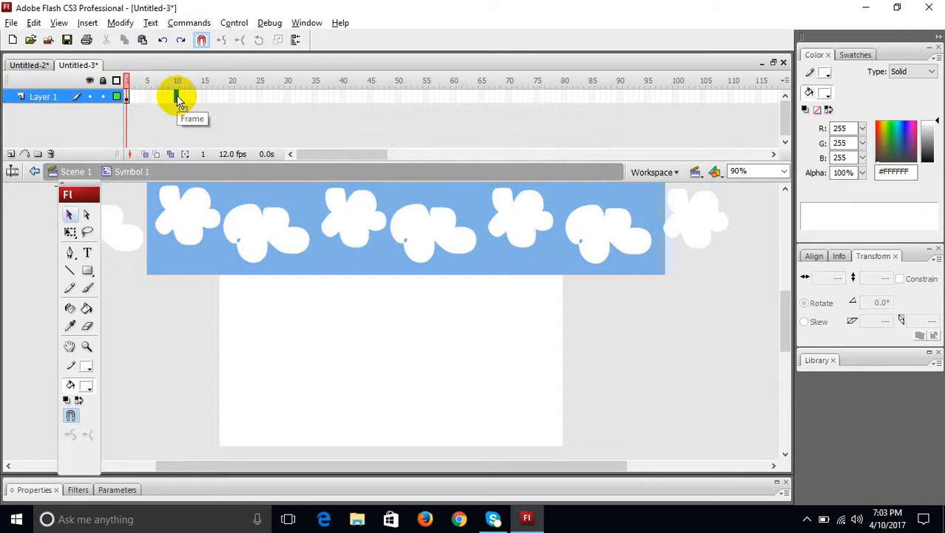
pyautogui.press('F6')
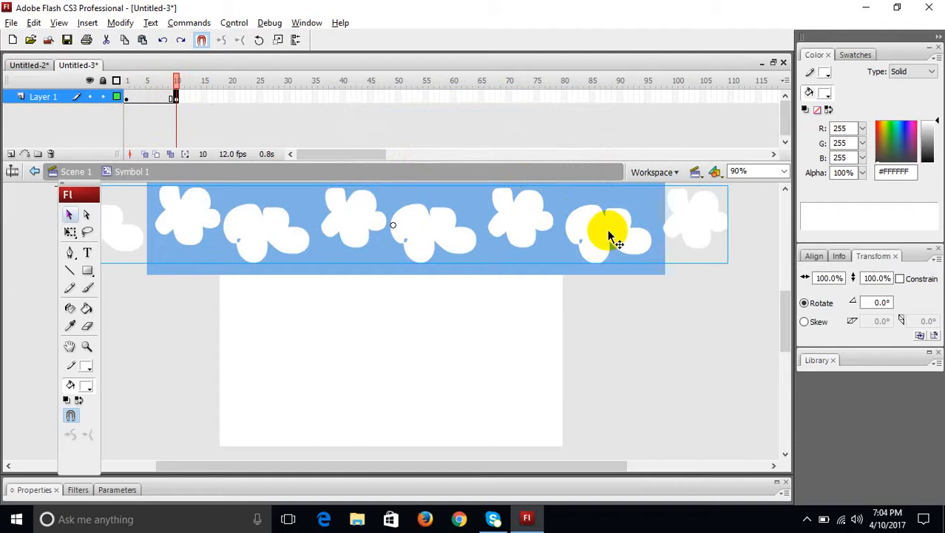
pyautogui.hotkey('shift', 'Left')
pyautogui.hotkey('shift', 'Left')
pyautogui.hotkey('shift', 'Left')
pyautogui.hotkey('shift', 'Left')
pyautogui.hotkey('shift', 'Left')
pyautogui.hotkey('shift', 'Left')
pyautogui.hotkey('shift', 'Left')
pyautogui.hotkey('shift', 'Left')
pyautogui.hotkey('shift', 'Left')
pyautogui.hotkey('shift', 'Left')
pyautogui.hotkey('shift', 'Left')
pyautogui.hotkey('shift', 'Left')
pyautogui.hotkey('shift', 'Left')
pyautogui.hotkey('shift', 'Left')
pyautogui.hotkey('shift', 'Left')
pyautogui.hotkey('shift', 'Left')
pyautogui.hotkey('shift', 'Left')
pyautogui.hotkey('shift', 'Left')
pyautogui.hotkey('shift', 'Left')
pyautogui.hotkey('shift', 'Left')
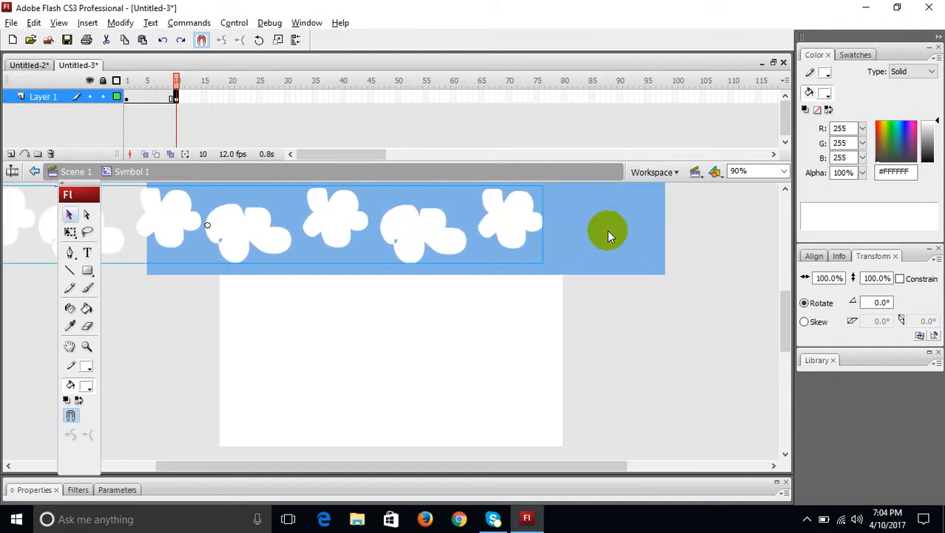
pyautogui.hotkey('shift', 'Right')
pyautogui.hotkey('shift', 'Right')
pyautogui.hotkey('shift', 'Right')
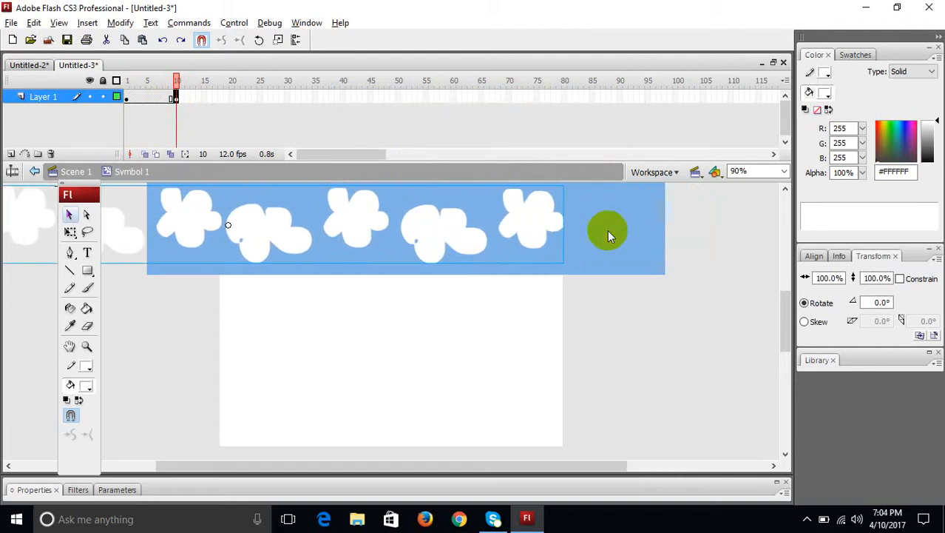
pyautogui.hotkey('shift', 'Left')
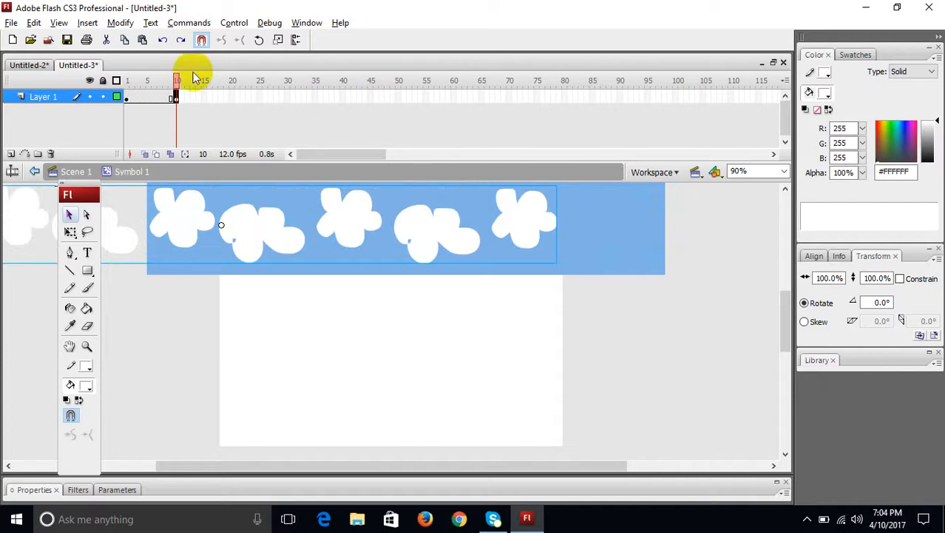
# Compare the clouds at frames 9 and 10 and nudge the frame 10 clouds slightly right to match the starting positions
pyautogui.moveTo(173, 78); pyautogui.dragTo(171, 80)
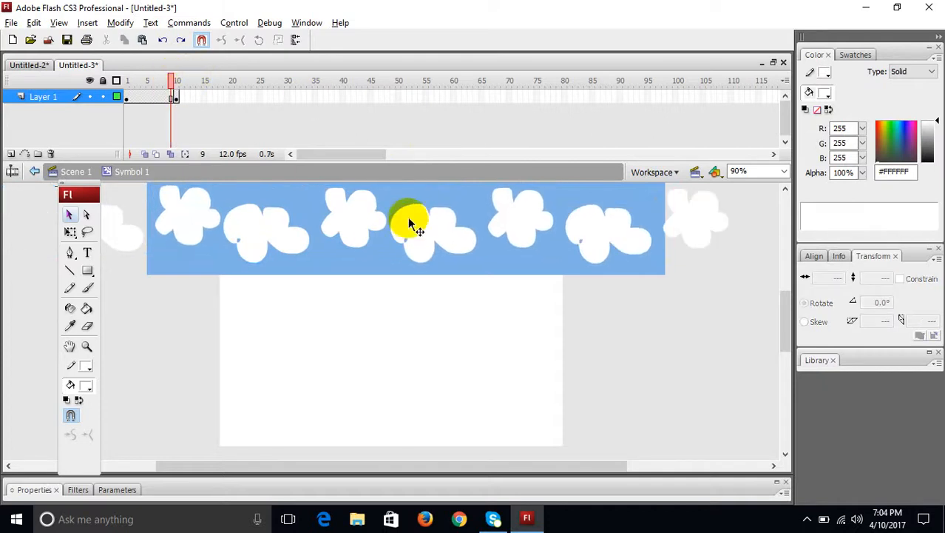
pyautogui.click(174, 99)
pyautogui.click(177, 99)
pyautogui.click(384, 211)
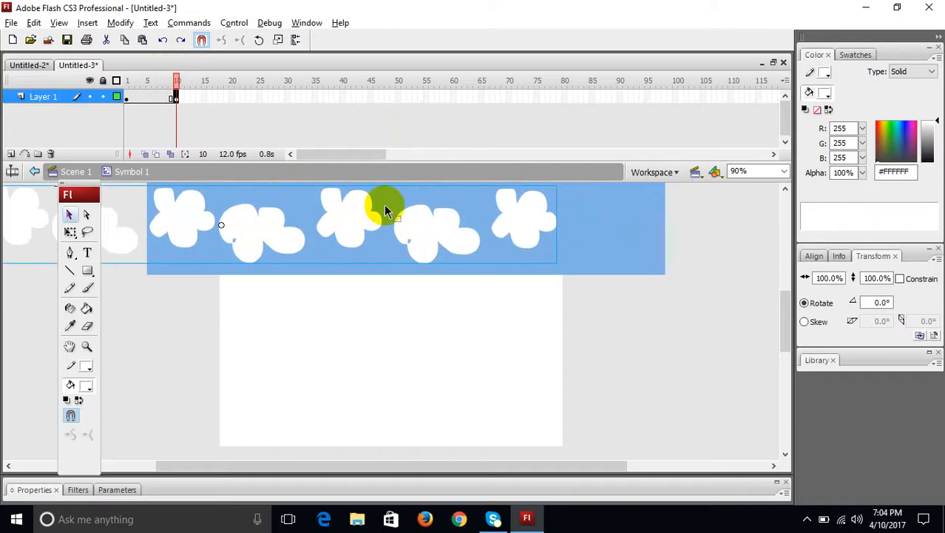
pyautogui.press('Right')
pyautogui.press('Right')
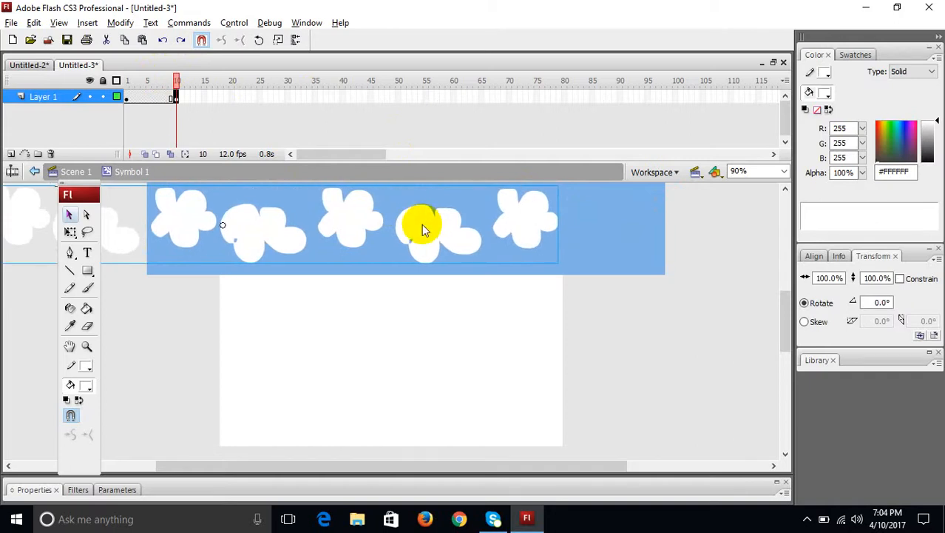
pyautogui.press('Up')
# Create a motion tween between the keyframes at frames 1 and 10 of the cloud clip
pyautogui.moveTo(184, 84)
pyautogui.mouseDown()
pyautogui.moveTo(158, 80)
pyautogui.moveTo(184, 85)
pyautogui.moveTo(171, 80)
pyautogui.mouseUp()
pyautogui.rightClick(145, 95)
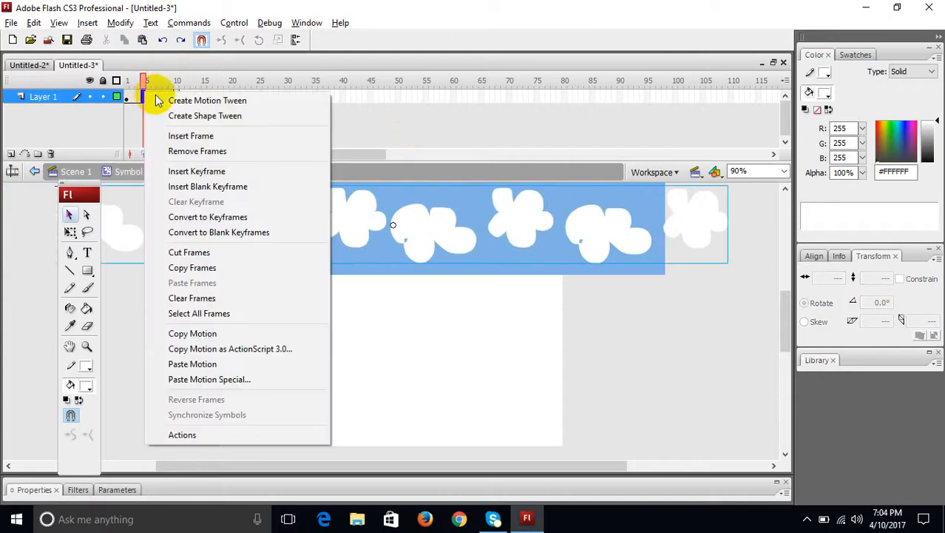
pyautogui.click(163, 97)
# Nudge the cloud row further right at frame 10 and check its alignment against frame 1 for a smooth loop
pyautogui.moveTo(143, 85); pyautogui.dragTo(180, 98)
pyautogui.click(179, 98)
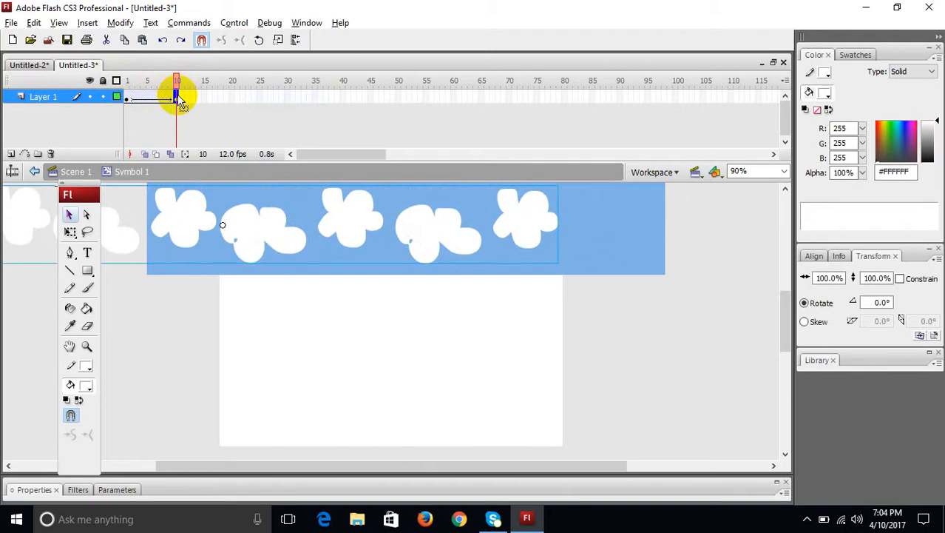
pyautogui.press('Right')
pyautogui.press('Right')
pyautogui.press('Right')
pyautogui.press('Right')
pyautogui.press('Right')
pyautogui.press('Right')
pyautogui.press('Right')
pyautogui.press('Right')
pyautogui.press('Right')
pyautogui.press('Right')
pyautogui.press('Right')
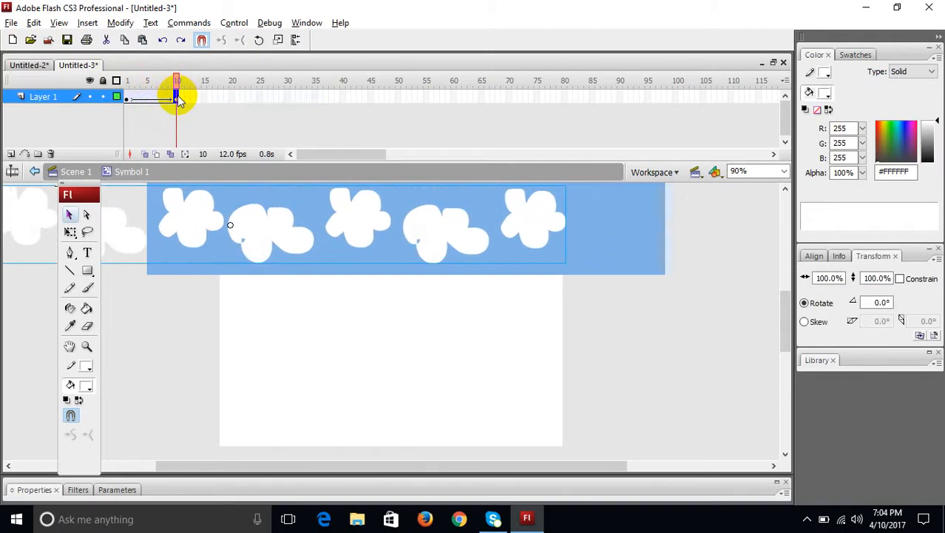
pyautogui.click(128, 99)
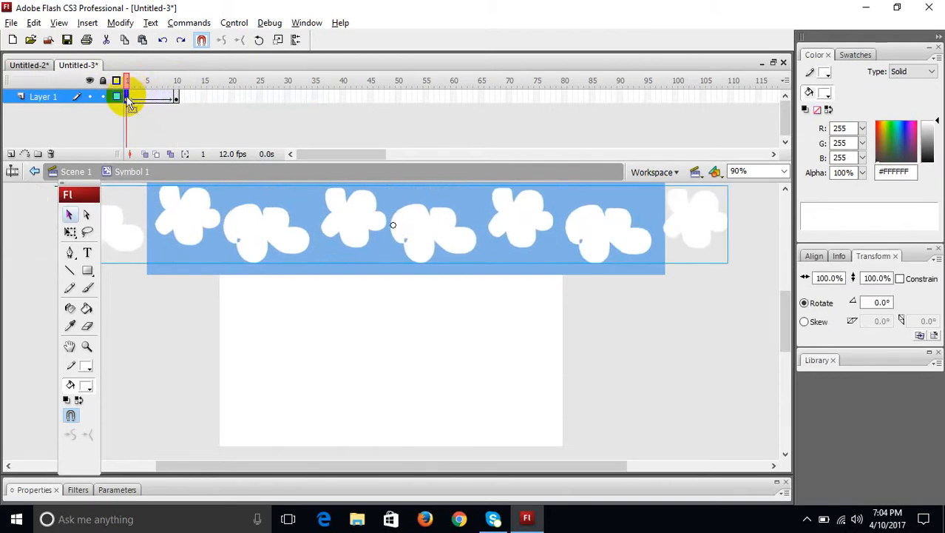
# Return to Scene 1 and test the movie to check the moving clouds
pyautogui.click(77, 172)
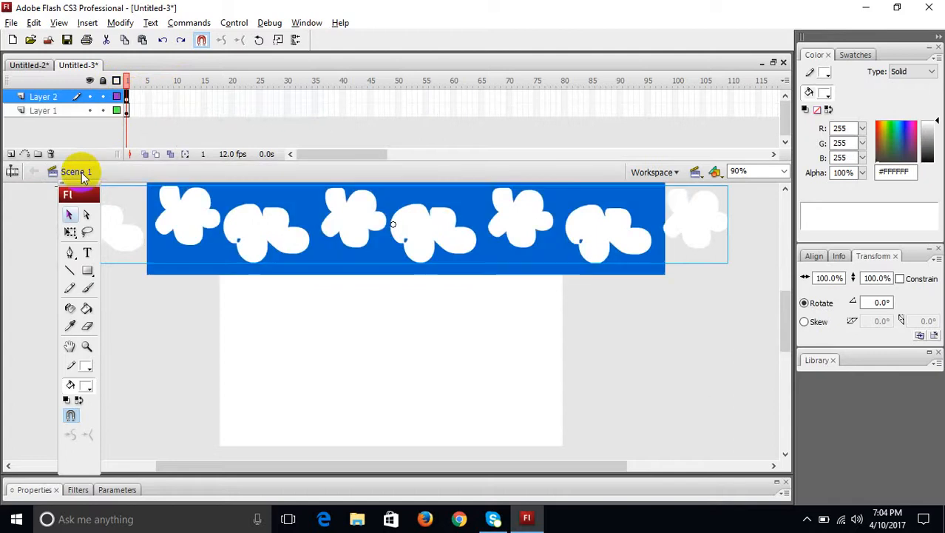
pyautogui.hotkey('ctrl', 'Return')
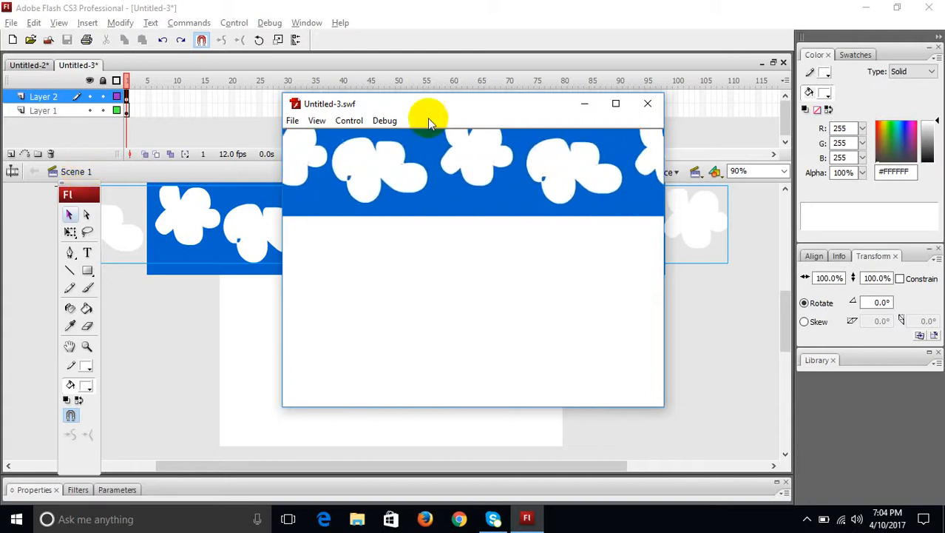
pyautogui.click(647, 103)
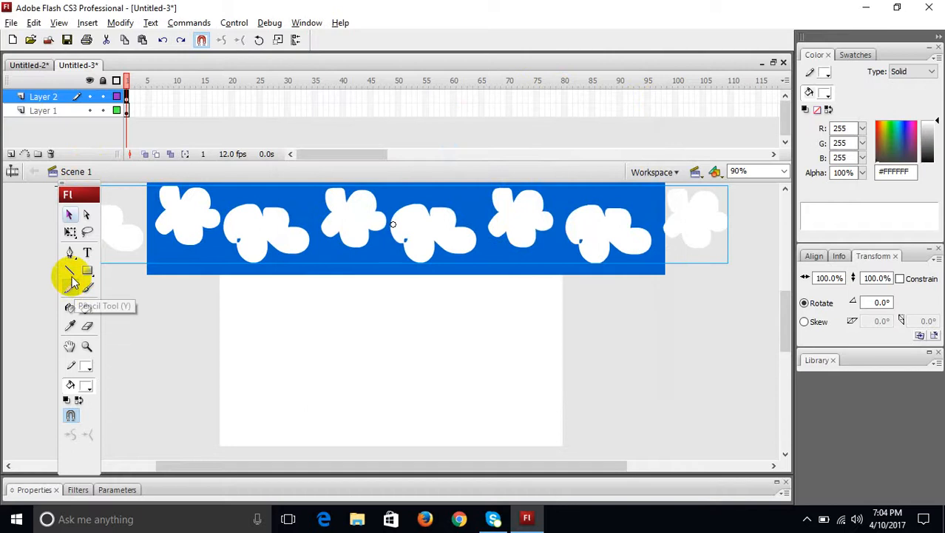
# Add a new layer above the clouds and draw a small white rectangle just under the blue sky at the stage's left edge
pyautogui.click(10, 155)
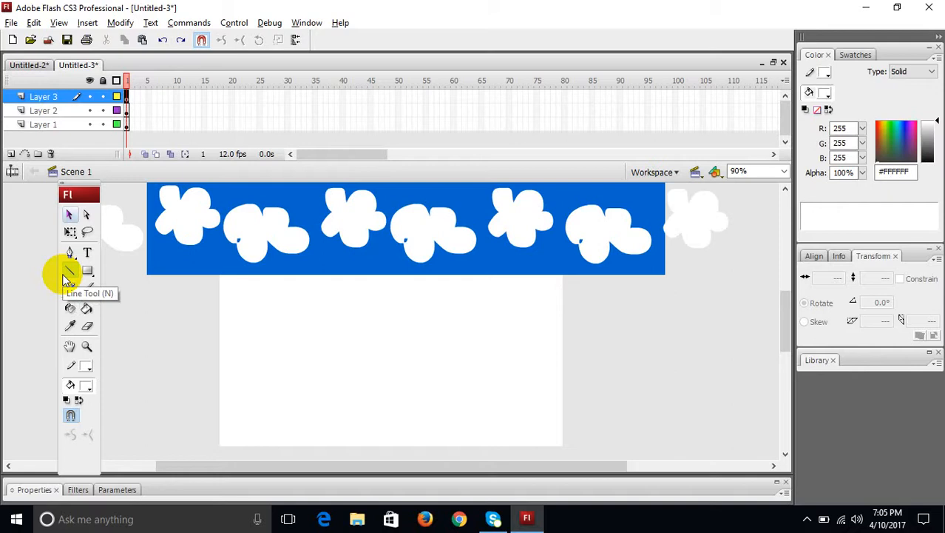
pyautogui.click(87, 271)
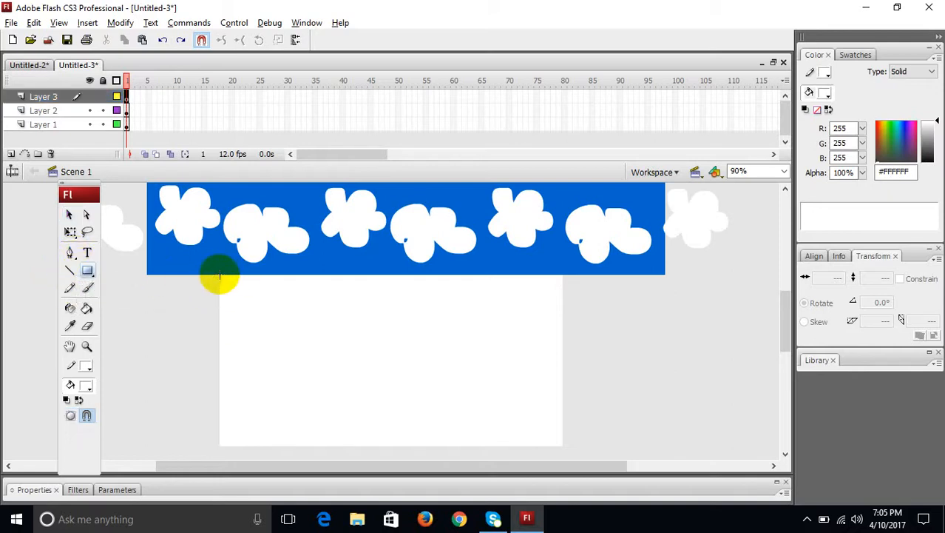
pyautogui.moveTo(220, 276); pyautogui.dragTo(247, 293)
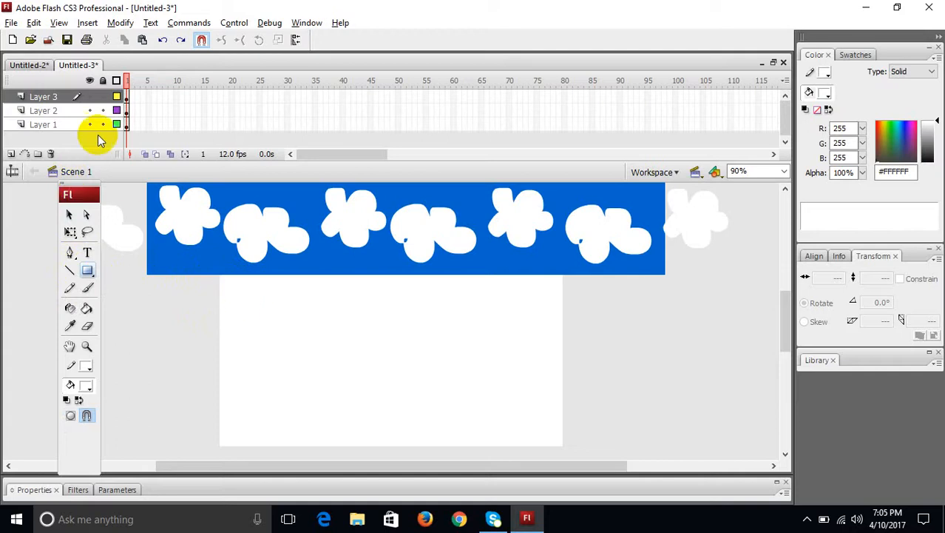
pyautogui.click(127, 95)
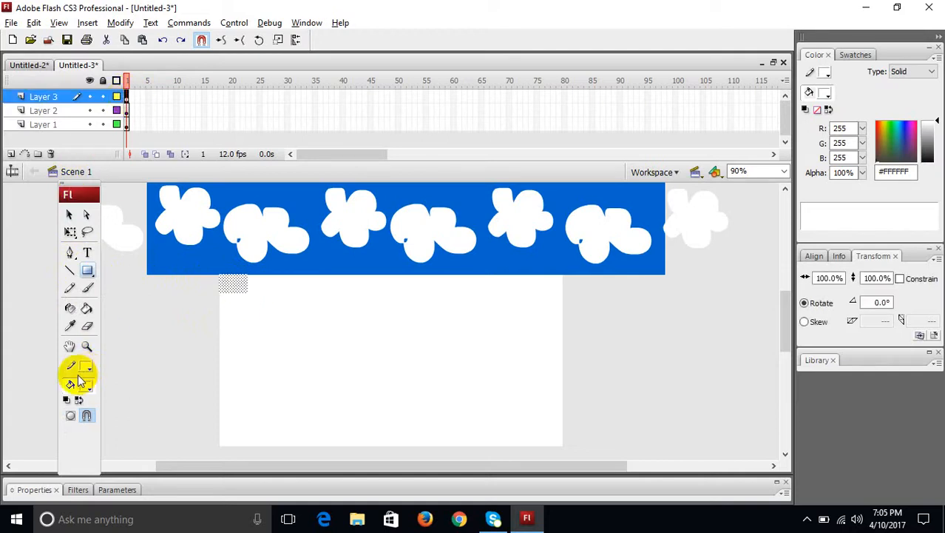
# Set both the stroke and fill of the small rectangle under the sky to yellow-orange #FFCC00
pyautogui.click(85, 368)
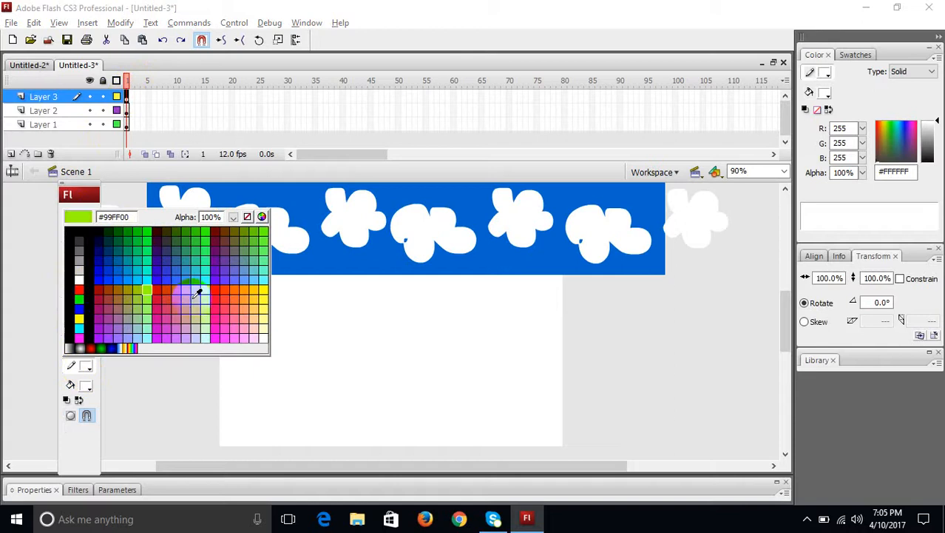
pyautogui.click(255, 289)
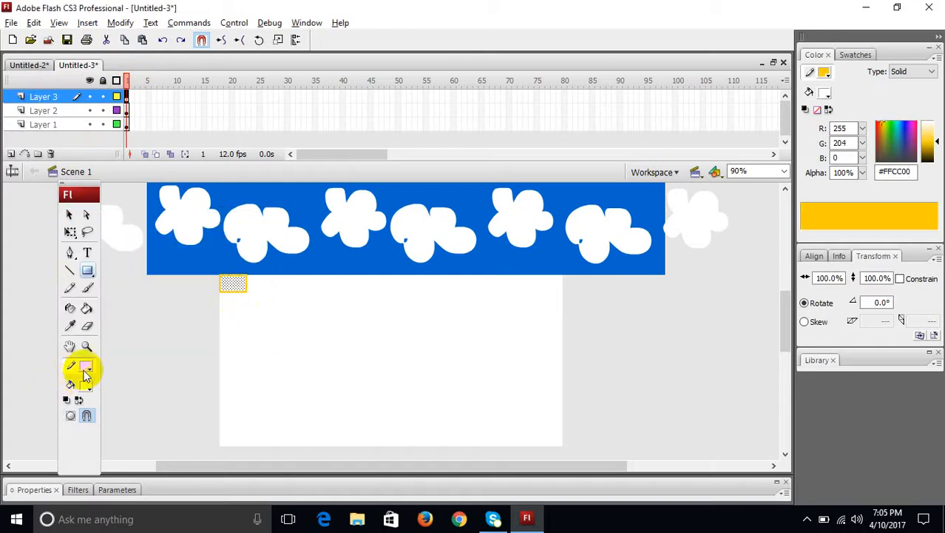
pyautogui.click(86, 385)
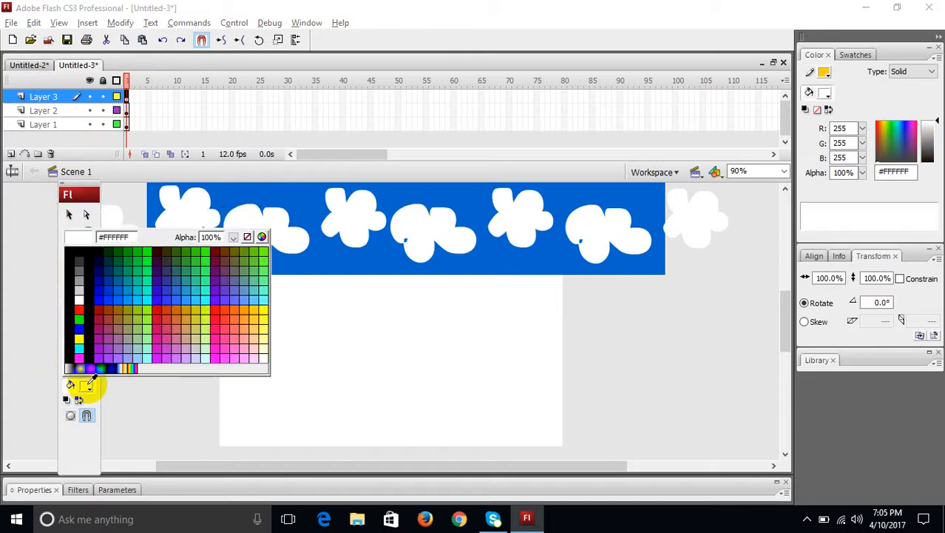
pyautogui.click(259, 304)
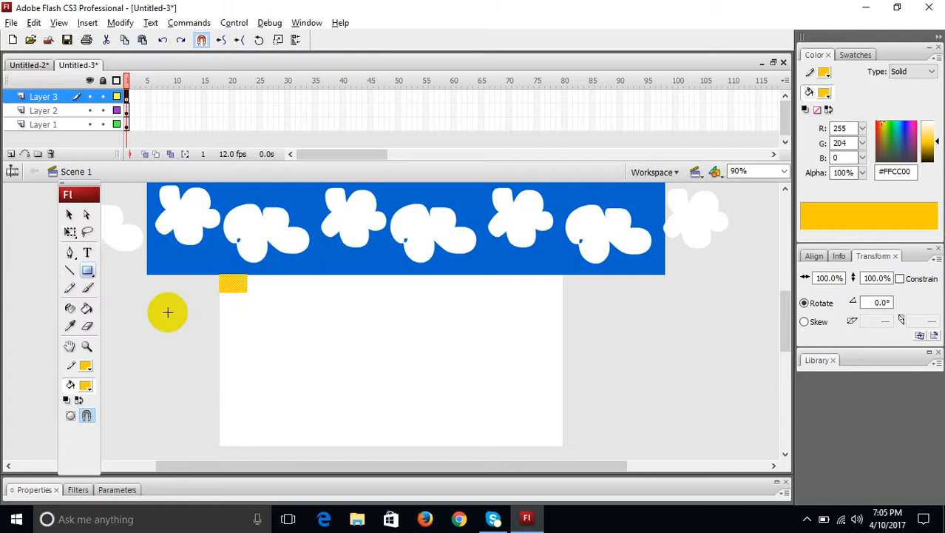
# Duplicate the yellow rectangle and place the copy directly against its right side
pyautogui.click(70, 218)
pyautogui.click(253, 294)
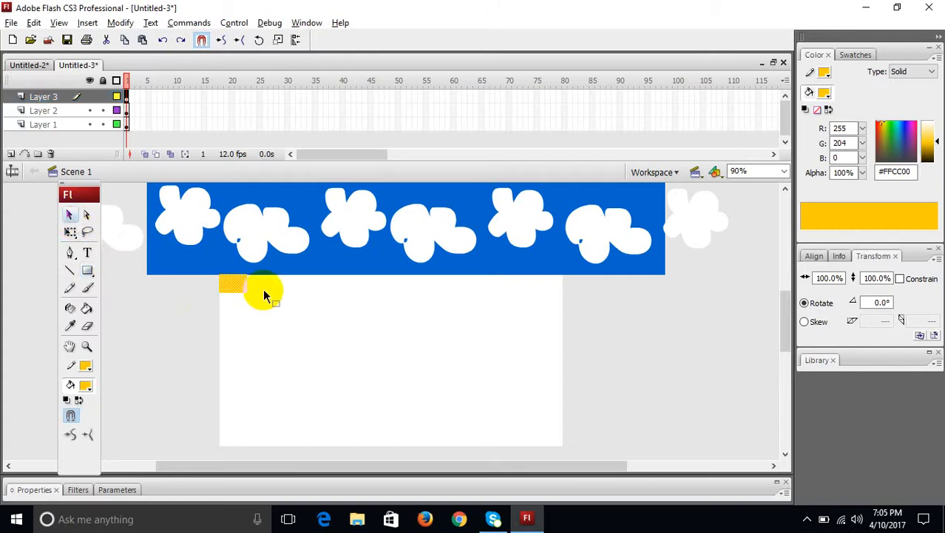
pyautogui.hotkey('ctrl', 'c')
pyautogui.hotkey('ctrl', 'v')
pyautogui.moveTo(392, 325)
pyautogui.mouseDown()
pyautogui.moveTo(274, 307)
pyautogui.moveTo(264, 294)
pyautogui.mouseUp()
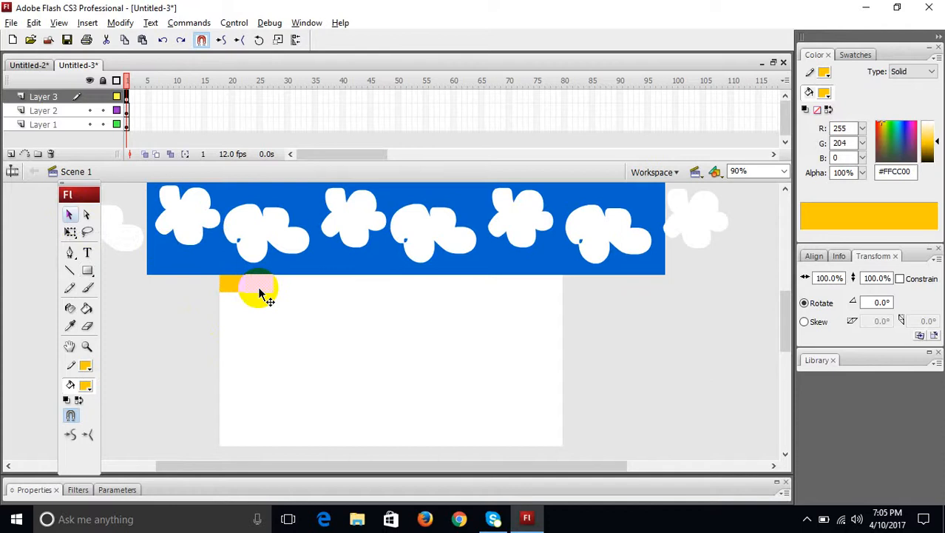
# Recolor the copied rectangle's stroke and fill to black #000000 and deselect it
pyautogui.click(86, 365)
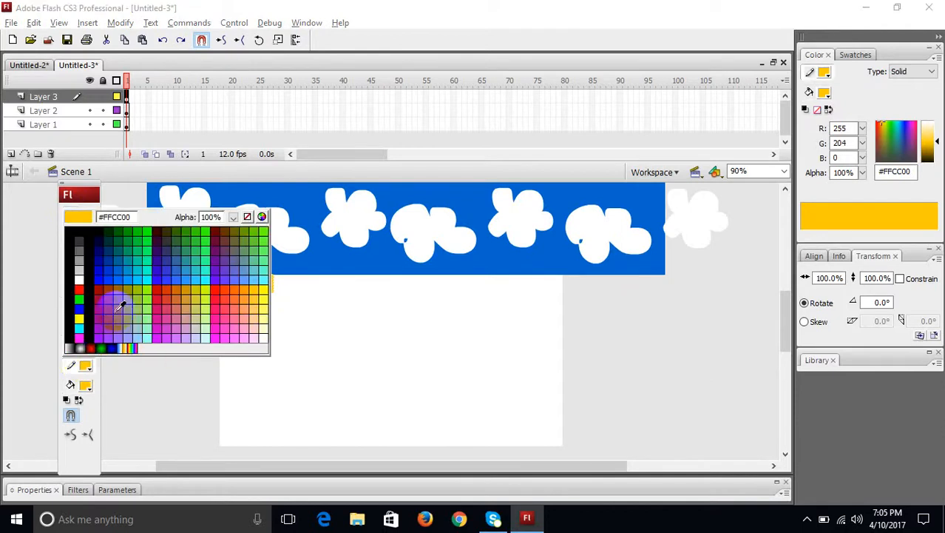
pyautogui.click(80, 233)
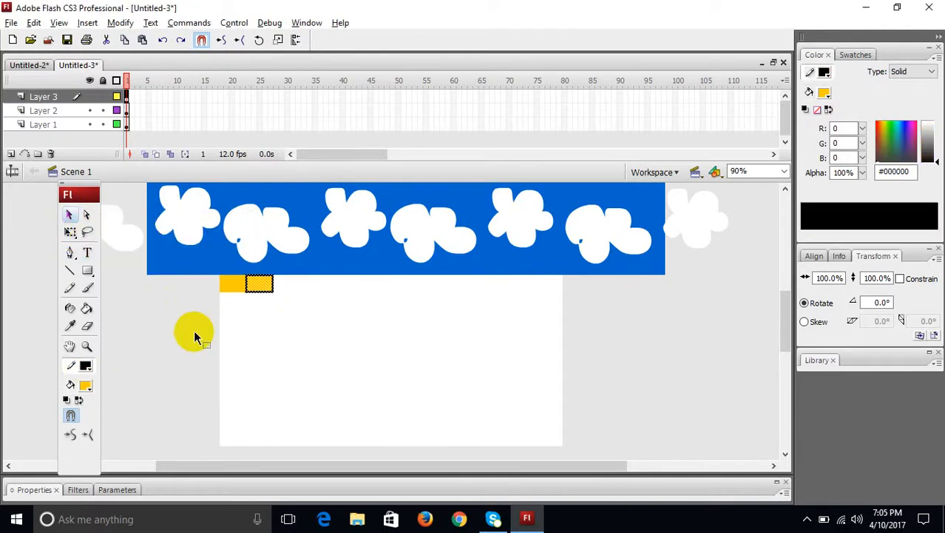
pyautogui.click(86, 384)
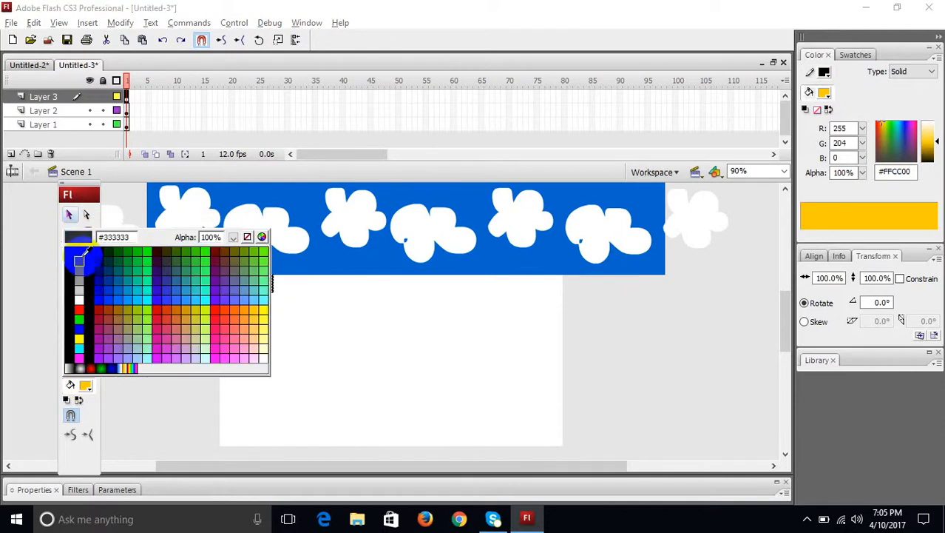
pyautogui.click(80, 256)
pyautogui.click(263, 337)
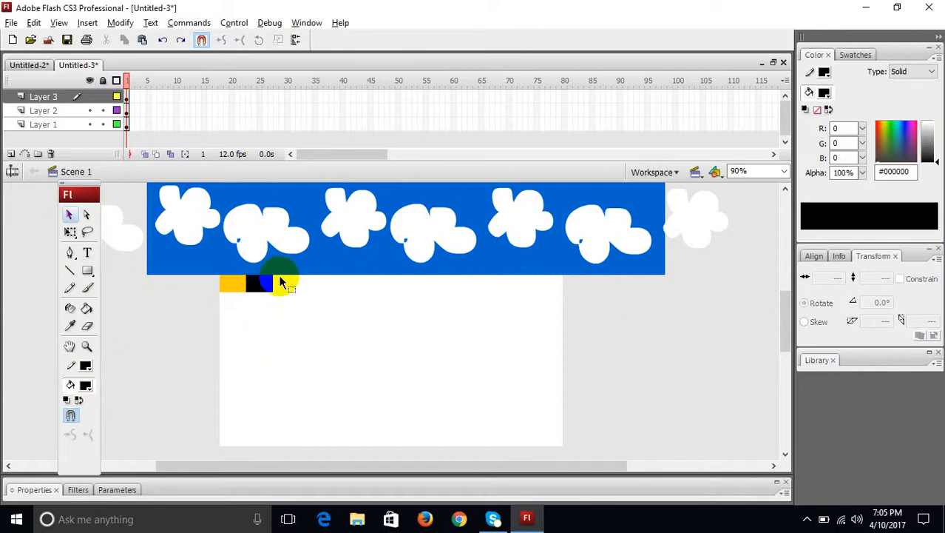
# Duplicate the yellow and black pair end to end, and repeat with all four blocks to make a strip of eight
pyautogui.click(128, 97)
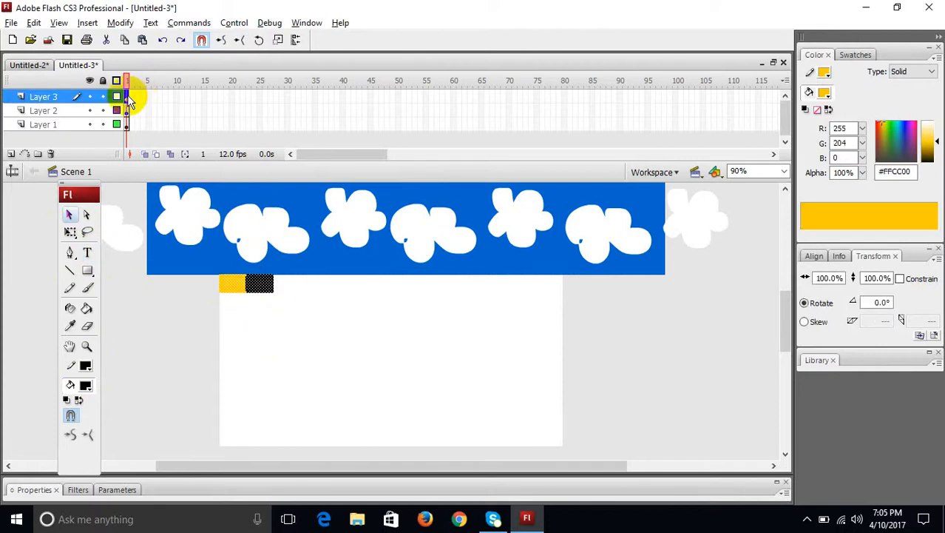
pyautogui.hotkey('ctrl', 'v')
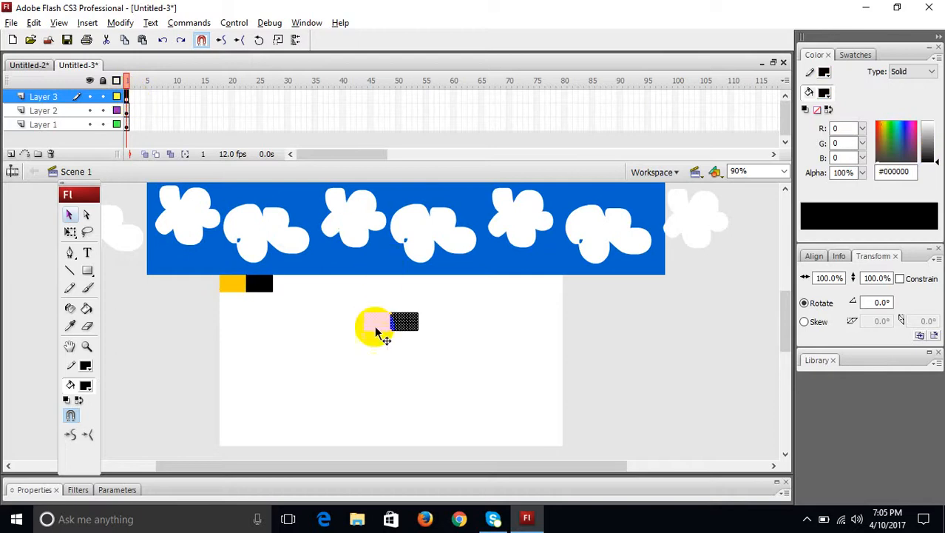
pyautogui.moveTo(370, 321); pyautogui.dragTo(286, 285)
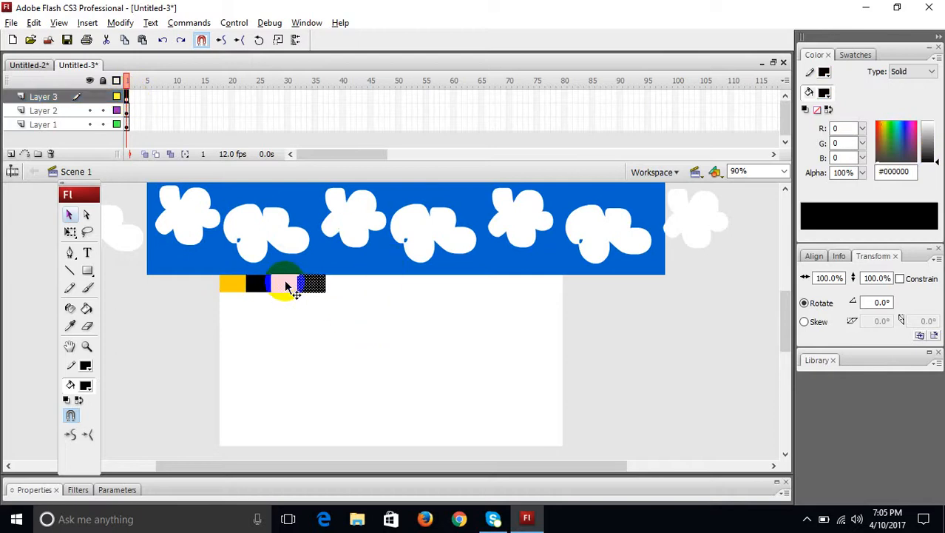
pyautogui.click(126, 98)
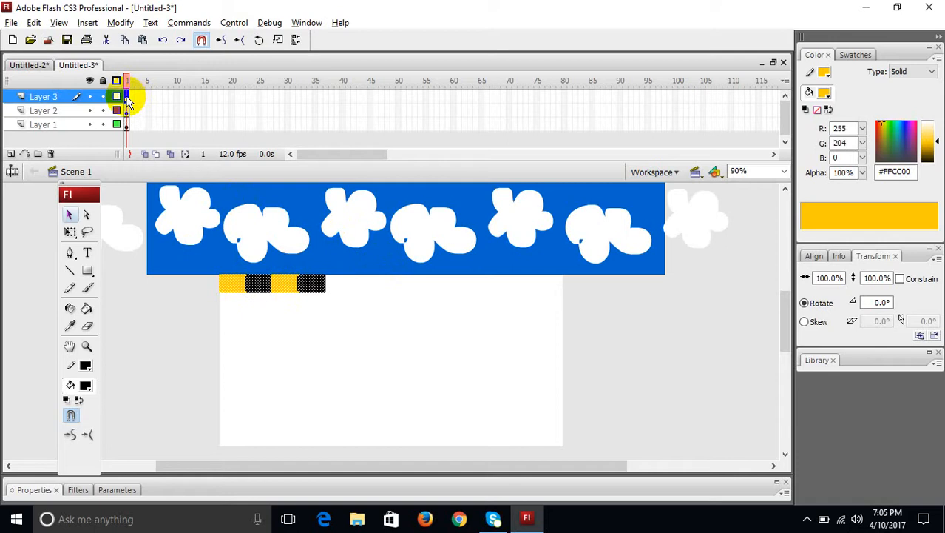
pyautogui.hotkey('ctrl', 'c')
pyautogui.hotkey('ctrl', 'v')
pyautogui.moveTo(359, 318); pyautogui.dragTo(348, 282)
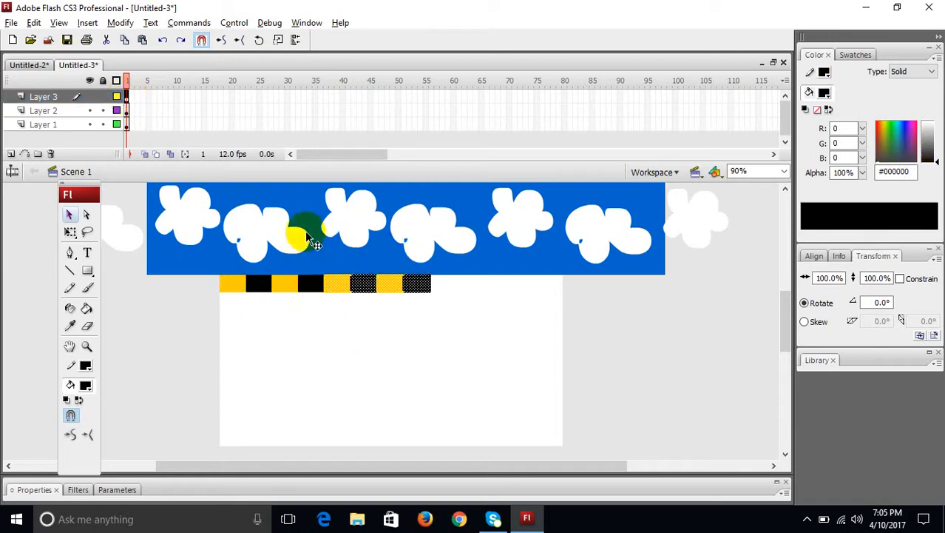
# Extend the striped band past the stage's right edge by duplicating the eight blocks and then all sixteen end to end
pyautogui.click(129, 98)
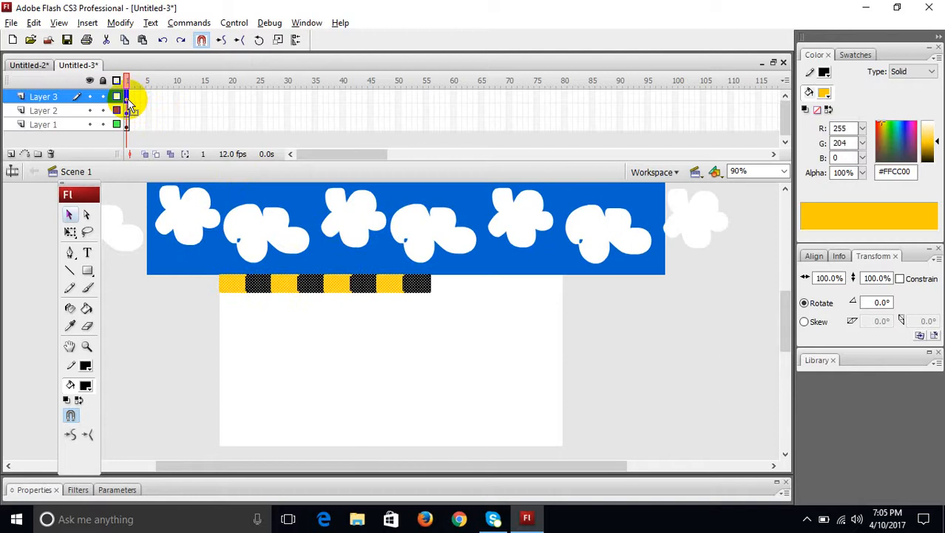
pyautogui.hotkey('ctrl', 'v')
pyautogui.moveTo(296, 321)
pyautogui.mouseDown()
pyautogui.moveTo(468, 284)
pyautogui.moveTo(444, 286)
pyautogui.mouseUp()
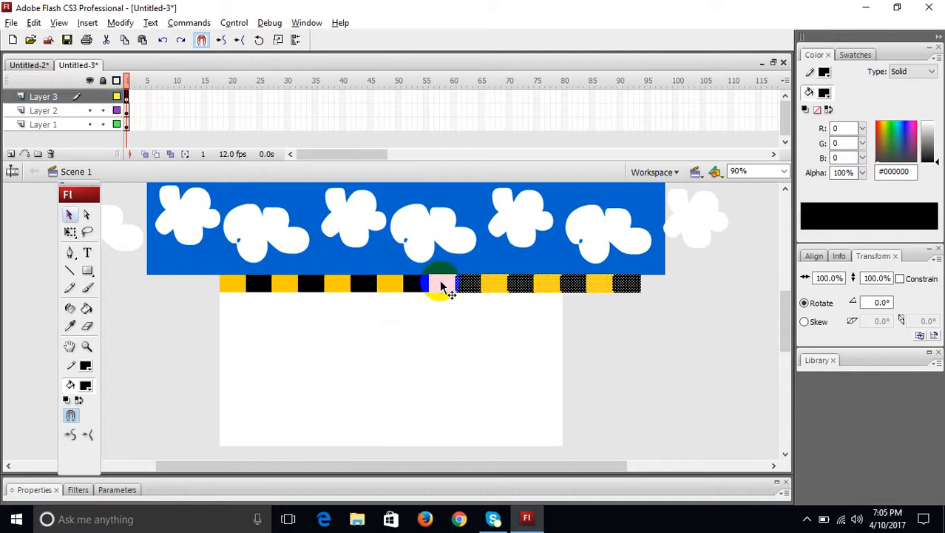
pyautogui.click(127, 99)
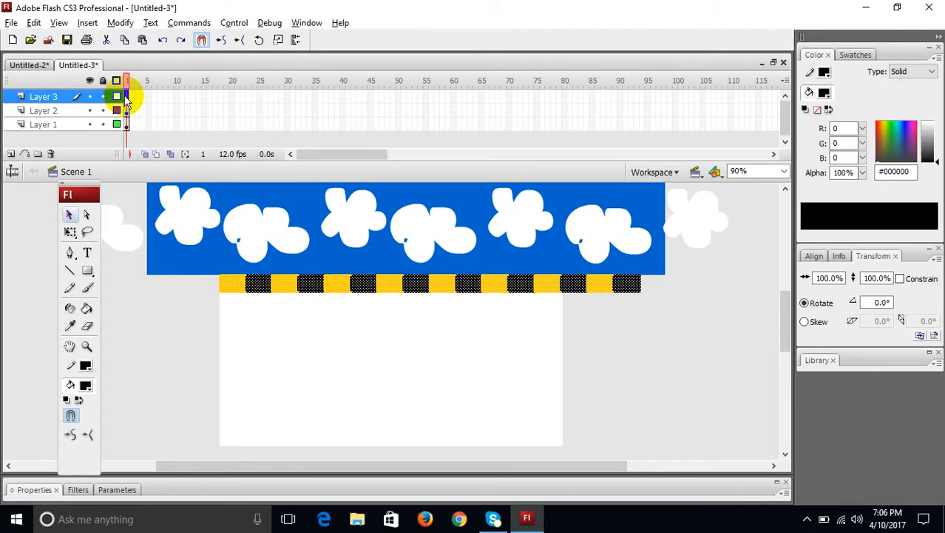
pyautogui.hotkey('ctrl', 'c')
pyautogui.hotkey('ctrl', 'v')
pyautogui.moveTo(243, 321); pyautogui.dragTo(670, 290)
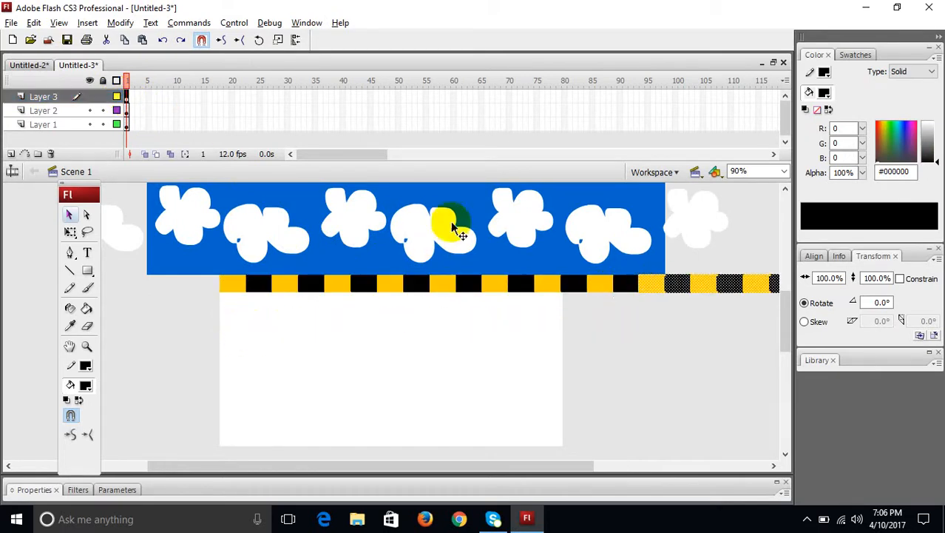
# Move the whole striped band left to start near the blue sky's left edge, and preview the movie
pyautogui.click(127, 96)
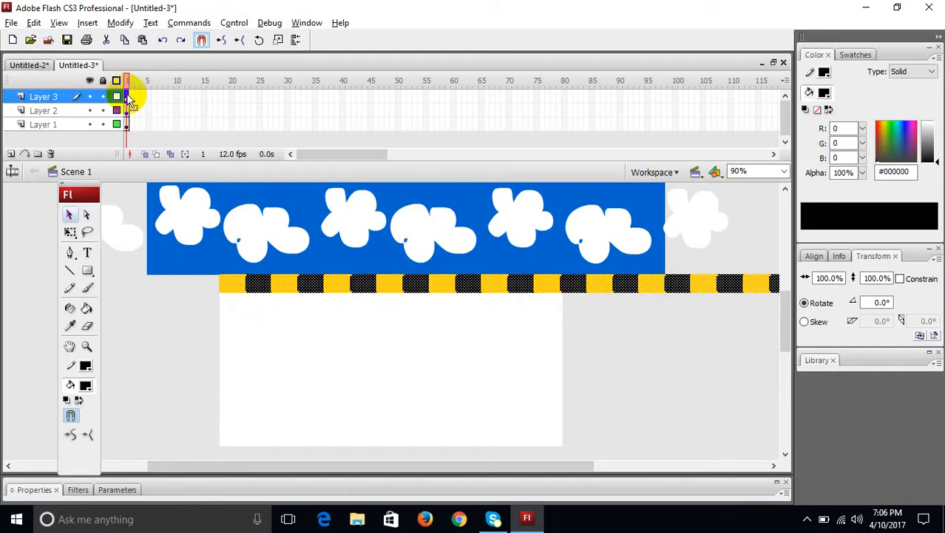
pyautogui.hotkey('shift', 'Left')
pyautogui.hotkey('shift', 'Left')
pyautogui.hotkey('shift', 'Left')
pyautogui.hotkey('shift', 'Left')
pyautogui.hotkey('shift', 'Left')
pyautogui.hotkey('shift', 'Left')
pyautogui.hotkey('shift', 'Left')
pyautogui.hotkey('shift', 'Left')
pyautogui.hotkey('shift', 'Left')
pyautogui.hotkey('shift', 'Left')
pyautogui.hotkey('shift', 'Left')
pyautogui.hotkey('shift', 'Left')
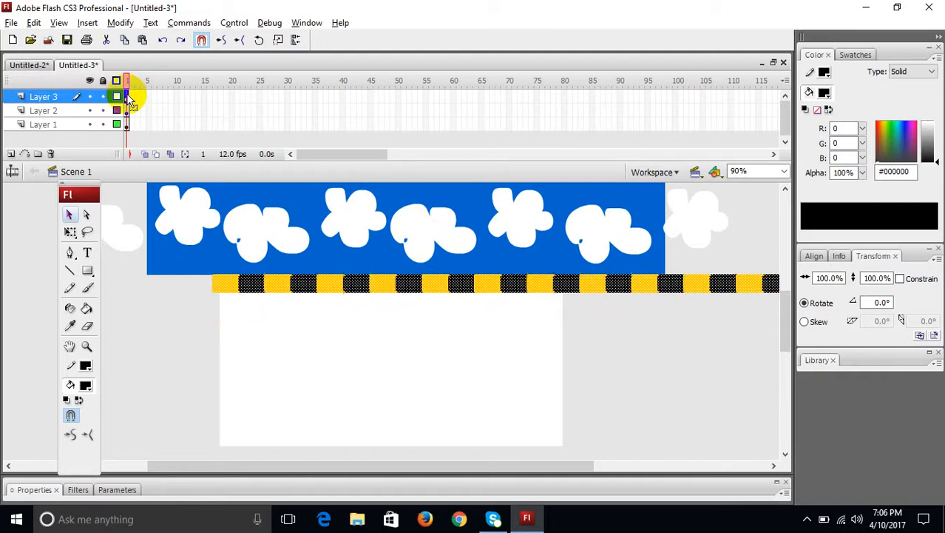
pyautogui.hotkey('shift', 'Left')
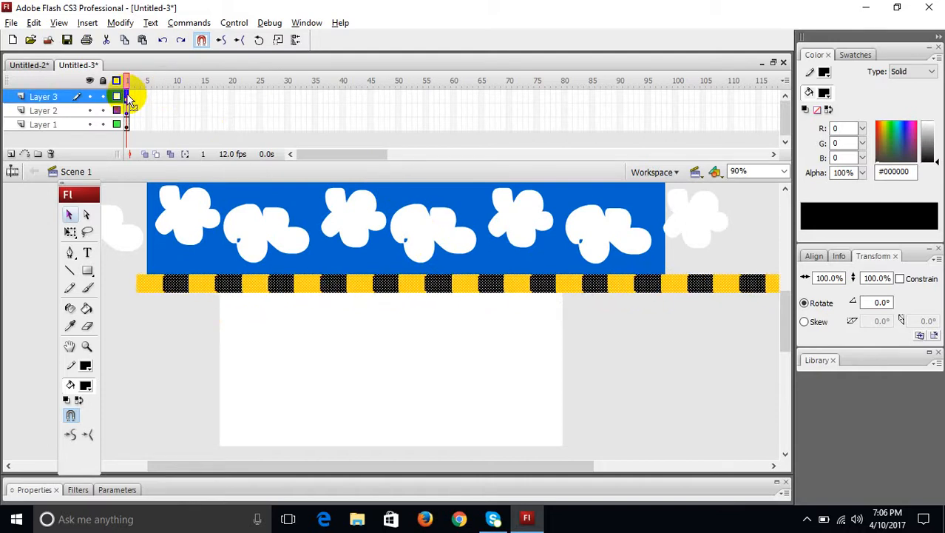
pyautogui.hotkey('shift', 'Right')
pyautogui.hotkey('shift', 'Right')
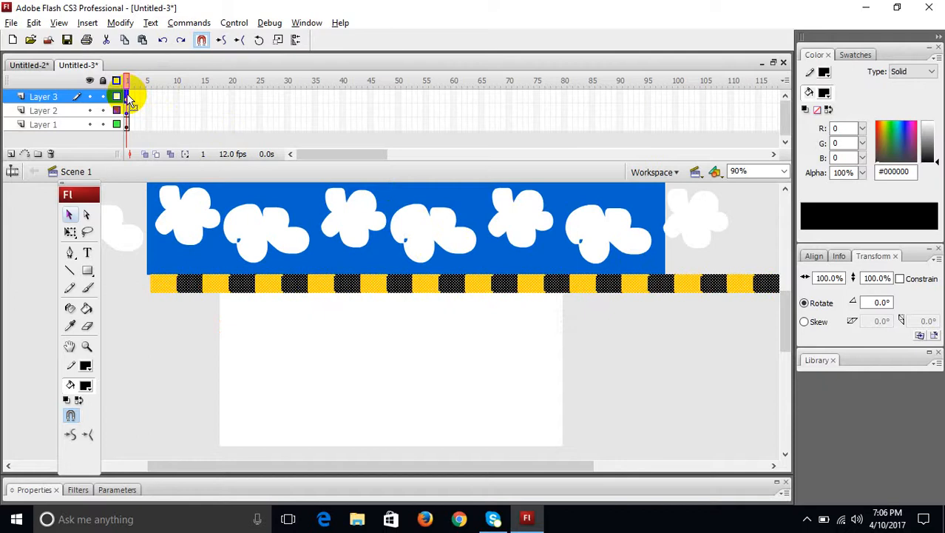
pyautogui.hotkey('ctrl', 'Return')
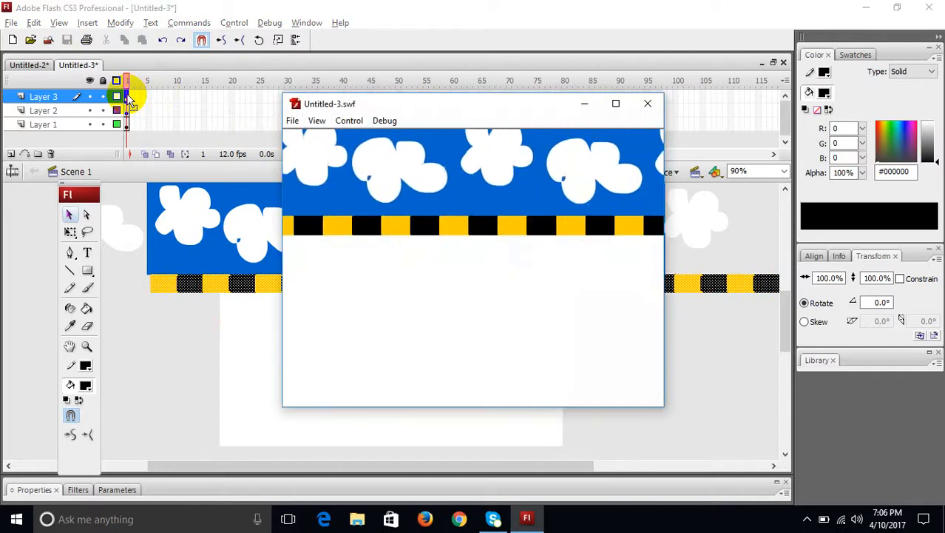
pyautogui.click(648, 103)
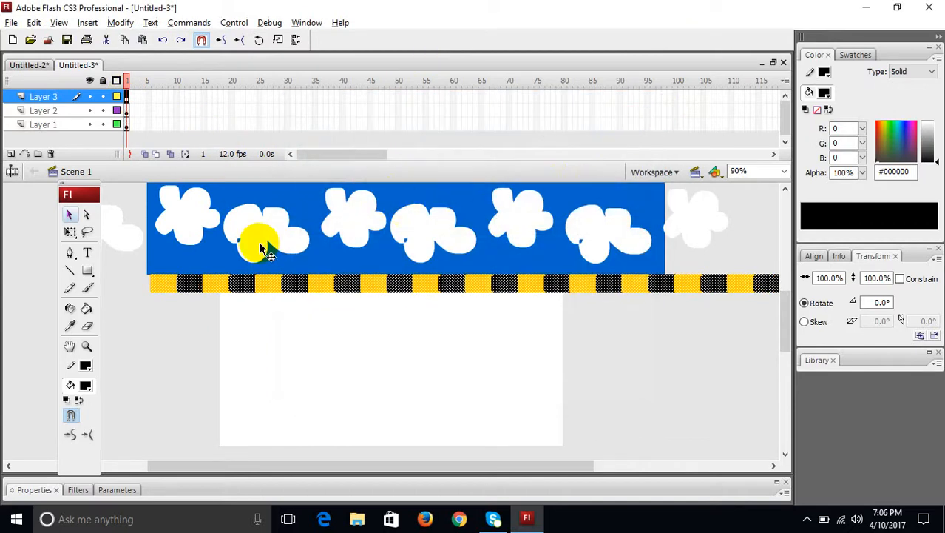
# Convert the striped band to a movie clip, open it, and convert its contents to a nested movie clip
pyautogui.press('F8')
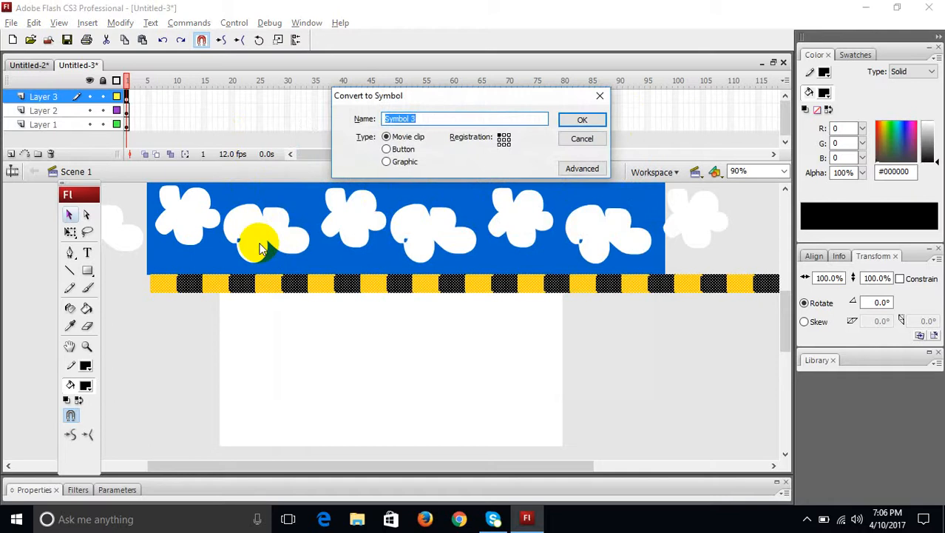
pyautogui.press('Return')
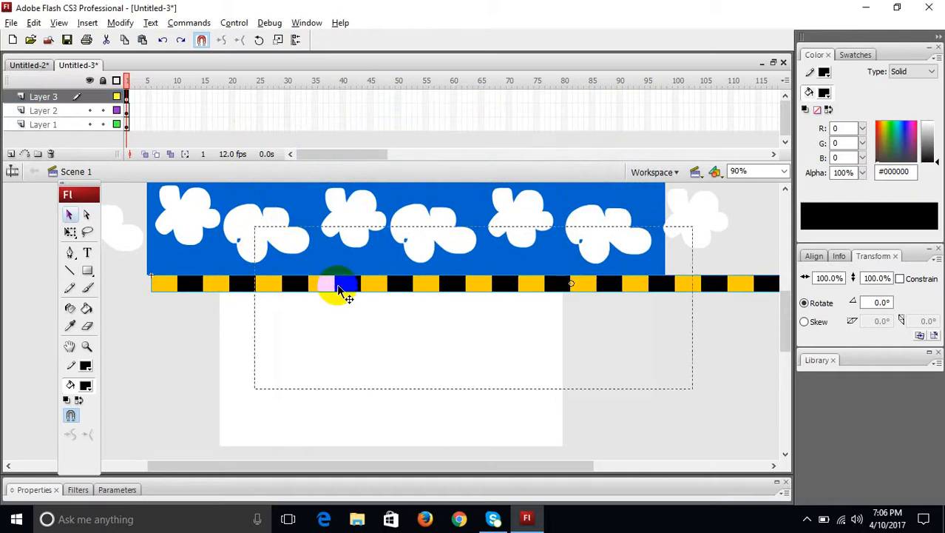
pyautogui.doubleClick(340, 290)
pyautogui.press('F8')
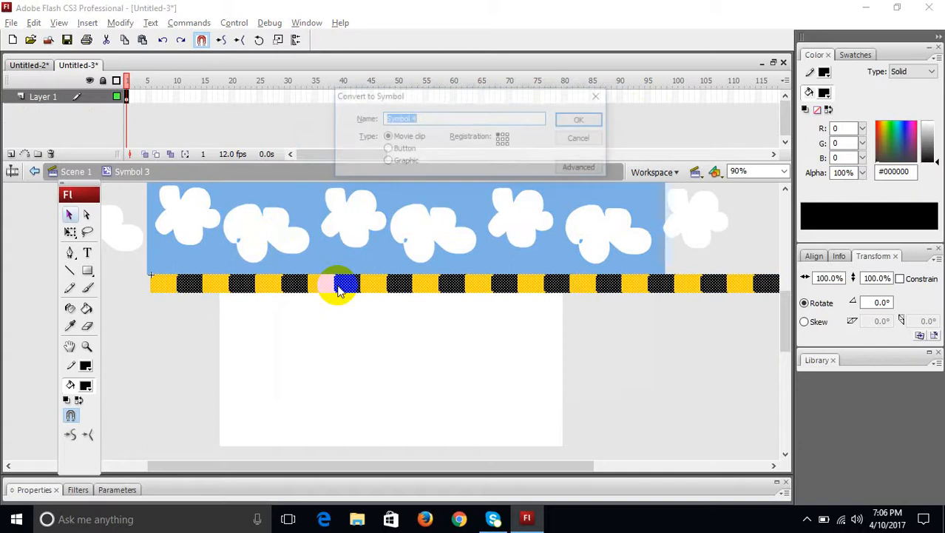
pyautogui.press('Return')
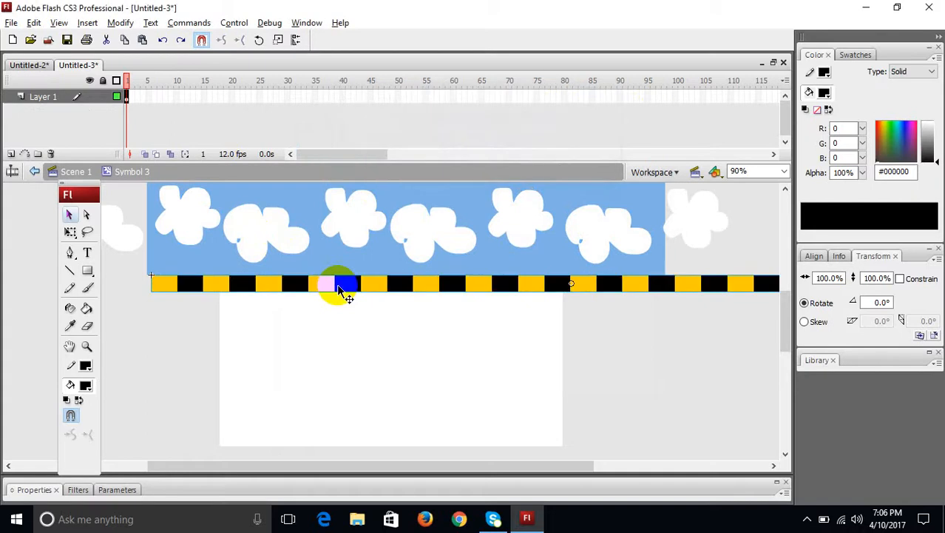
# Insert a keyframe at frame 5 of the band's clip and shift the band left by about half a block
pyautogui.click(150, 96)
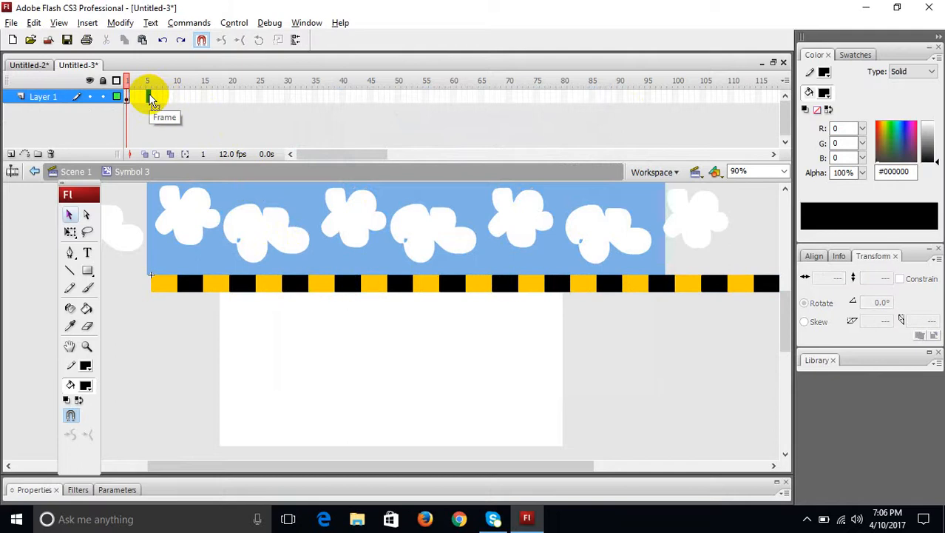
pyautogui.click(151, 98)
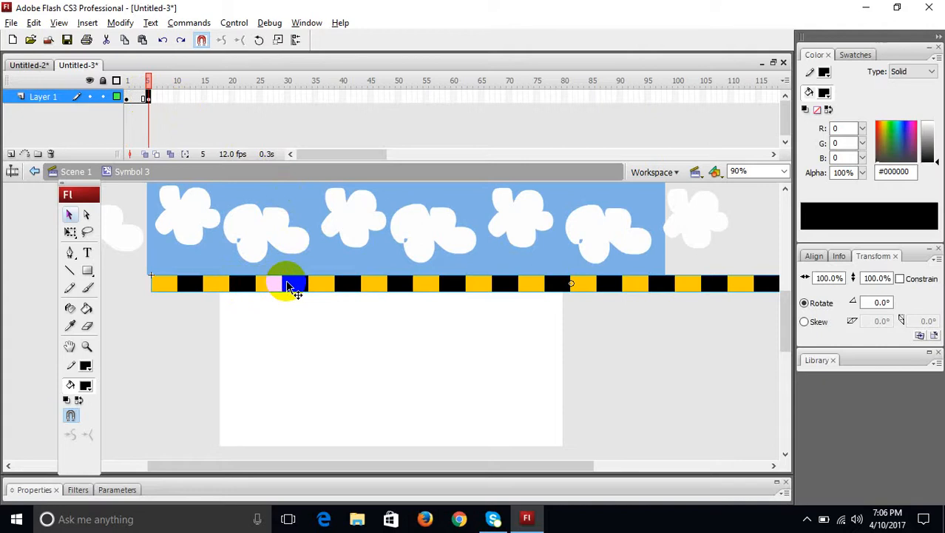
pyautogui.hotkey('shift', 'Left')
pyautogui.hotkey('shift', 'Left')
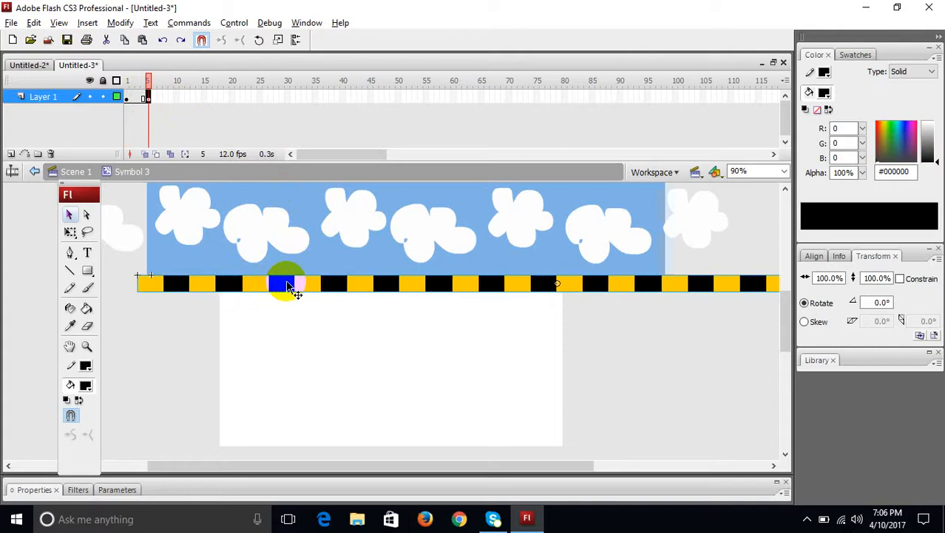
# Create a motion tween between the band's keyframes at frames 1 and 5, and test the movie from Scene 1
pyautogui.moveTo(148, 82)
pyautogui.mouseDown()
pyautogui.moveTo(119, 78)
pyautogui.moveTo(175, 79)
pyautogui.moveTo(110, 82)
pyautogui.moveTo(148, 80)
pyautogui.mouseUp()
pyautogui.rightClick(139, 96)
pyautogui.click(162, 103)
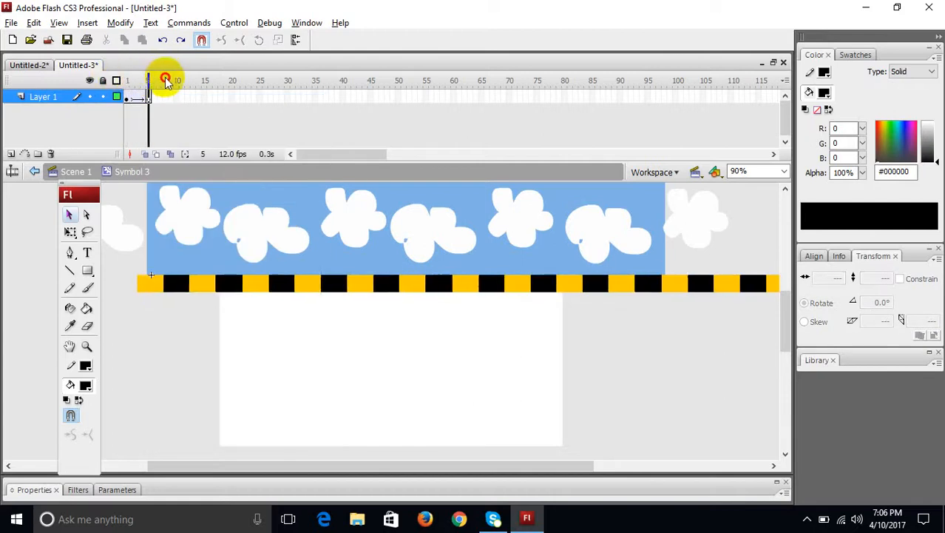
pyautogui.click(71, 176)
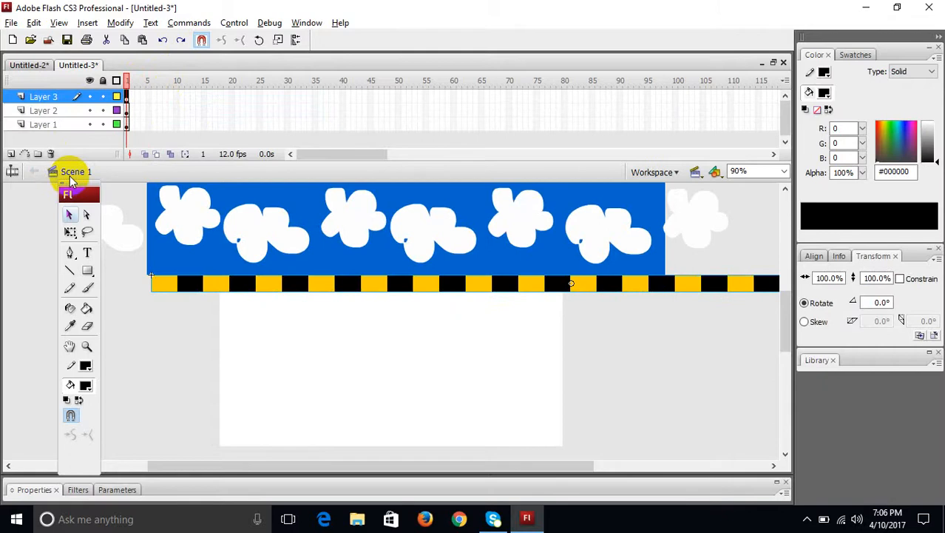
pyautogui.hotkey('ctrl', 'Return')
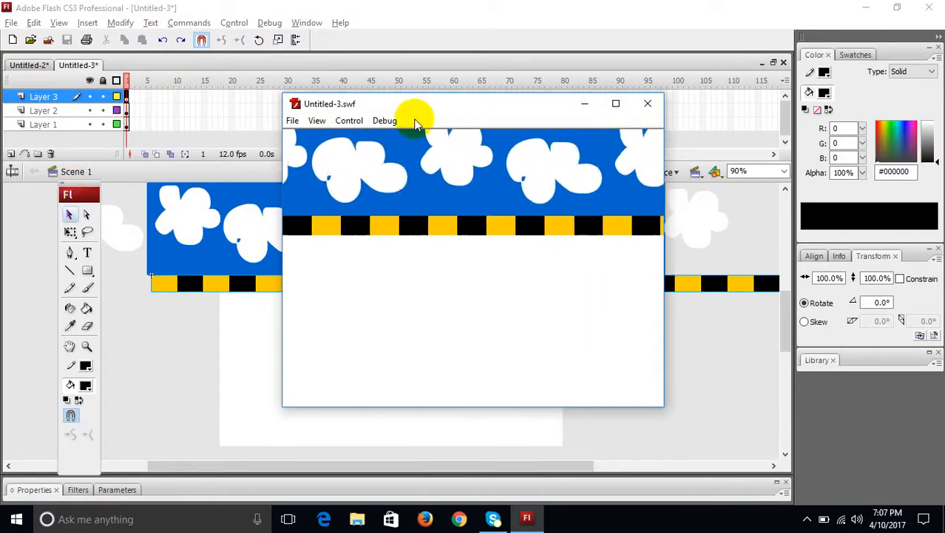
# Open the striped band's clip, enable onion skin outlines, and shift the band about a quarter block farther left at frame 5
pyautogui.click(646, 104)
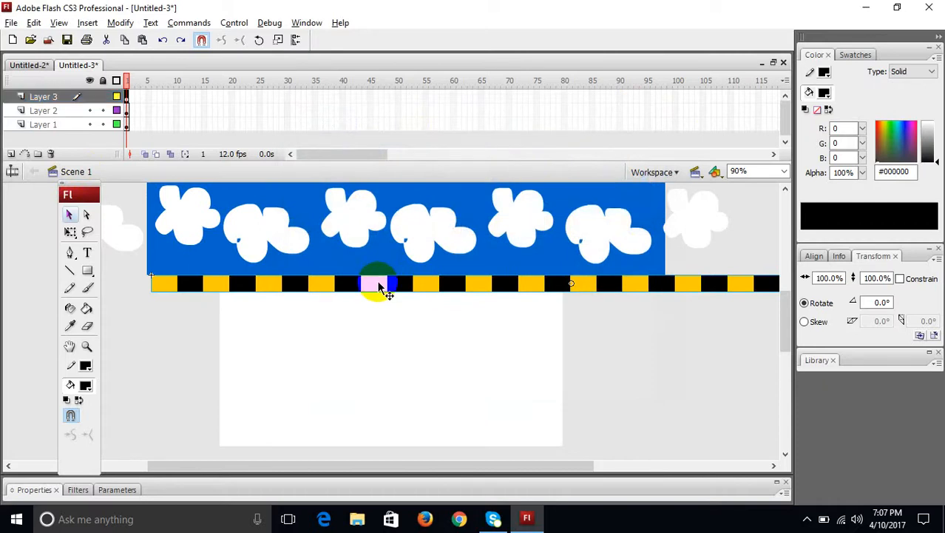
pyautogui.doubleClick(550, 285)
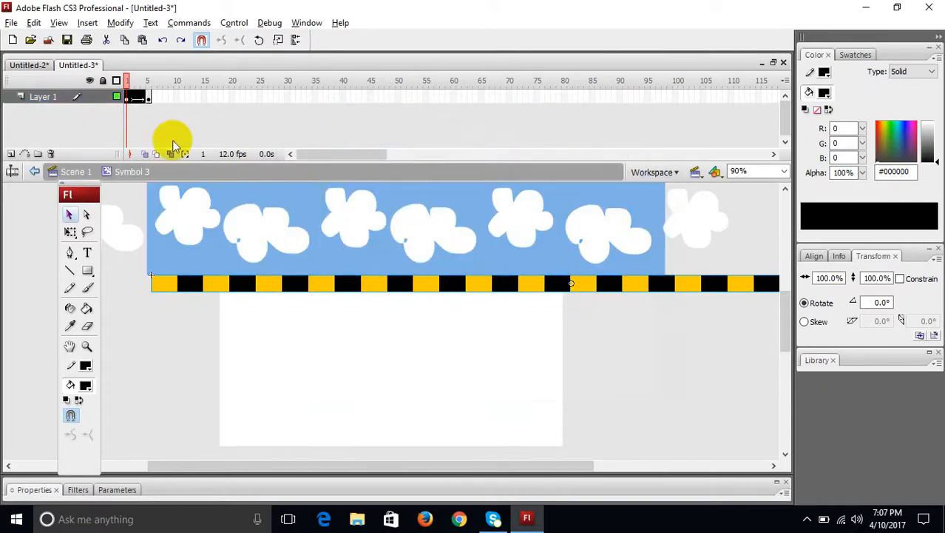
pyautogui.click(156, 154)
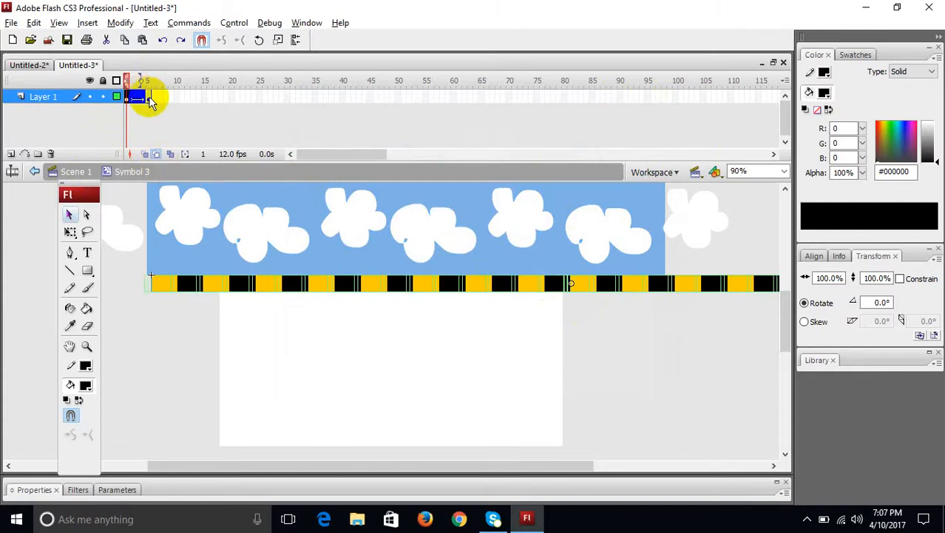
pyautogui.click(149, 98)
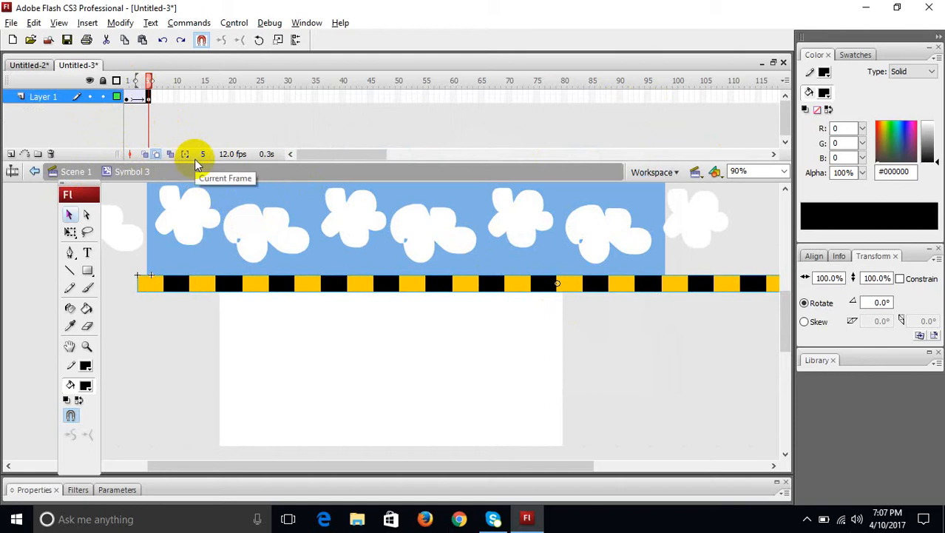
pyautogui.hotkey('shift', 'Left')
pyautogui.hotkey('shift', 'Left')
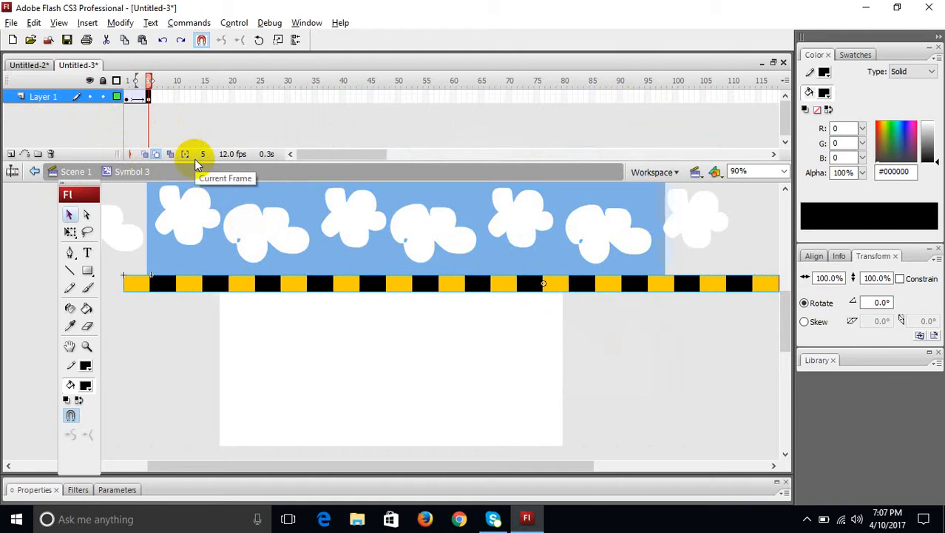
pyautogui.hotkey('shift', 'Right')
pyautogui.hotkey('shift', 'Left')
pyautogui.hotkey('shift', 'Right')
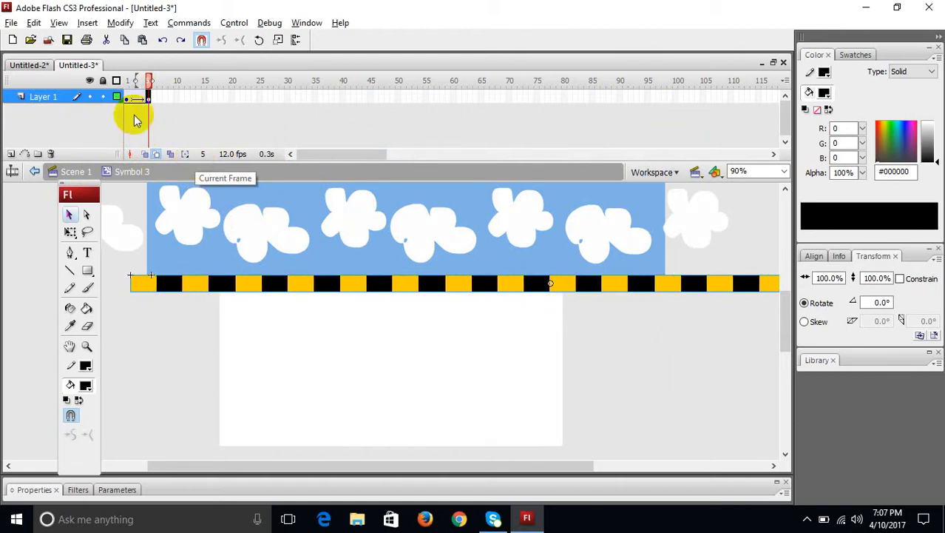
# Disable onion skin outlines, scrub the band's clip back to frame 1, and test the movie from Scene 1
pyautogui.click(156, 155)
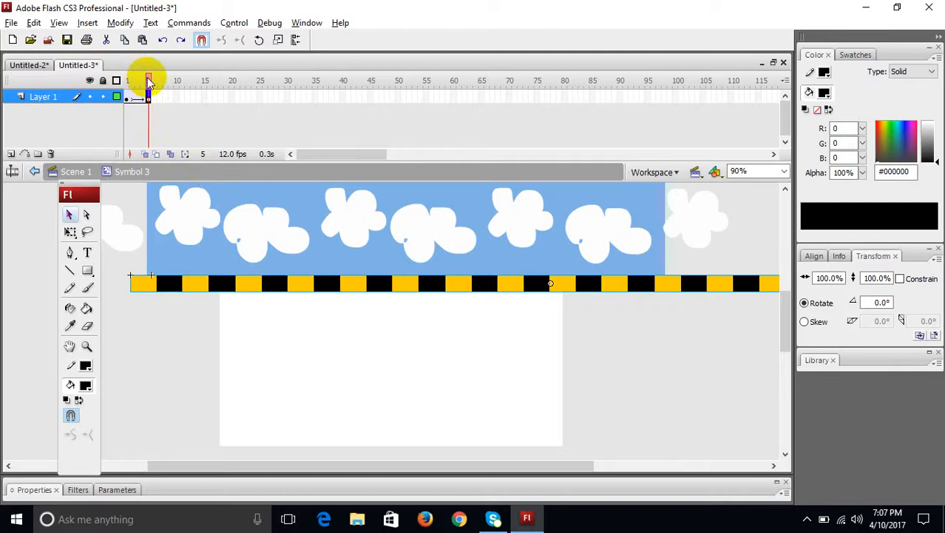
pyautogui.moveTo(148, 81); pyautogui.dragTo(121, 78)
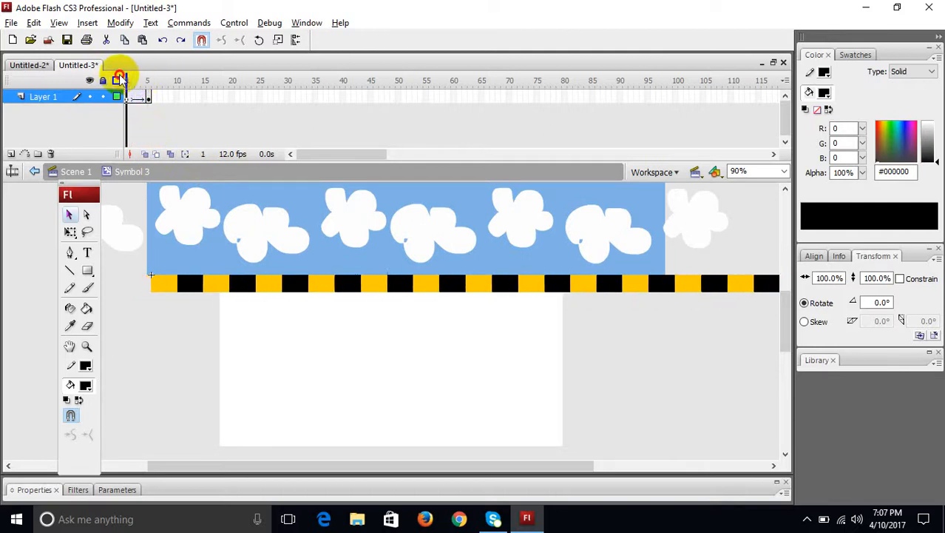
pyautogui.click(76, 172)
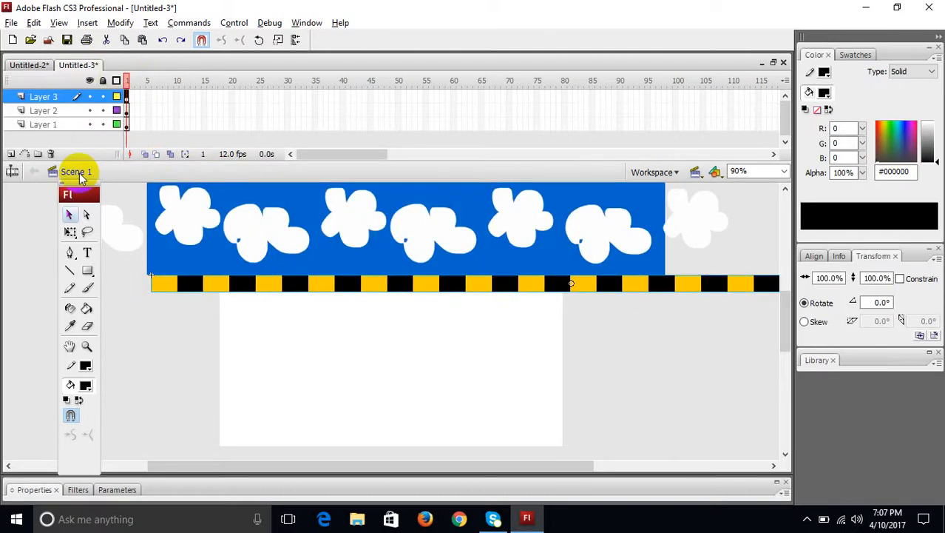
pyautogui.hotkey('ctrl', 'Return')
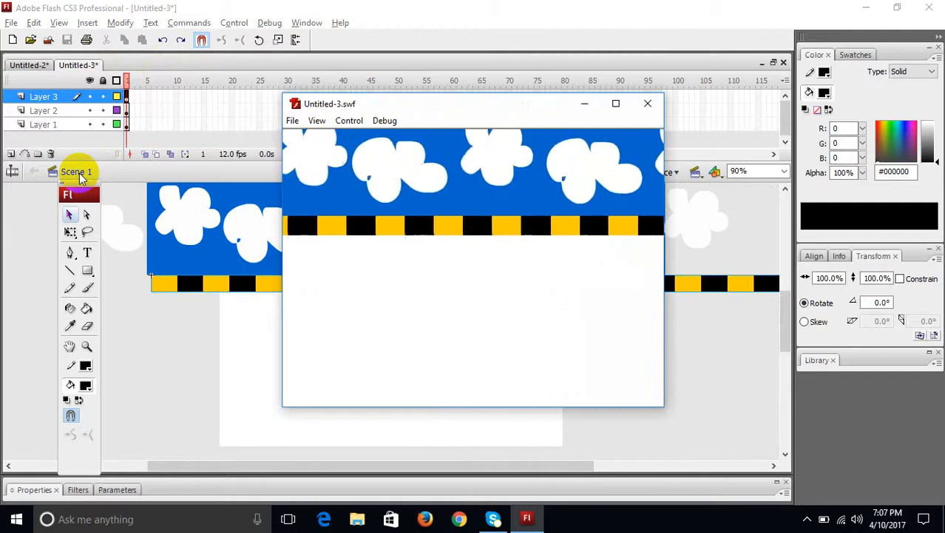
pyautogui.click(657, 106)
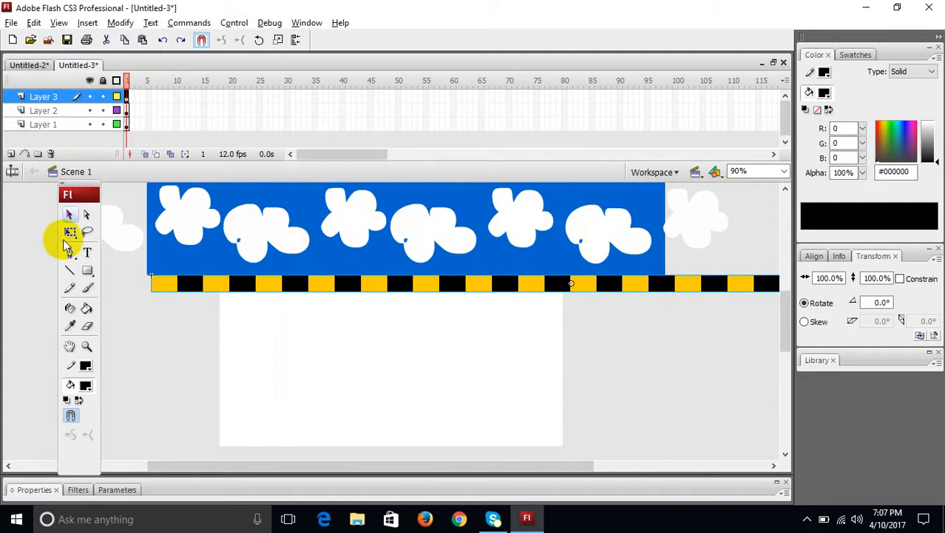
# Squash the striped band to 66.7% height, nudge it up against the blue sky's lower edge, and test the movie
pyautogui.click(69, 232)
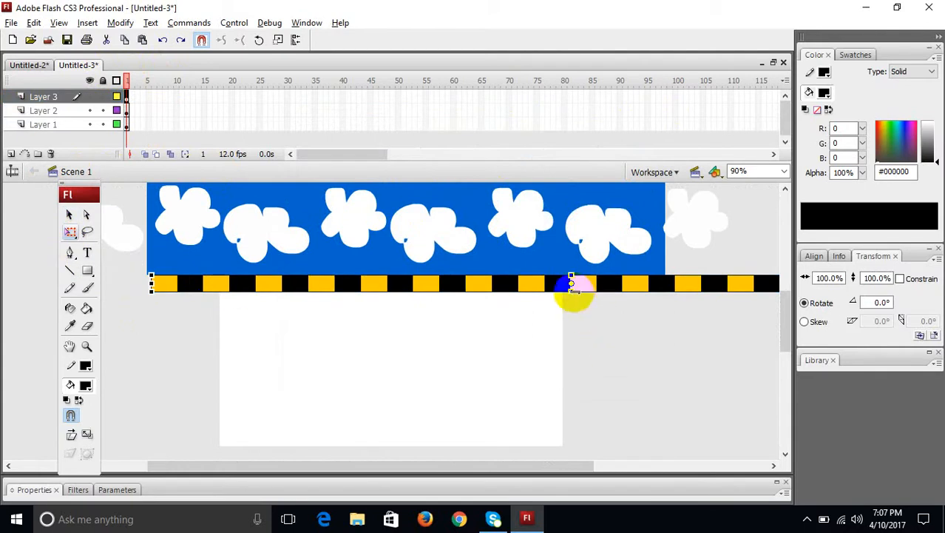
pyautogui.moveTo(572, 290); pyautogui.dragTo(571, 285)
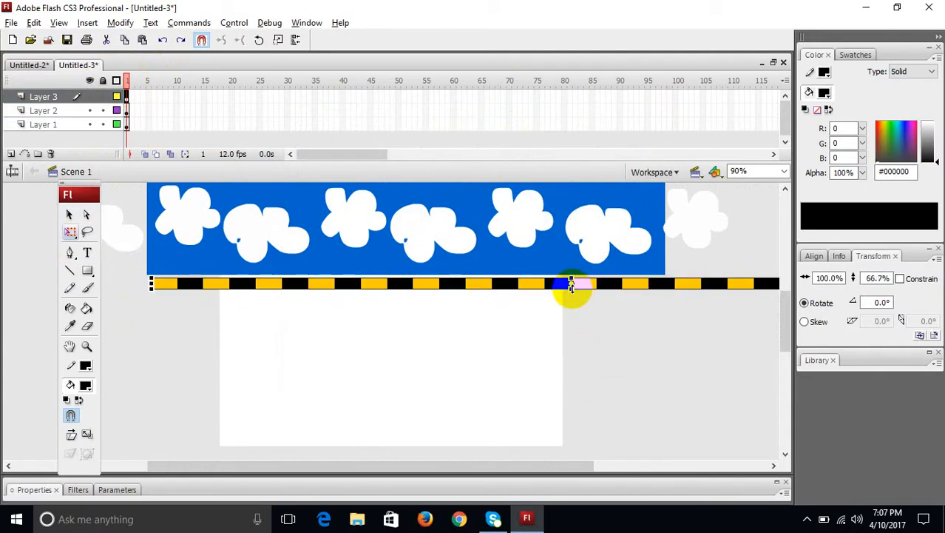
pyautogui.press('Up')
pyautogui.press('Up')
pyautogui.press('Up')
pyautogui.press('Up')
pyautogui.press('Up')
pyautogui.press('Up')
pyautogui.press('Up')
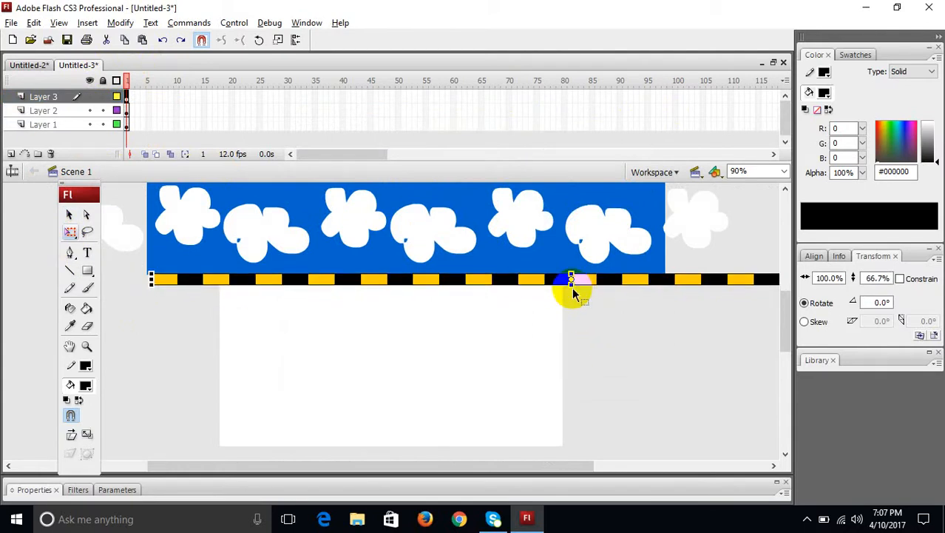
pyautogui.hotkey('ctrl', 'Return')
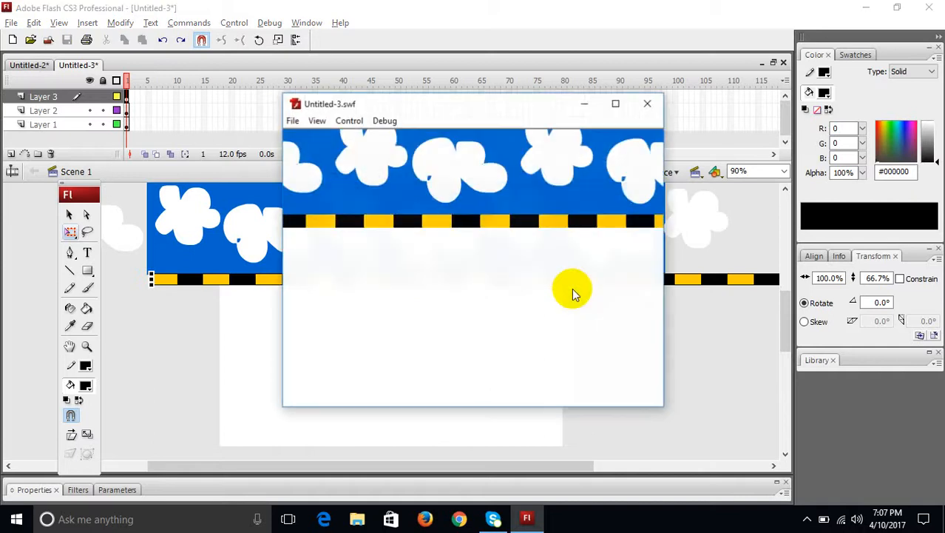
pyautogui.click(647, 103)
# Paste a second striped band, align it below the first near the sky's left edge, and preview the movie
pyautogui.hotkey('ctrl', 'v')
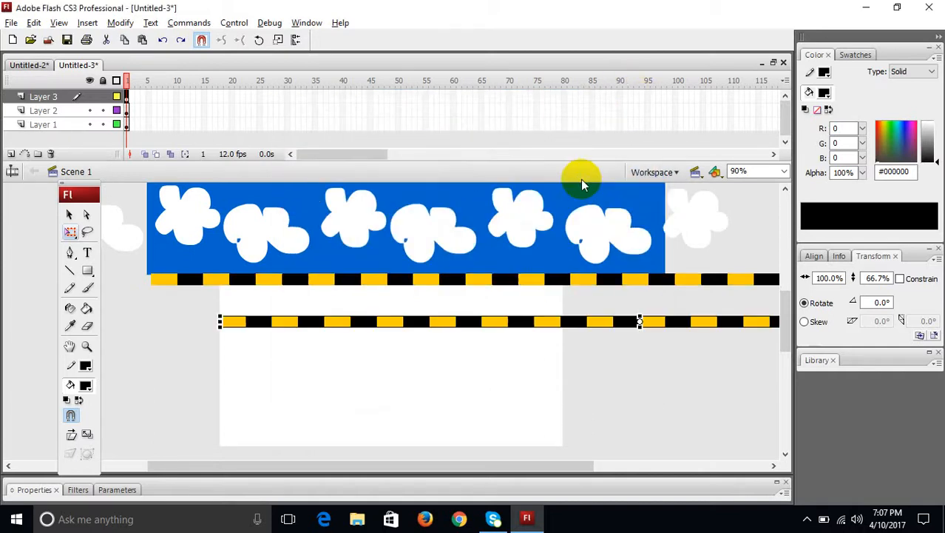
pyautogui.moveTo(495, 322); pyautogui.dragTo(422, 326)
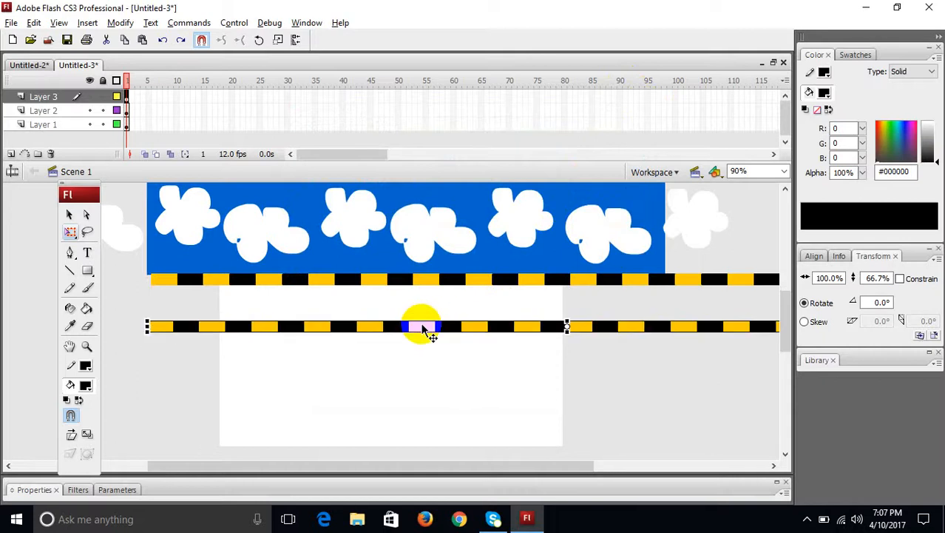
pyautogui.hotkey('ctrl', 'Return')
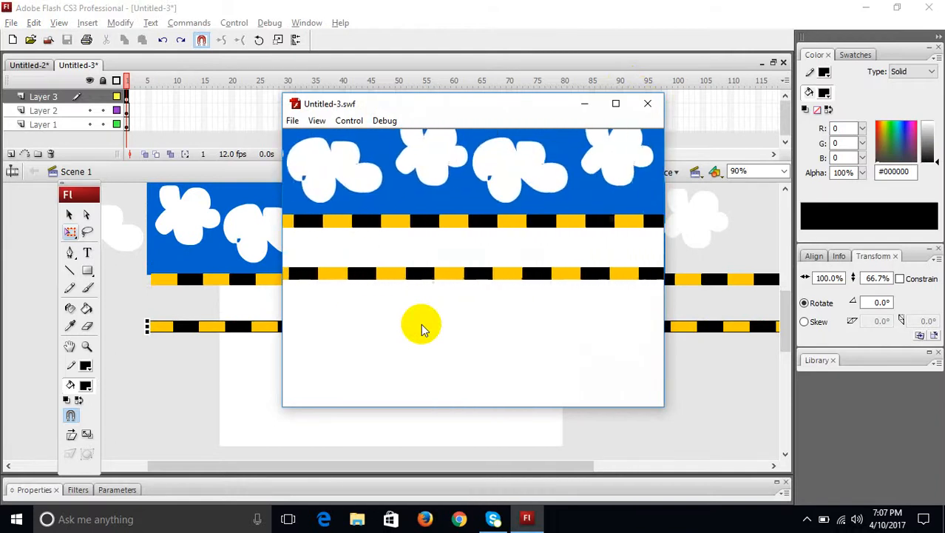
pyautogui.click(648, 104)
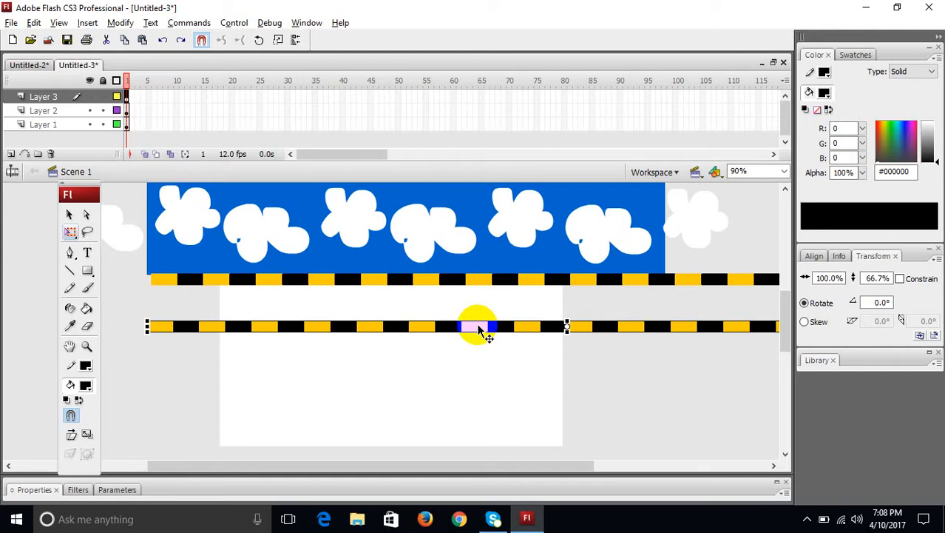
# Nudge the second striped band slightly downward to widen the gap between the two bands
pyautogui.press('Down')
pyautogui.press('Down')
pyautogui.press('Down')
pyautogui.press('Down')
pyautogui.press('Down')
pyautogui.press('Down')
pyautogui.press('Down')
pyautogui.press('Down')
pyautogui.press('Down')
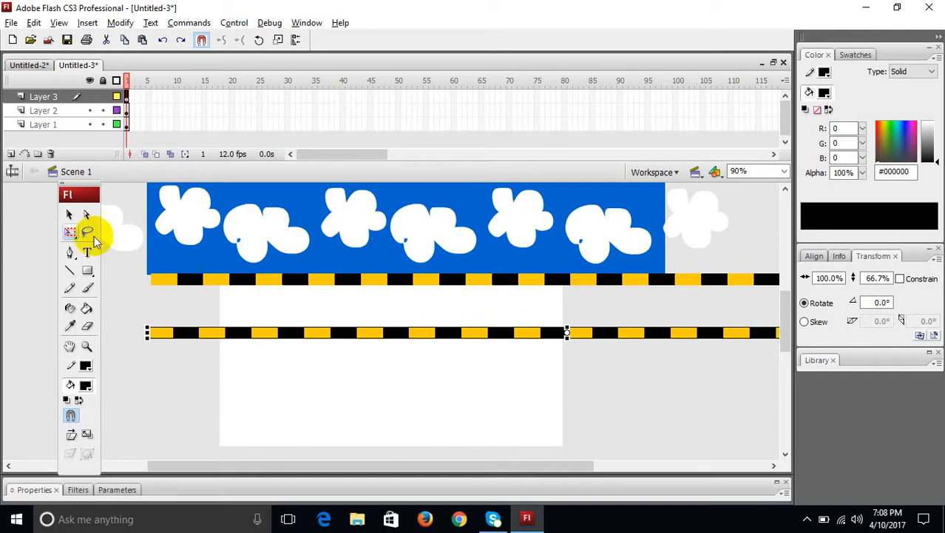
# Draw a black rectangle filling the gap between the two striped bands, and move Layer 3 below Layer 2
pyautogui.click(86, 270)
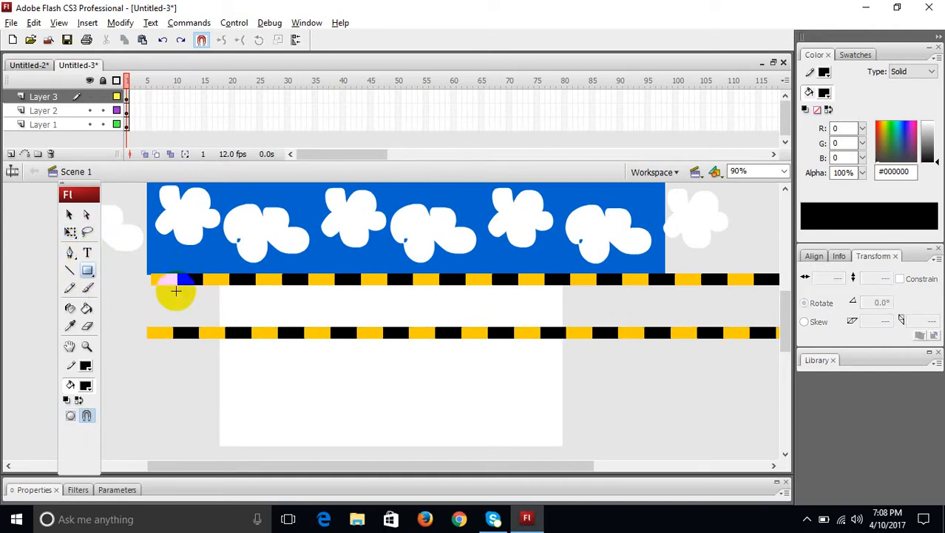
pyautogui.moveTo(150, 283); pyautogui.dragTo(678, 328)
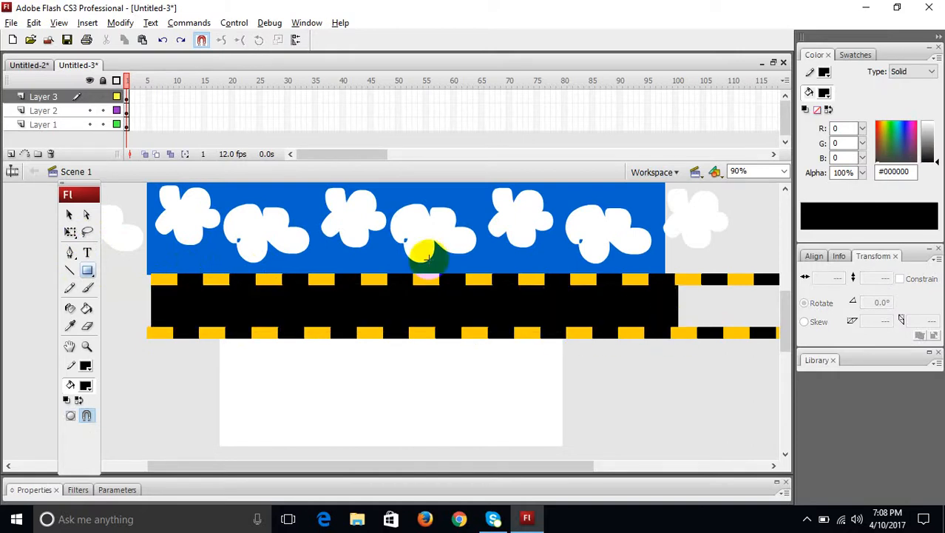
pyautogui.click(63, 99)
pyautogui.moveTo(65, 122); pyautogui.dragTo(51, 118)
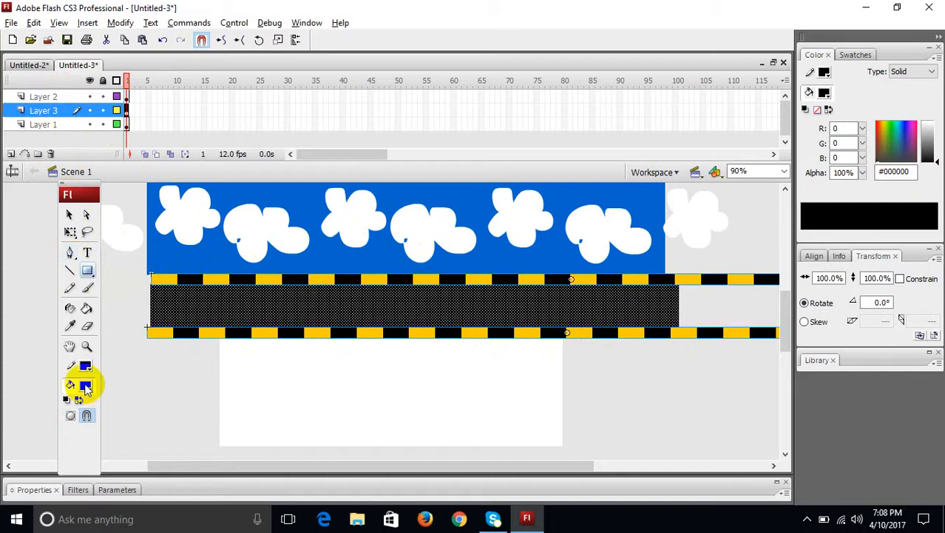
# Change the rectangle's fill to gray #666666, deselect it, and test the movie
pyautogui.click(85, 385)
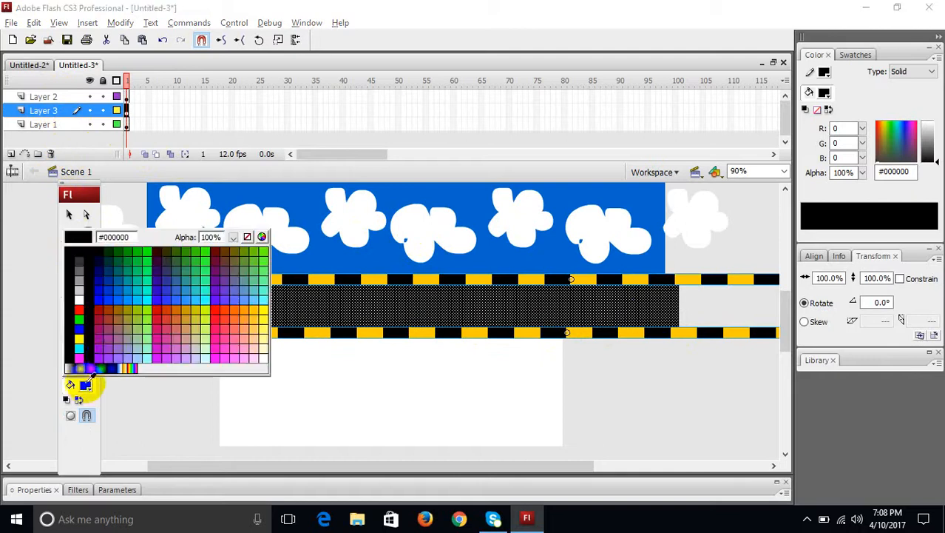
pyautogui.click(79, 272)
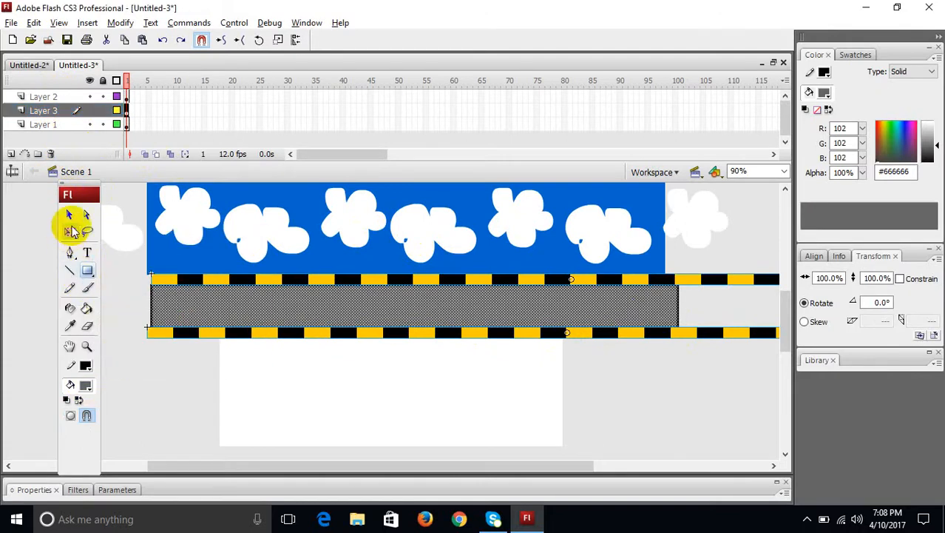
pyautogui.click(69, 215)
pyautogui.click(118, 315)
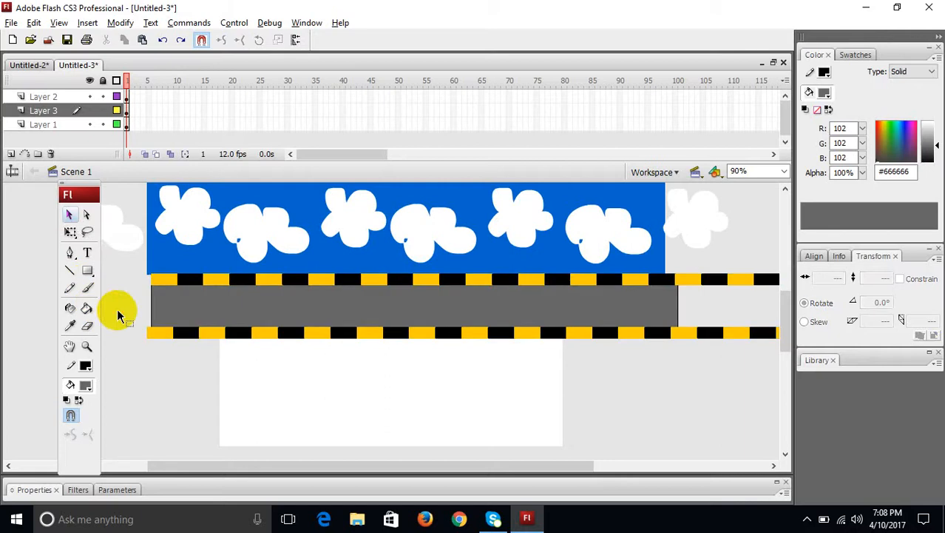
pyautogui.hotkey('ctrl', 'Return')
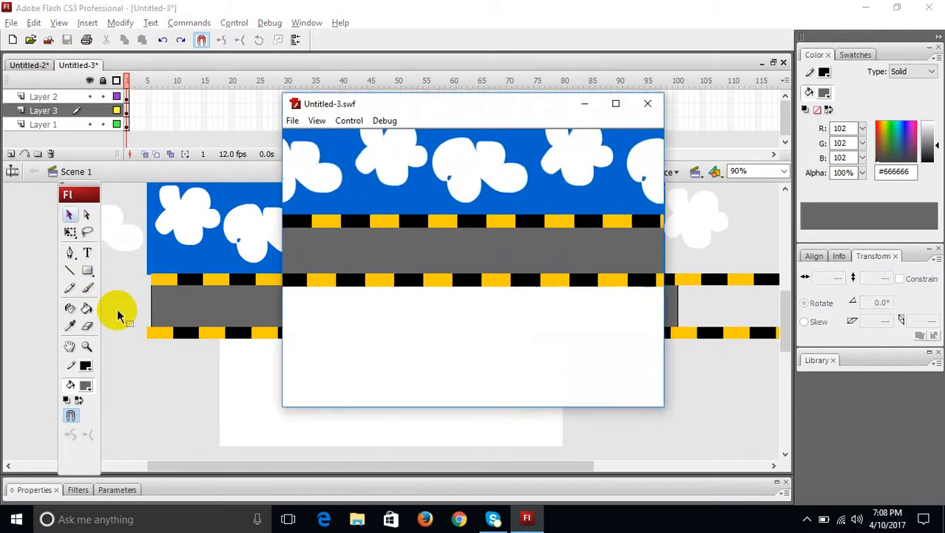
pyautogui.click(647, 105)
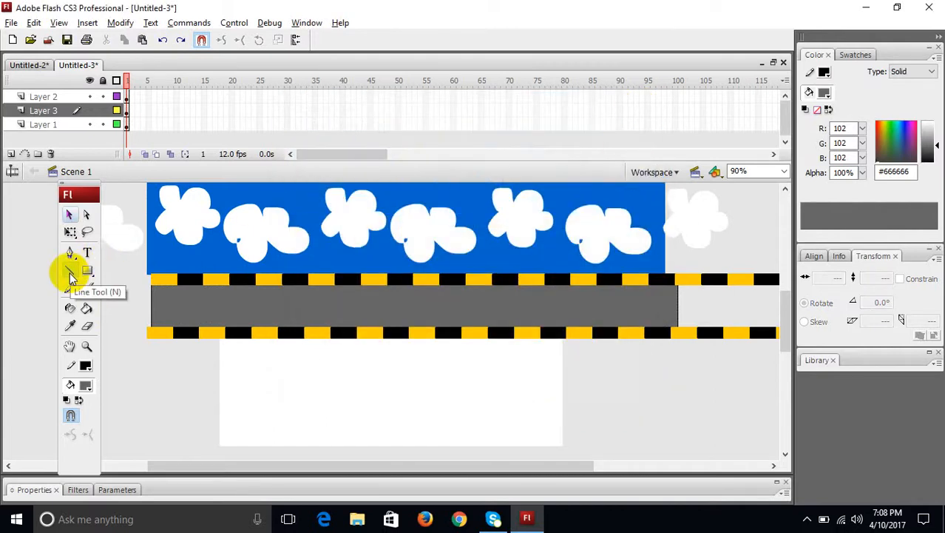
# Add a new layer above Layer 2 and draw a horizontal black line across the middle of the gray rectangle
pyautogui.click(71, 270)
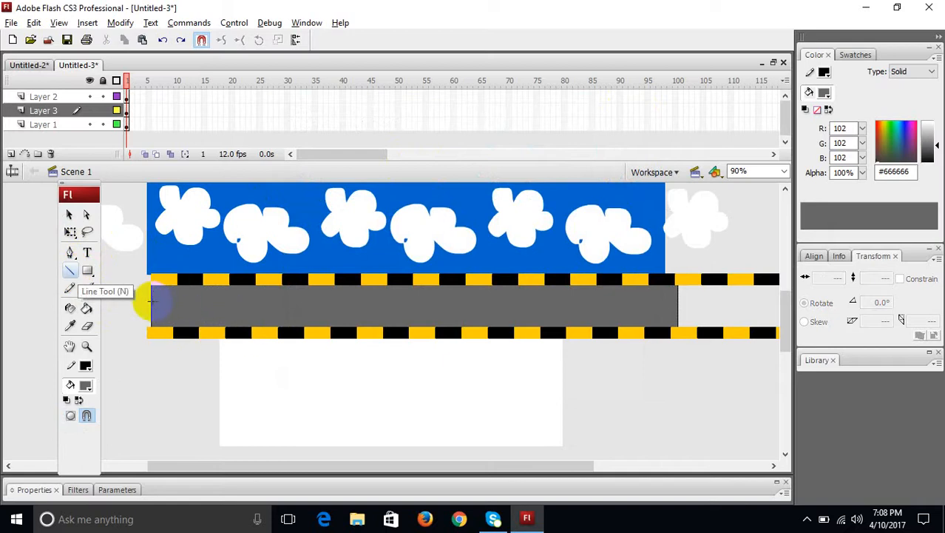
pyautogui.click(11, 154)
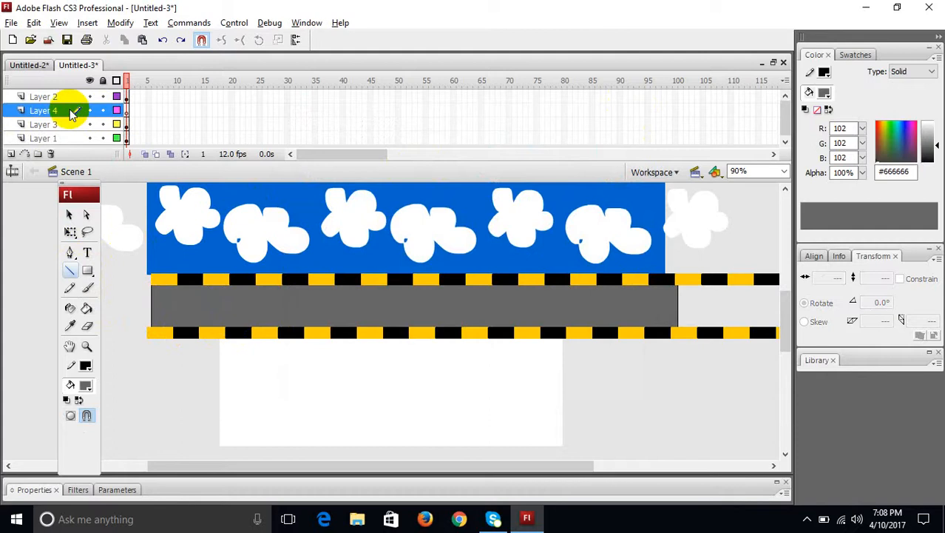
pyautogui.moveTo(64, 113); pyautogui.dragTo(67, 96)
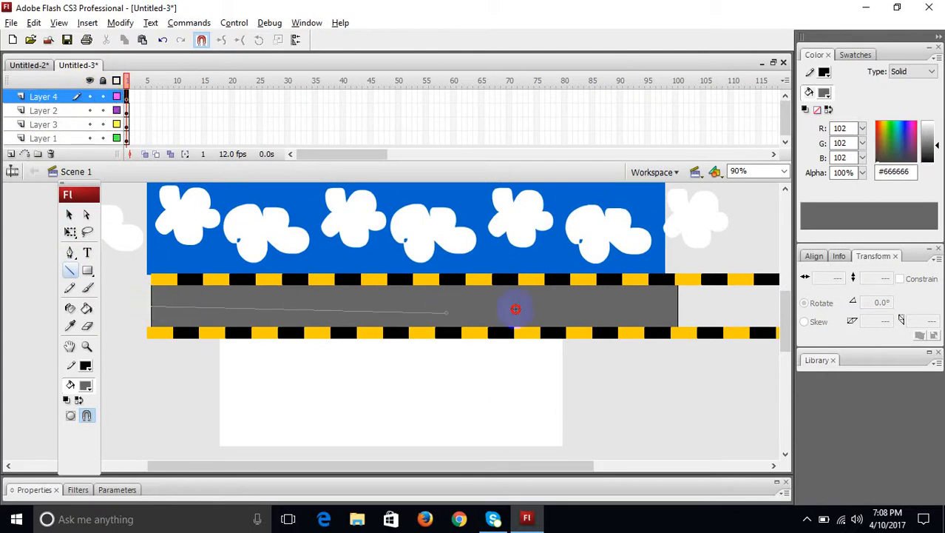
pyautogui.moveTo(600, 304); pyautogui.dragTo(678, 306)
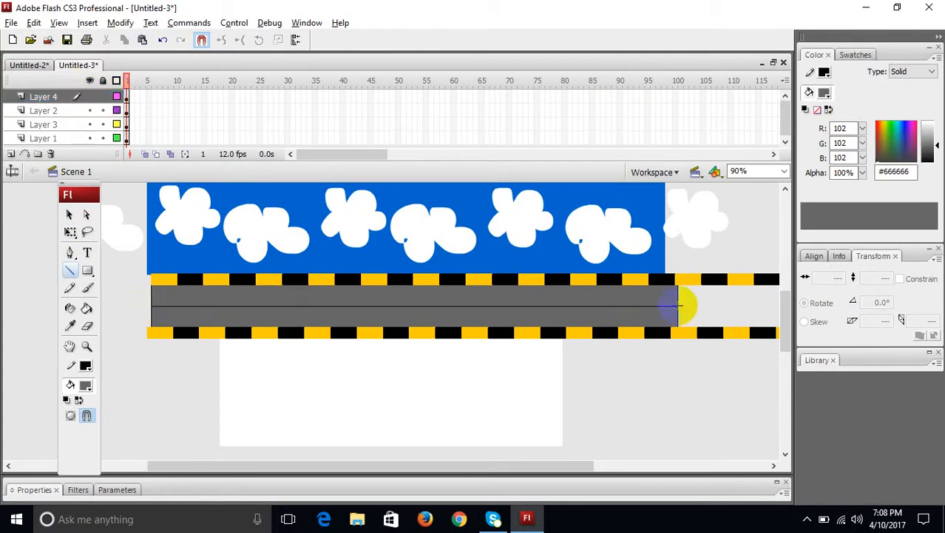
# Lock every layer except Layer 4, which holds the road's center line
pyautogui.click(68, 215)
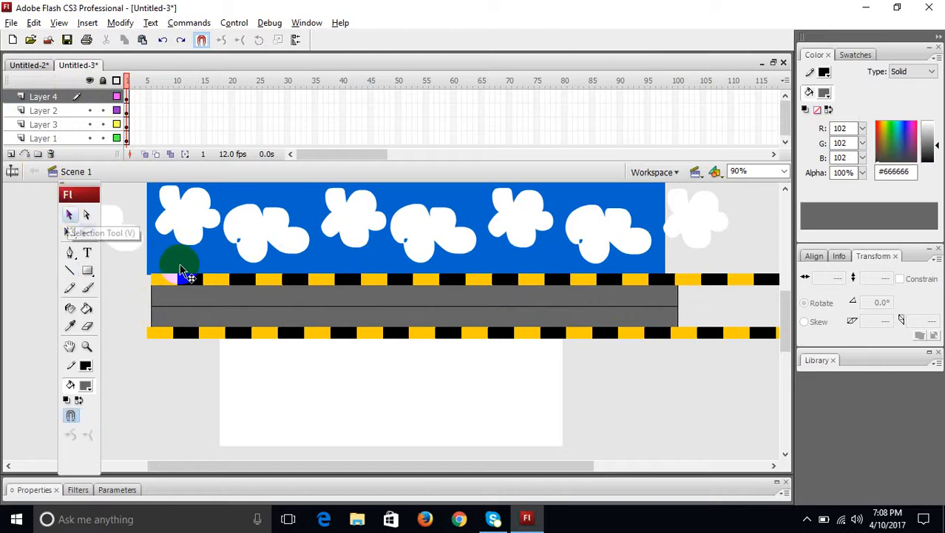
pyautogui.click(229, 311)
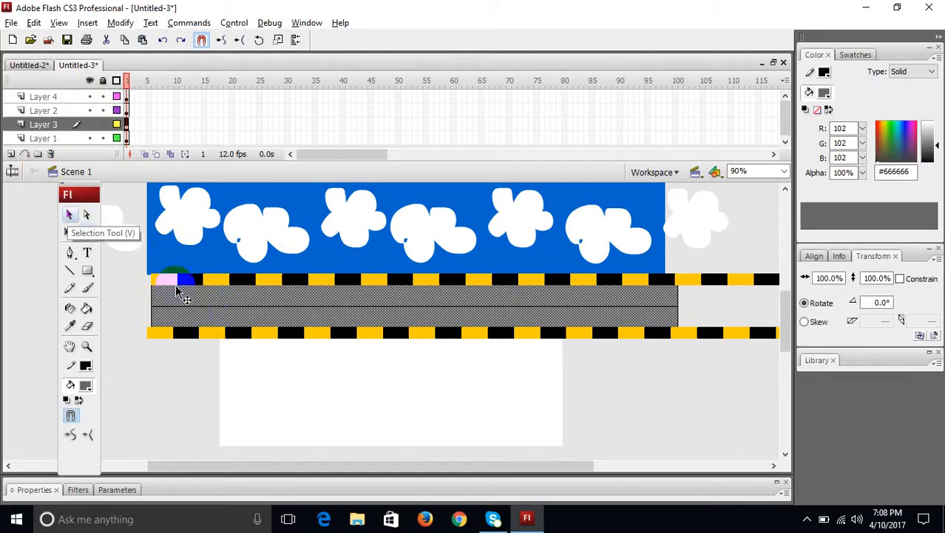
pyautogui.click(121, 96)
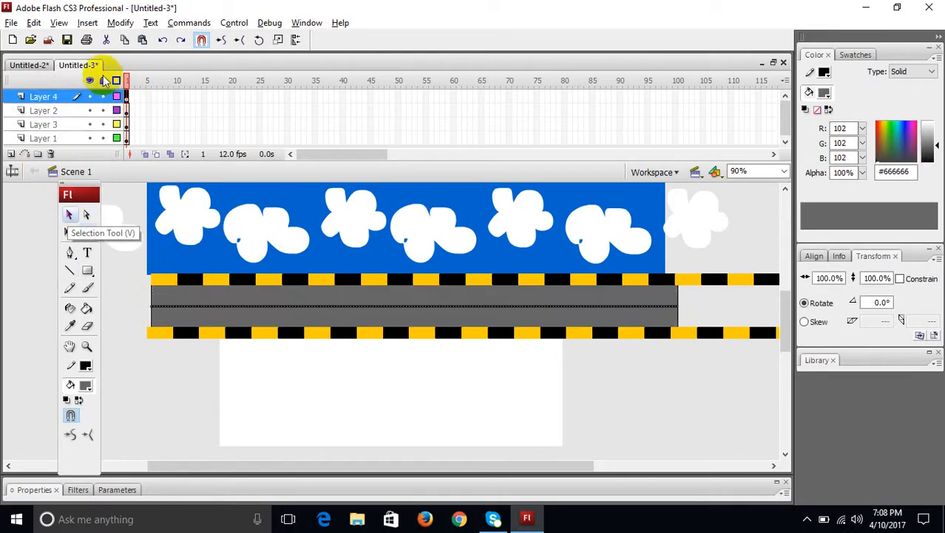
pyautogui.click(103, 81)
pyautogui.click(104, 97)
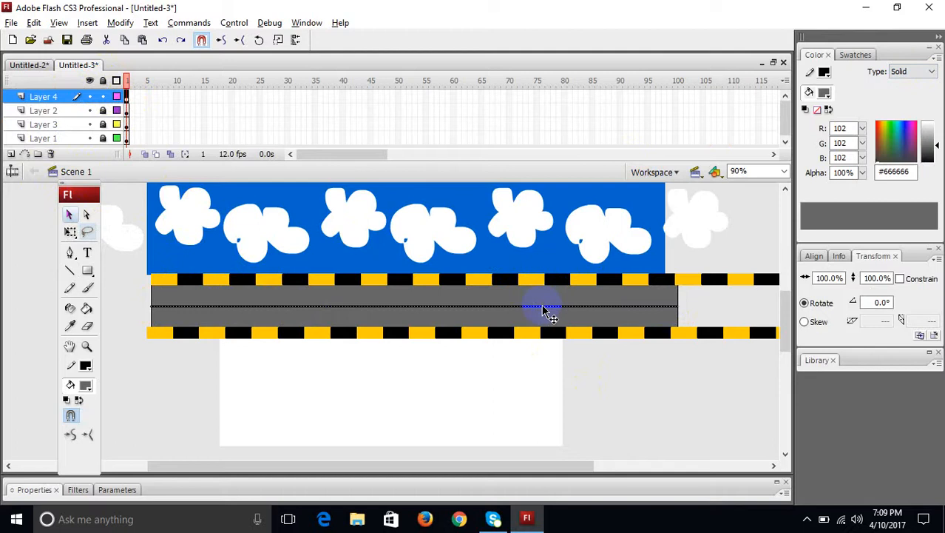
# Change the center line's stroke style from solid to dashed and deselect it
pyautogui.click(472, 491)
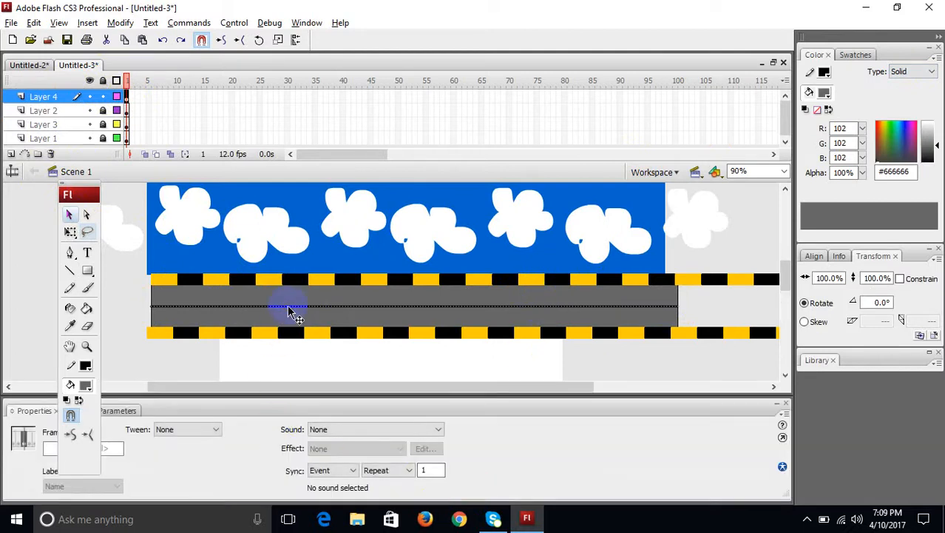
pyautogui.click(288, 307)
pyautogui.click(266, 431)
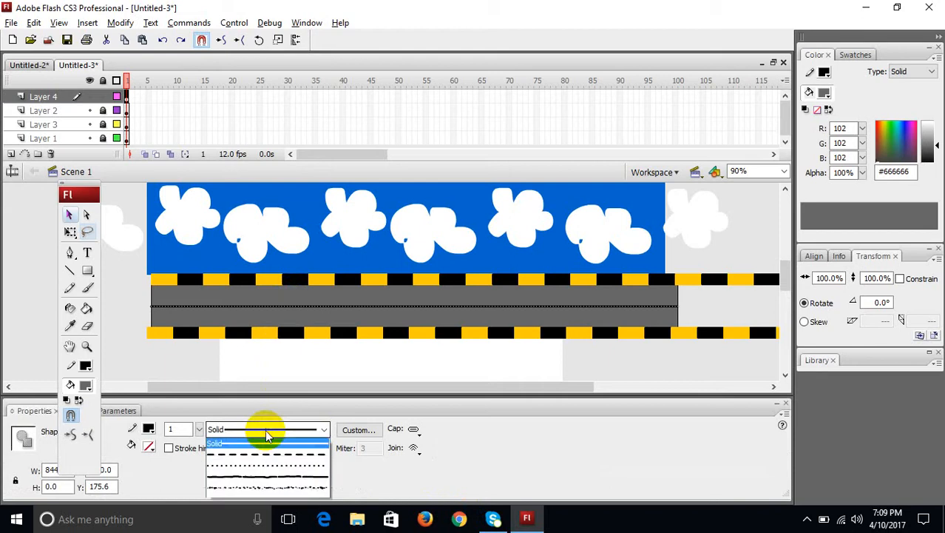
pyautogui.click(267, 464)
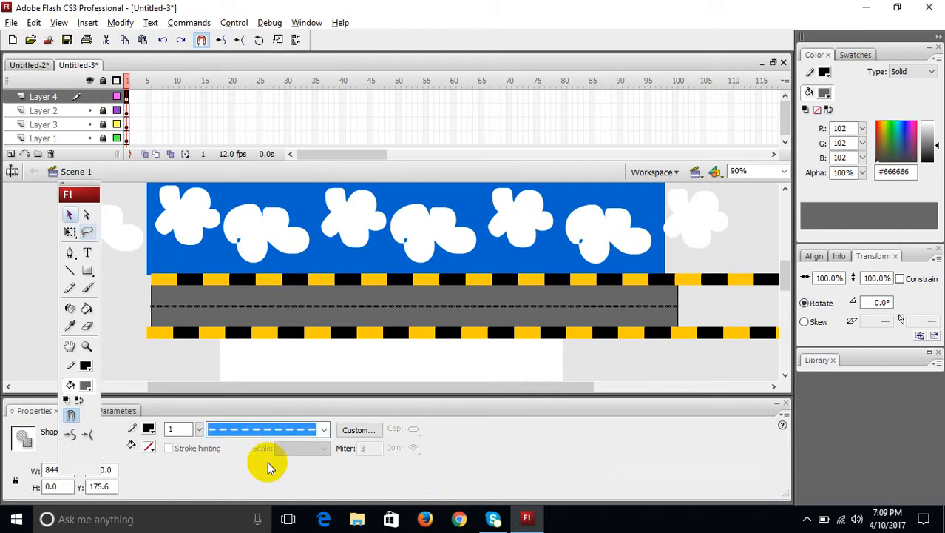
pyautogui.click(129, 327)
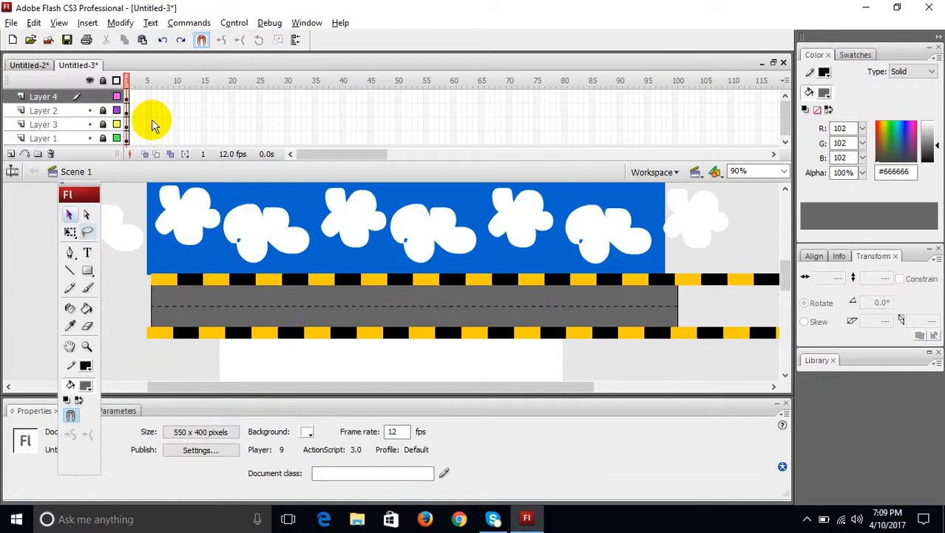
# Convert the dashed center line on Layer 4 to a movie clip symbol and open the symbol for editing
pyautogui.click(127, 97)
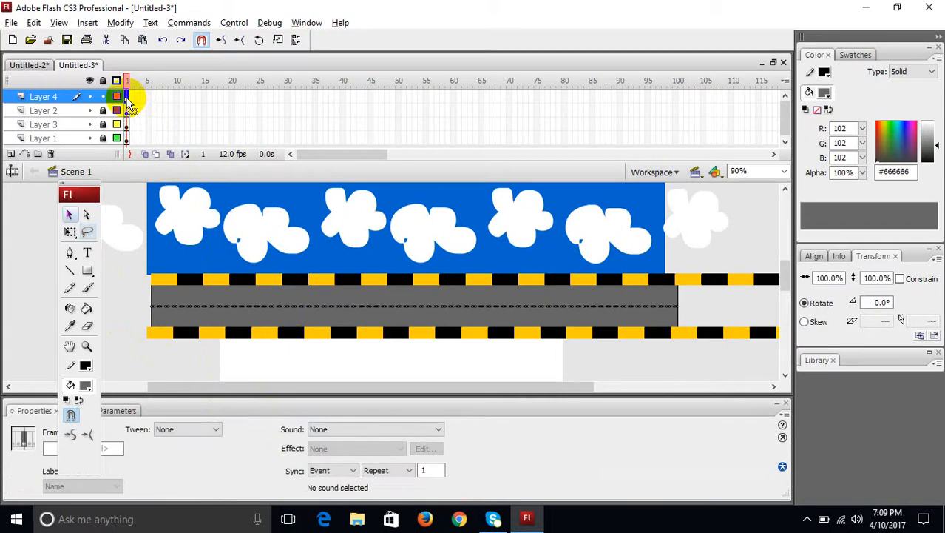
pyautogui.press('F8')
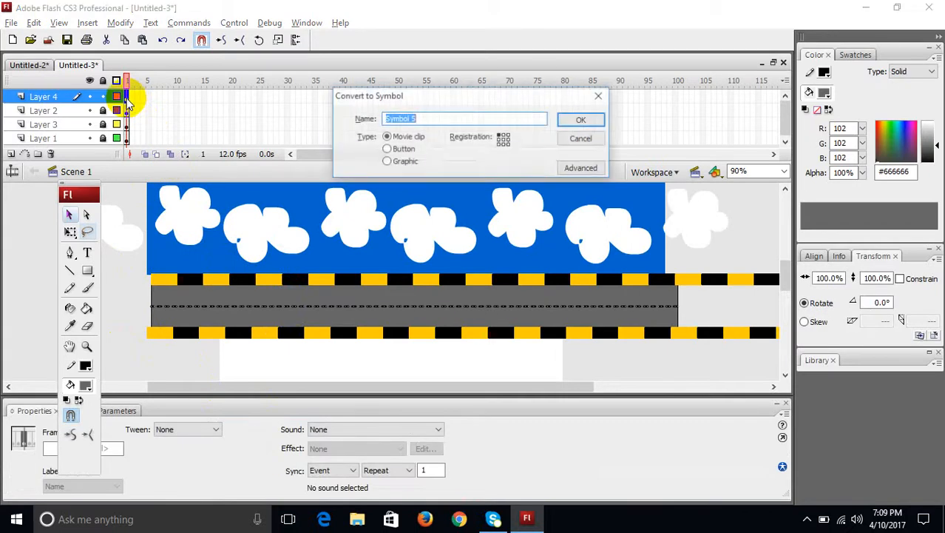
pyautogui.press('Return')
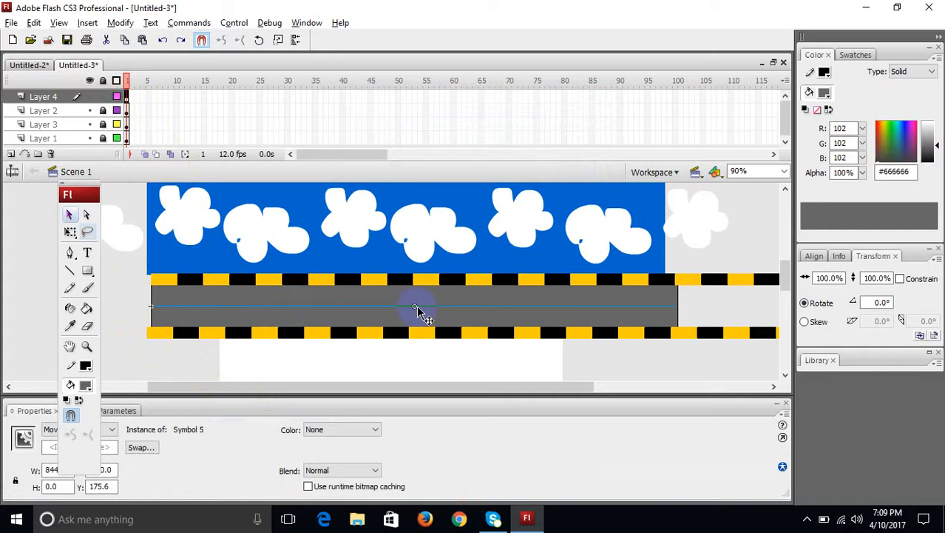
pyautogui.doubleClick(416, 307)
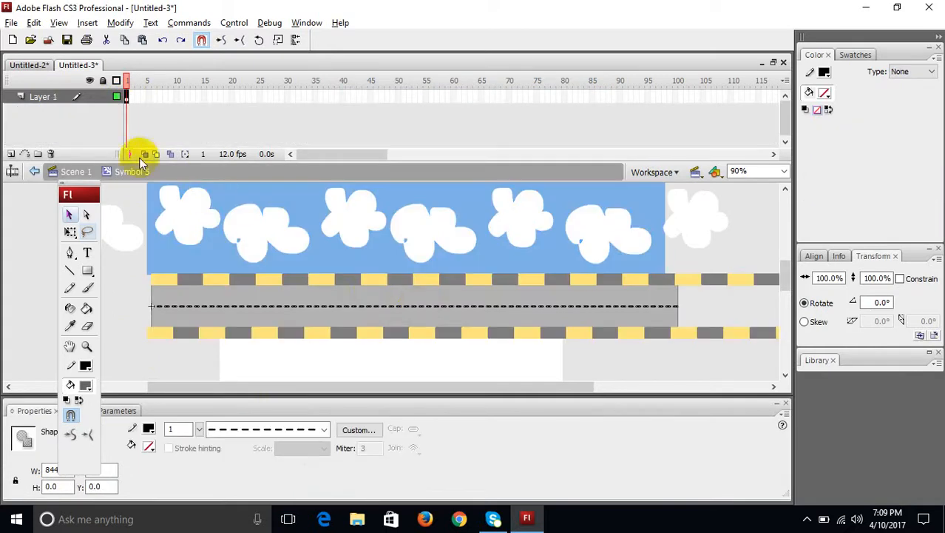
# Add a keyframe at frame 2 inside the symbol, nudge the dashed line slightly left there, and scrub both frames
pyautogui.click(127, 97)
pyautogui.click(139, 96)
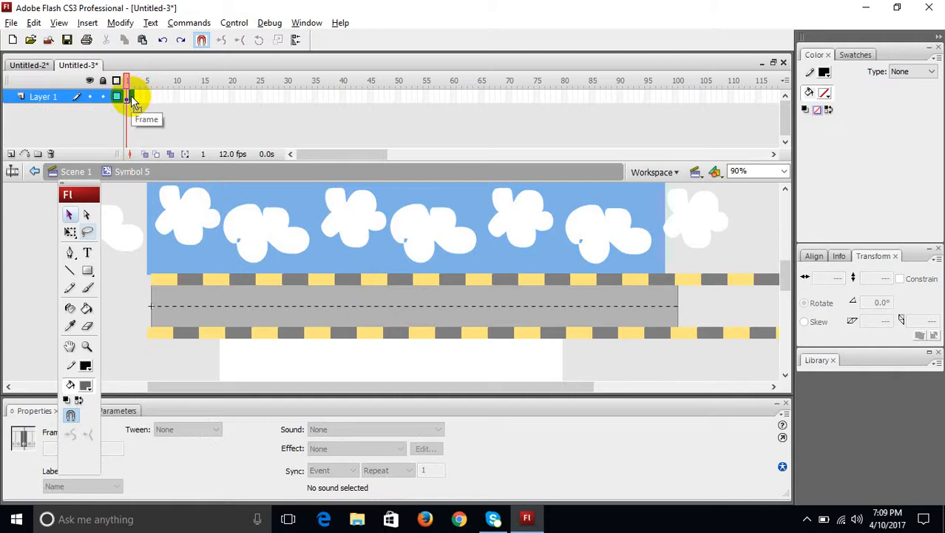
pyautogui.click(131, 97)
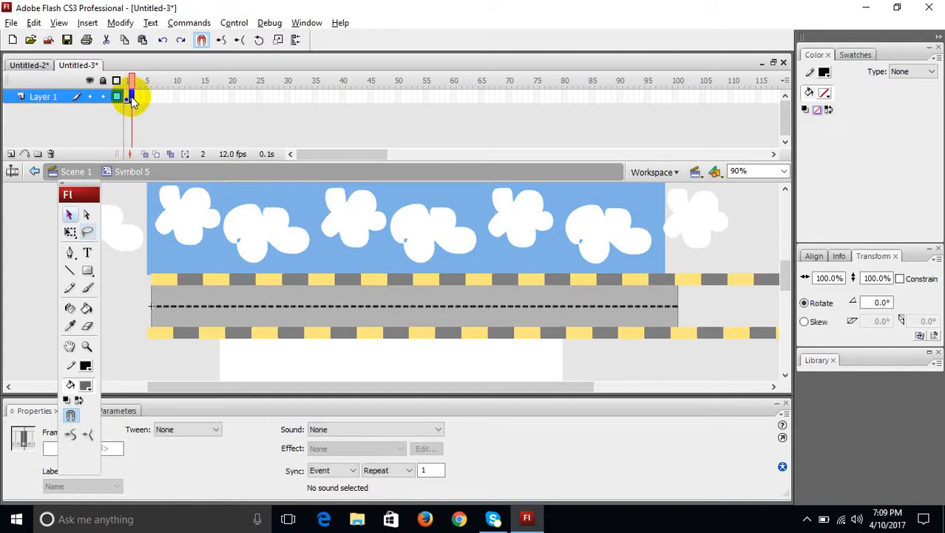
pyautogui.click(132, 99)
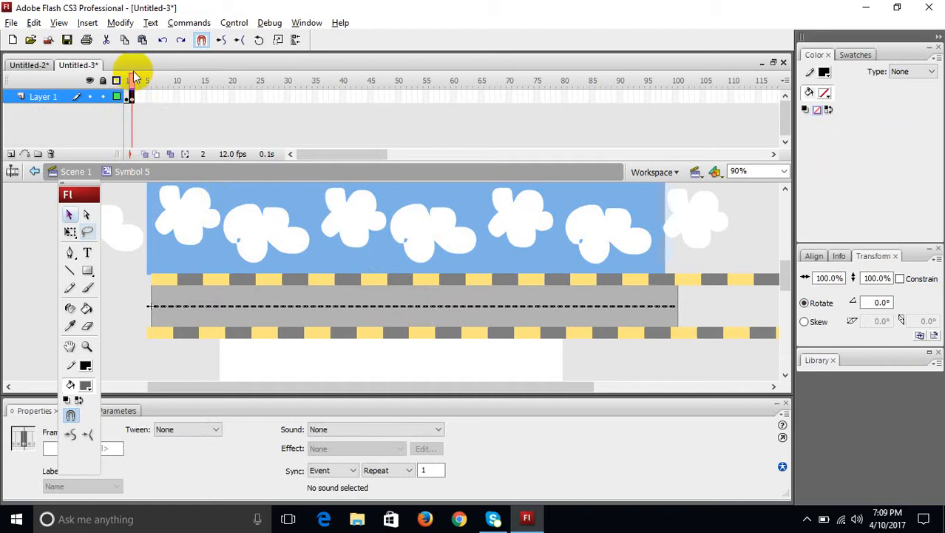
pyautogui.moveTo(128, 81)
pyautogui.mouseDown()
pyautogui.moveTo(106, 79)
pyautogui.moveTo(131, 81)
pyautogui.mouseUp()
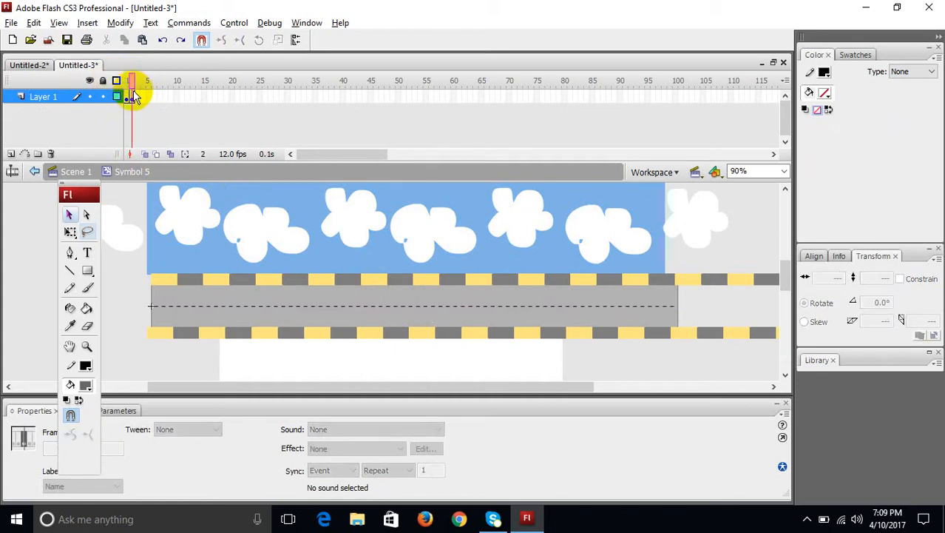
pyautogui.click(133, 96)
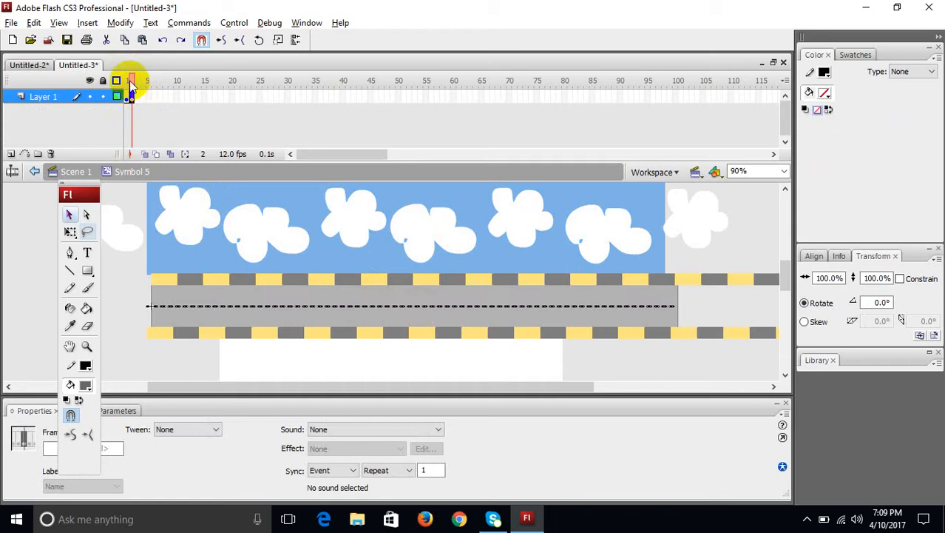
pyautogui.moveTo(128, 83)
pyautogui.mouseDown()
pyautogui.moveTo(148, 82)
pyautogui.moveTo(122, 80)
pyautogui.moveTo(132, 82)
pyautogui.mouseUp()
# Return to Scene 1 and test the movie with the animated center line, closing the preview
pyautogui.click(85, 171)
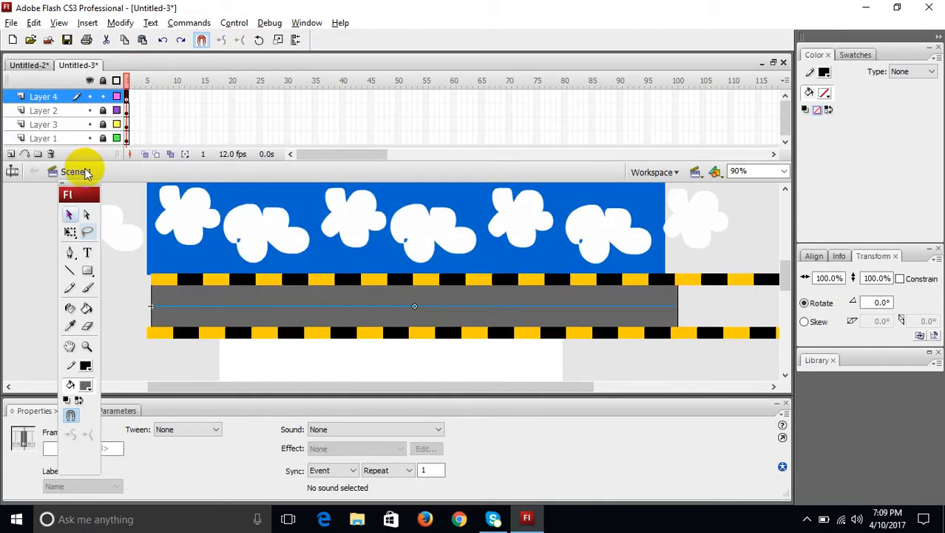
pyautogui.hotkey('ctrl', 'Return')
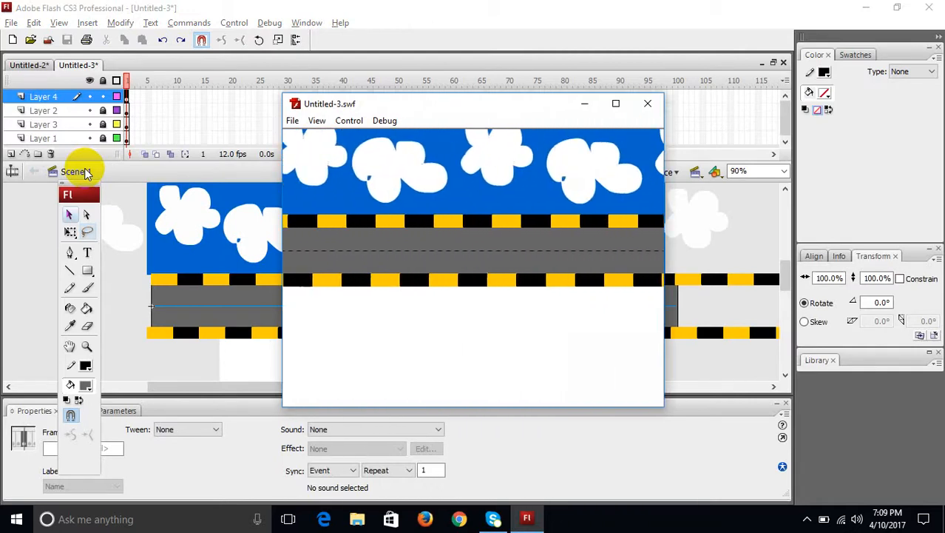
pyautogui.click(647, 103)
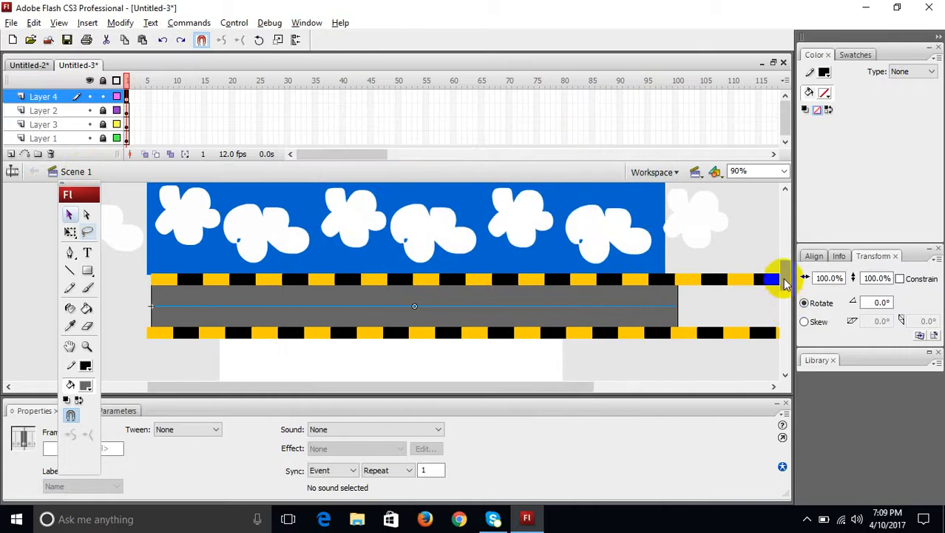
# Set both the stroke color and the fill color to green #66CC00
pyautogui.scroll(-2, 786, 296)
pyautogui.click(786, 296)
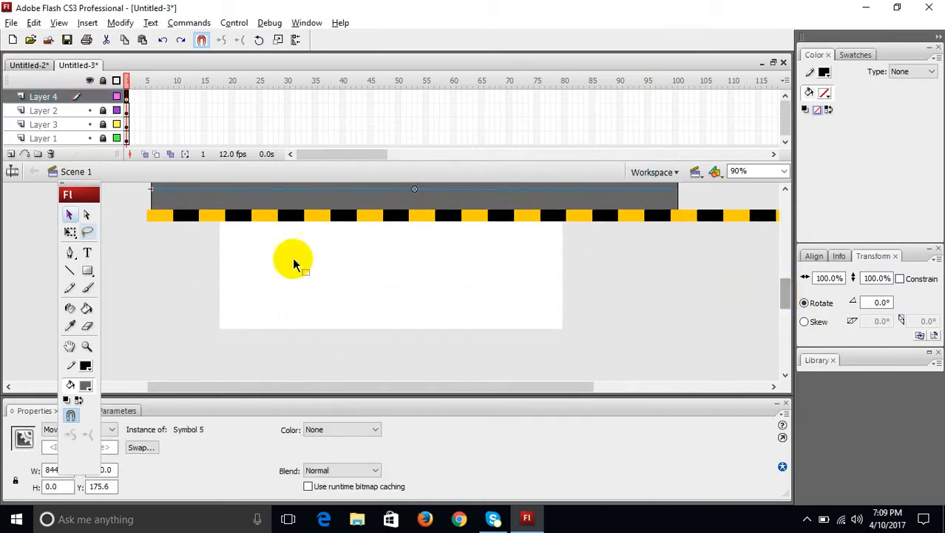
pyautogui.click(86, 366)
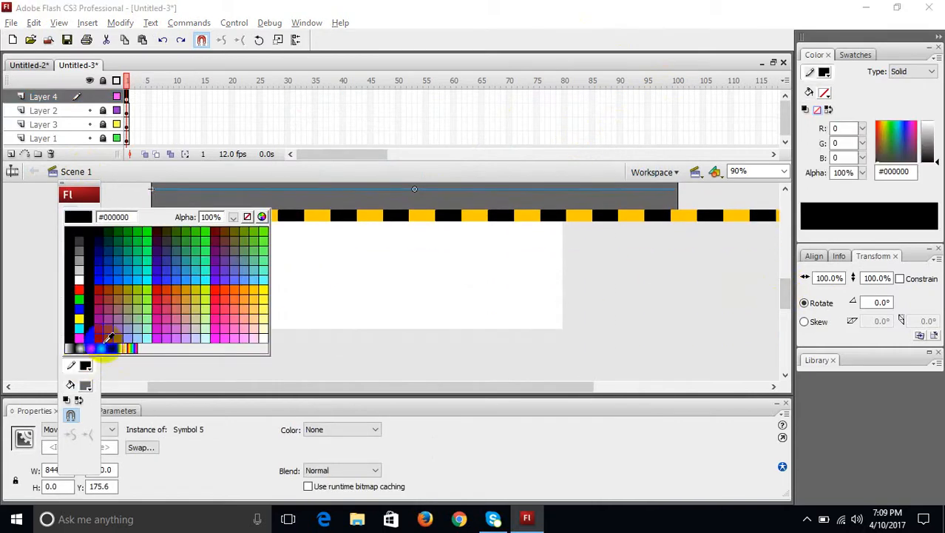
pyautogui.click(249, 235)
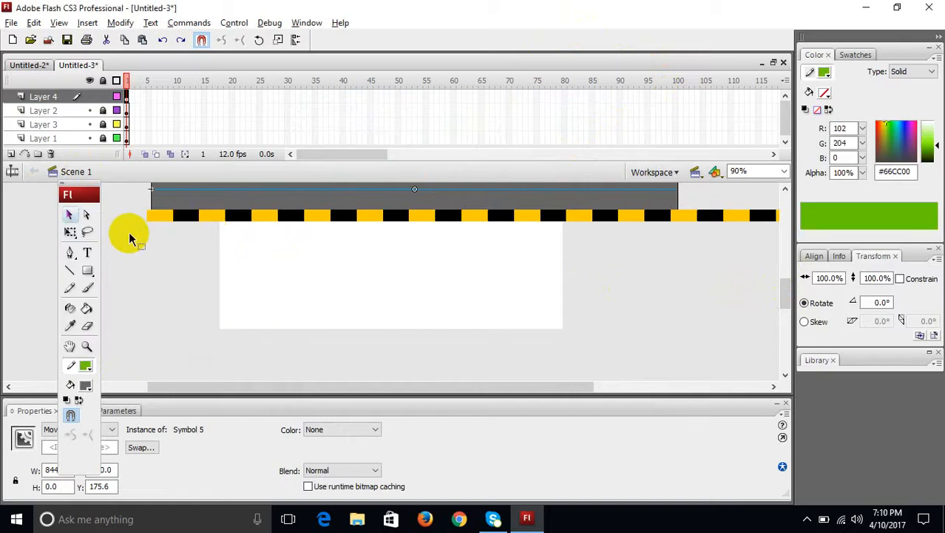
pyautogui.click(86, 386)
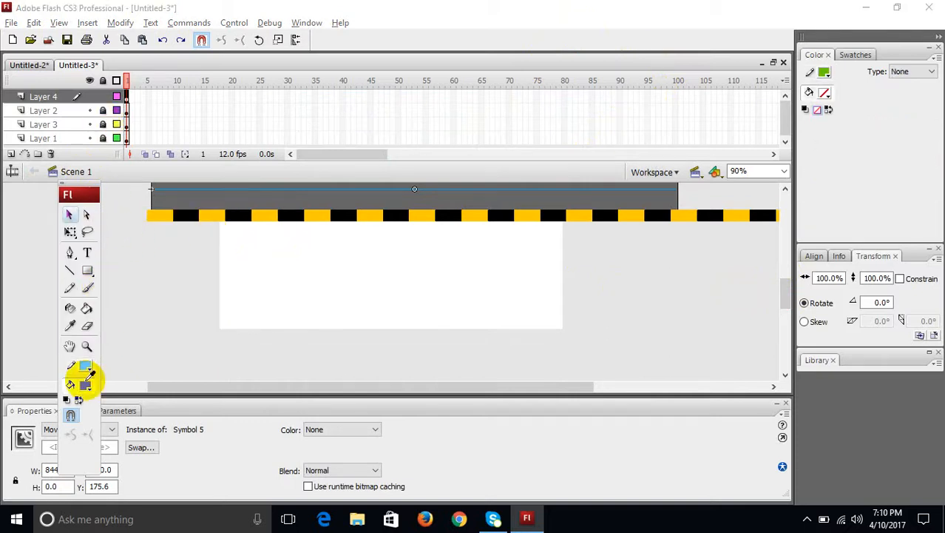
pyautogui.click(252, 247)
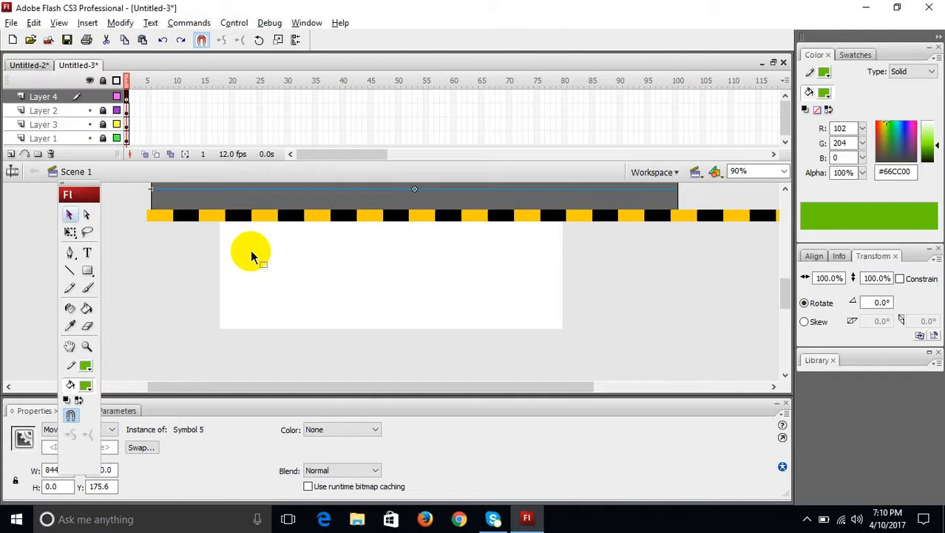
# Add a new layer above Layer 4 and draw a green rectangle below the lower striped band, covering the rest of the stage
pyautogui.click(11, 154)
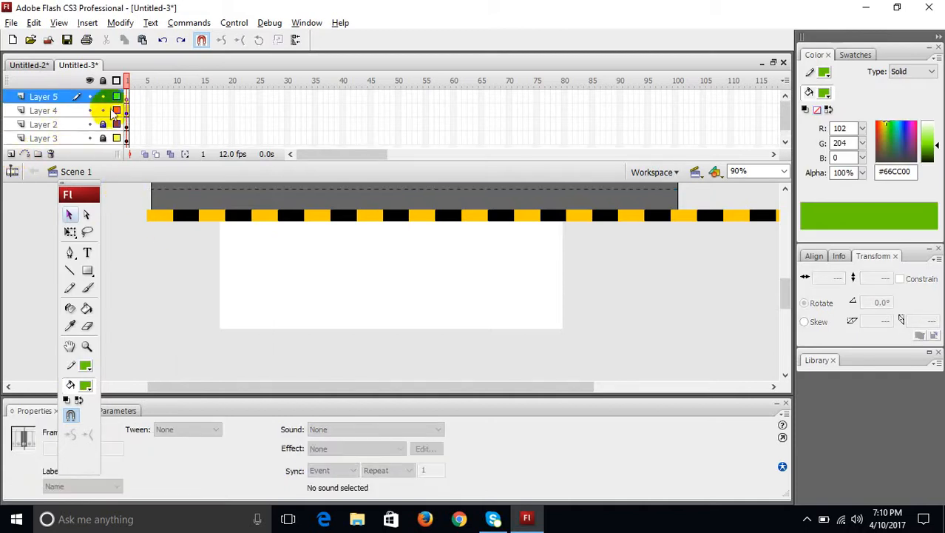
pyautogui.click(87, 270)
pyautogui.moveTo(148, 218); pyautogui.dragTo(702, 374)
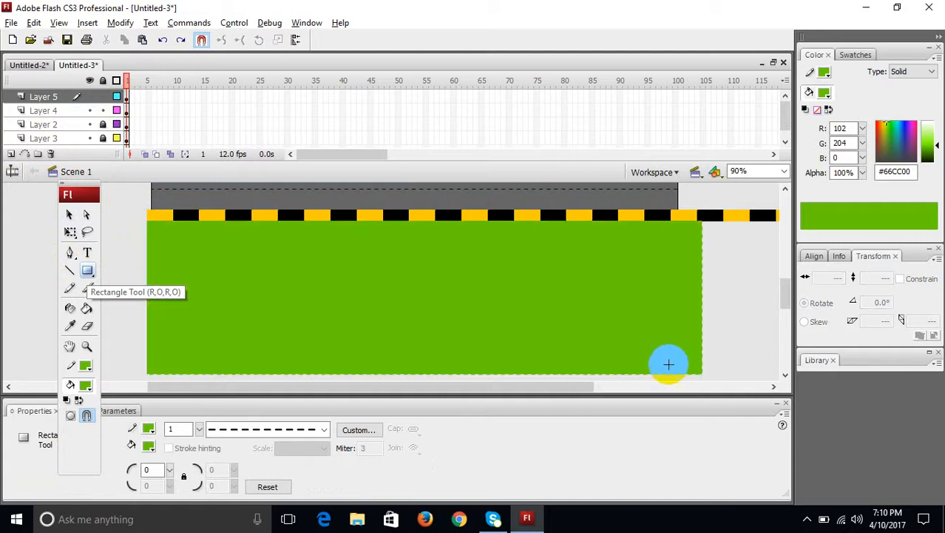
pyautogui.click(71, 214)
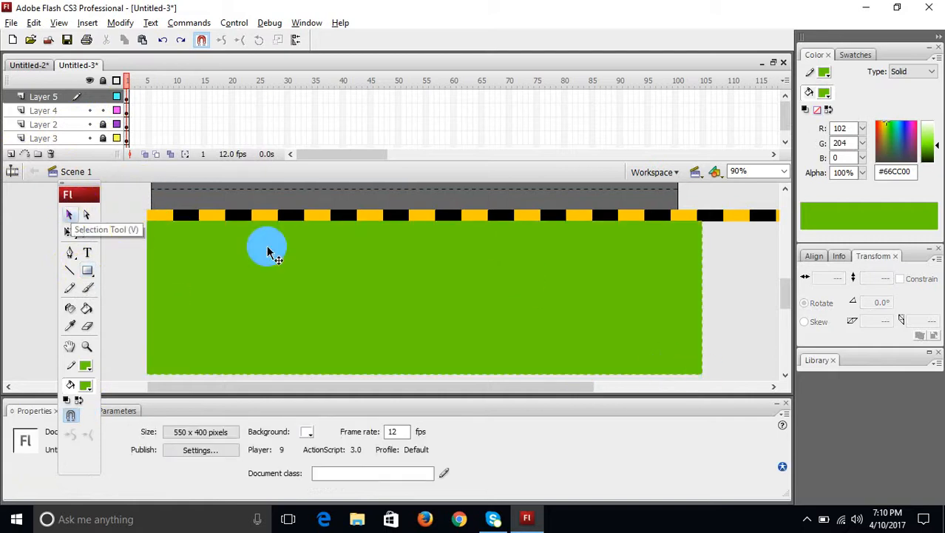
# Move Layer 5 below Layer 1, keeping all other layers locked, and test the movie
pyautogui.moveTo(65, 95); pyautogui.dragTo(74, 146)
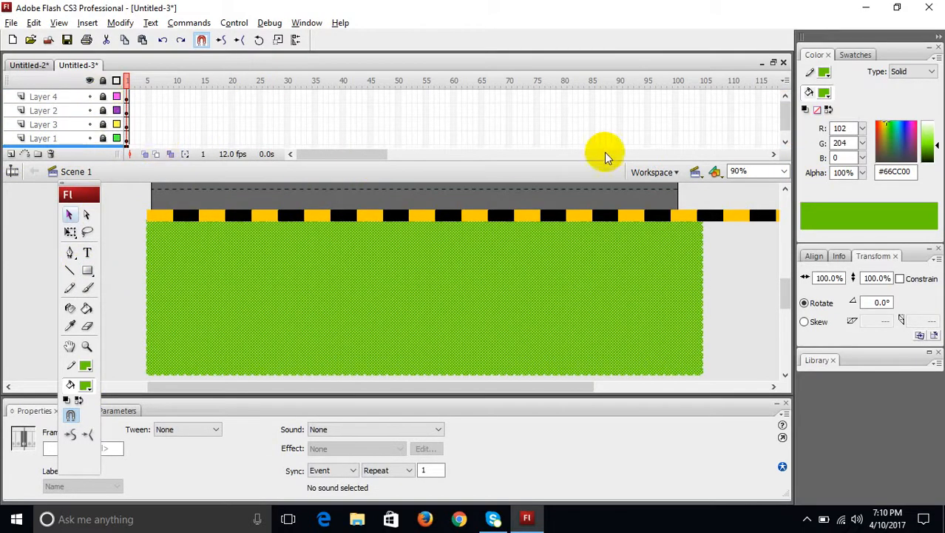
pyautogui.moveTo(786, 121); pyautogui.dragTo(786, 137)
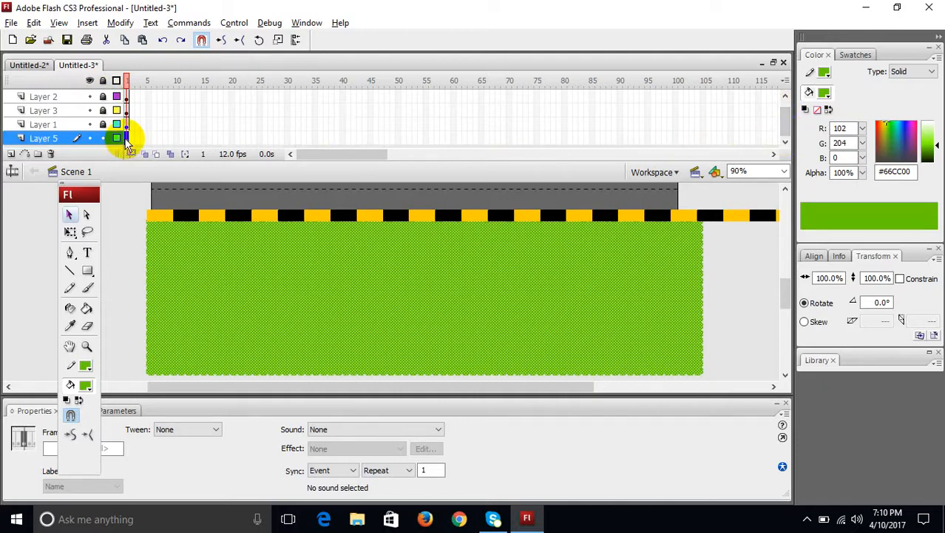
pyautogui.click(128, 257)
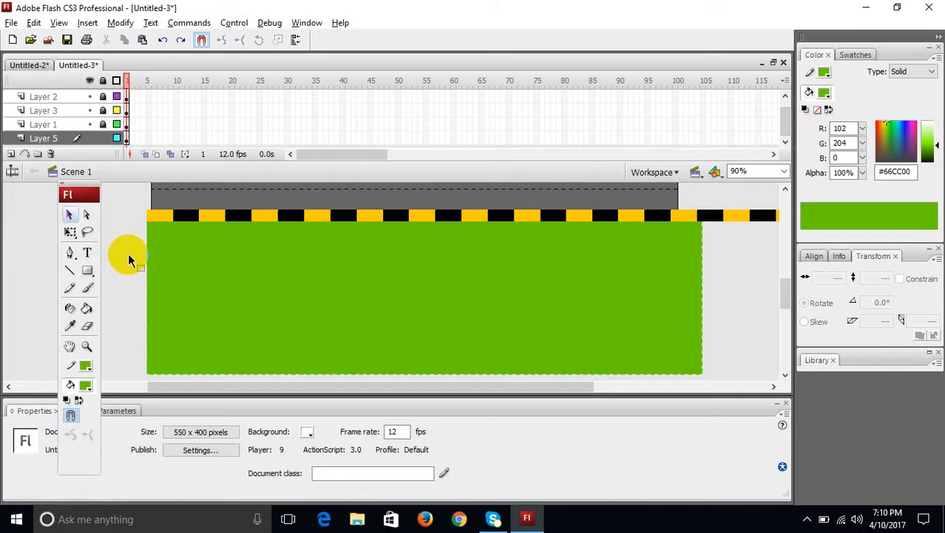
pyautogui.hotkey('ctrl', 'Return')
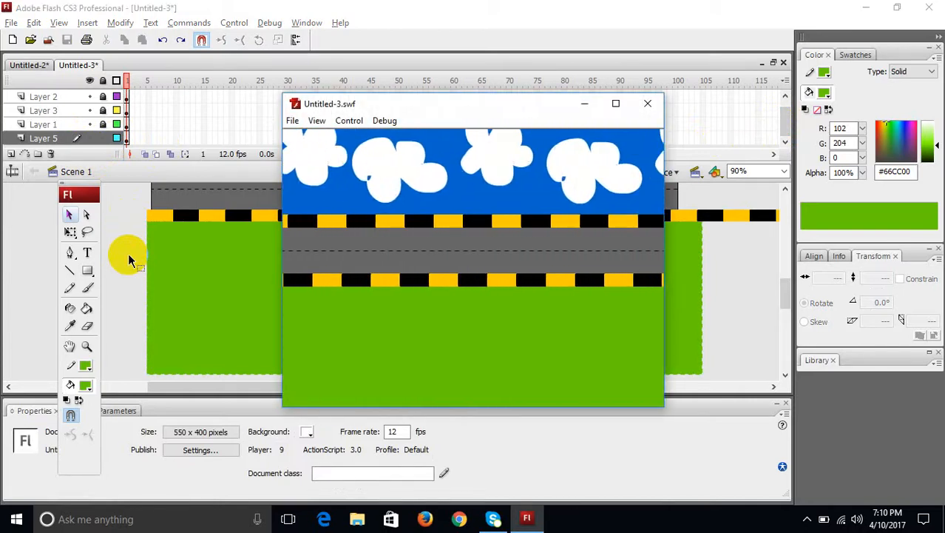
pyautogui.click(647, 103)
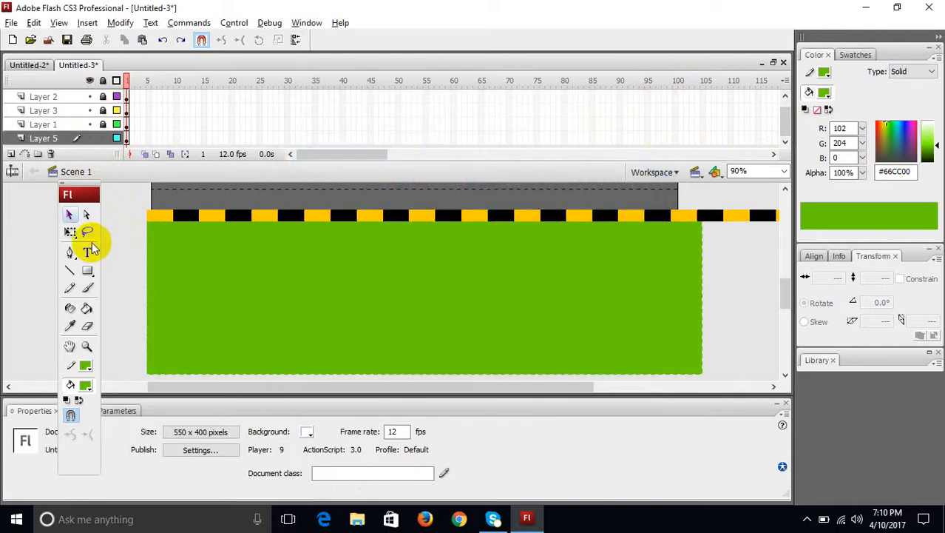
# Add a new layer above Layer 5 and draw a tree trunk outline with the Pencil tool in dark red #660000 on the green ground
pyautogui.click(11, 154)
pyautogui.click(127, 141)
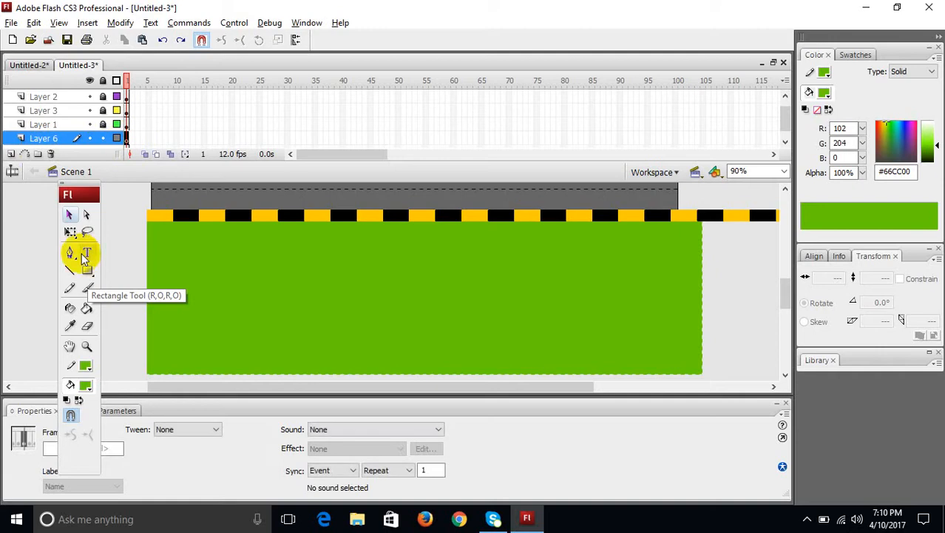
pyautogui.click(71, 290)
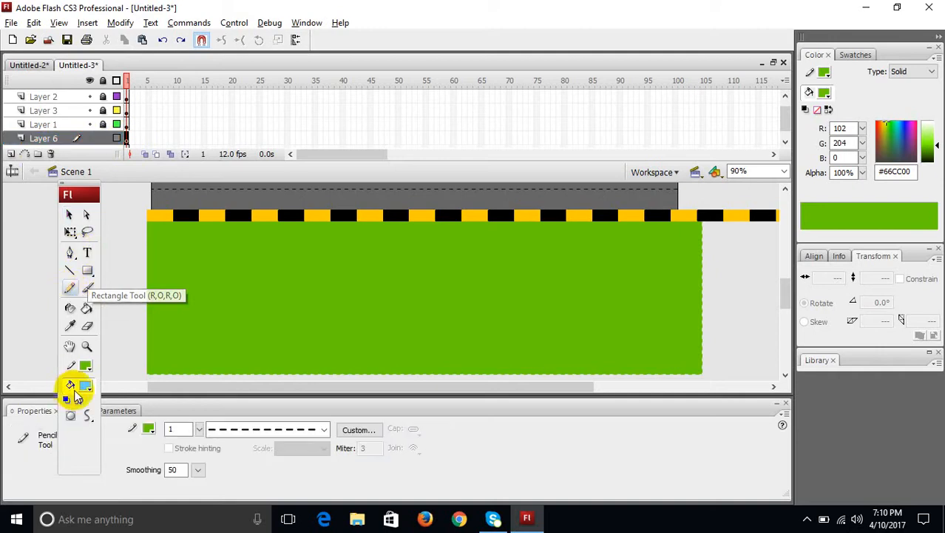
pyautogui.click(87, 364)
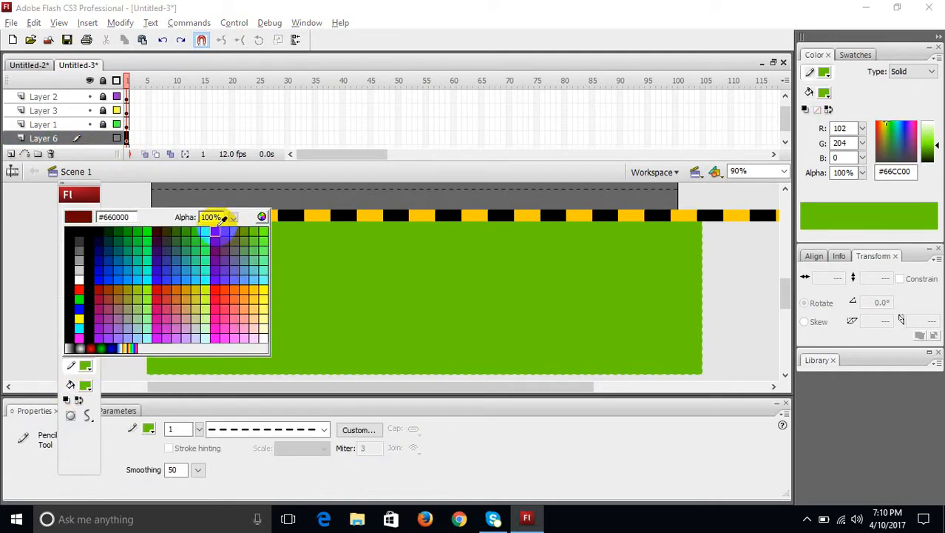
pyautogui.click(217, 224)
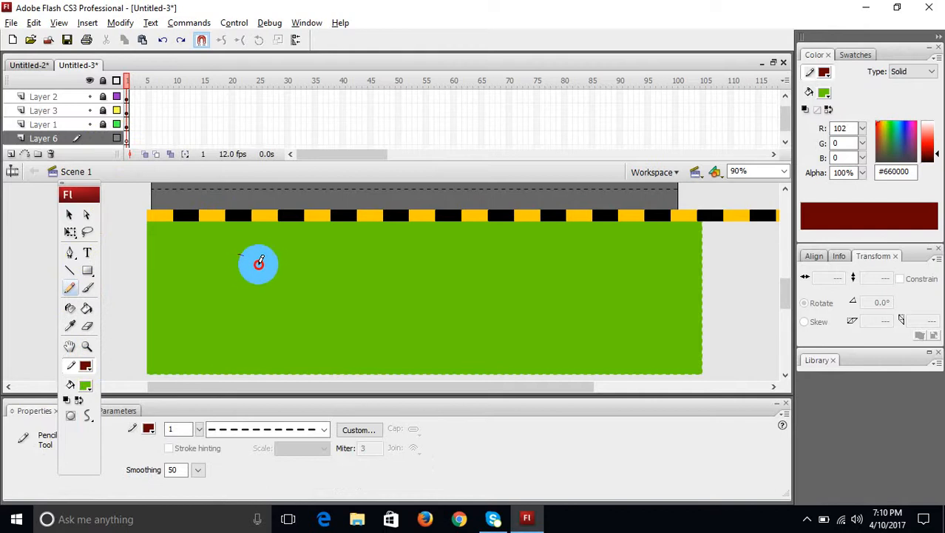
pyautogui.moveTo(258, 262)
pyautogui.mouseDown()
pyautogui.moveTo(251, 310)
pyautogui.moveTo(272, 315)
pyautogui.moveTo(275, 279)
pyautogui.moveTo(295, 309)
pyautogui.moveTo(312, 307)
pyautogui.moveTo(282, 258)
pyautogui.moveTo(290, 239)
pyautogui.moveTo(276, 231)
pyautogui.moveTo(266, 249)
pyautogui.moveTo(244, 232)
pyautogui.mouseUp()
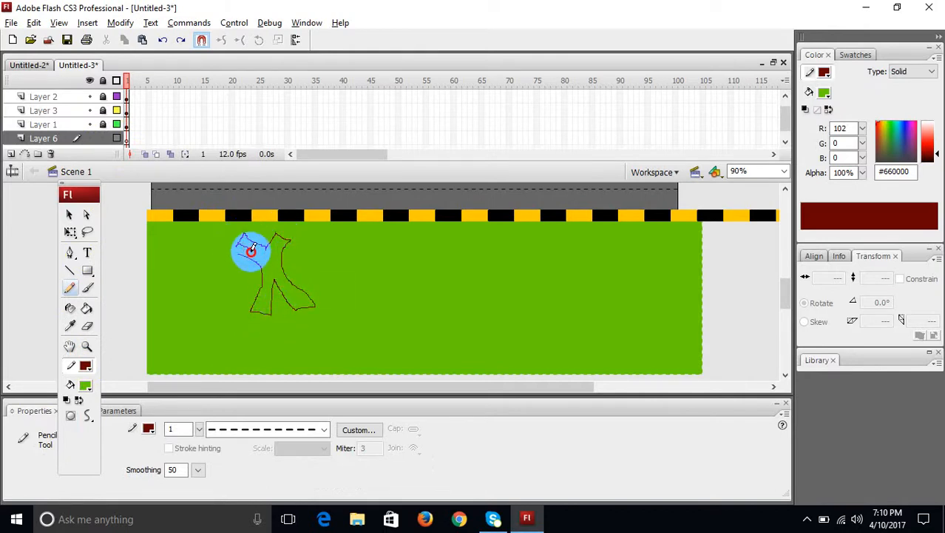
pyautogui.moveTo(240, 250); pyautogui.dragTo(236, 251)
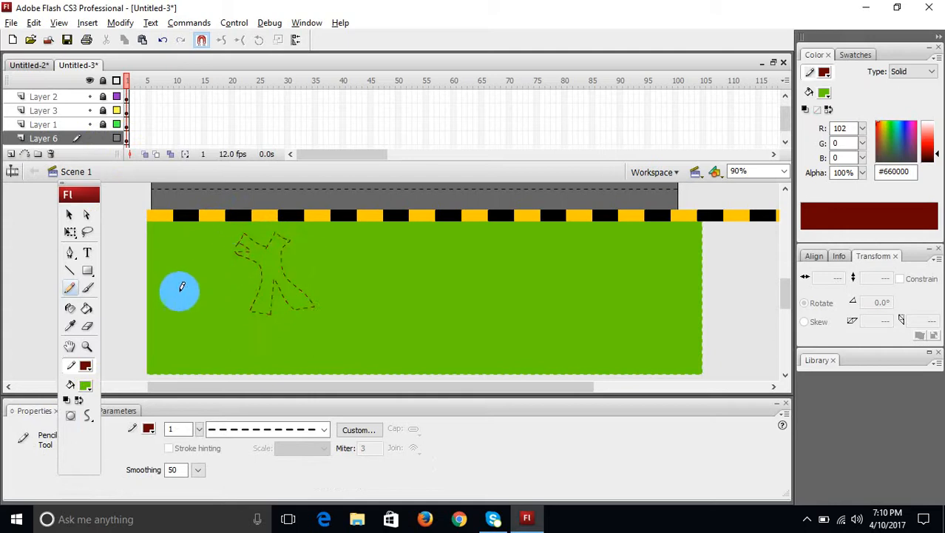
# Select the whole trunk outline and change its stroke style to Solid
pyautogui.click(70, 215)
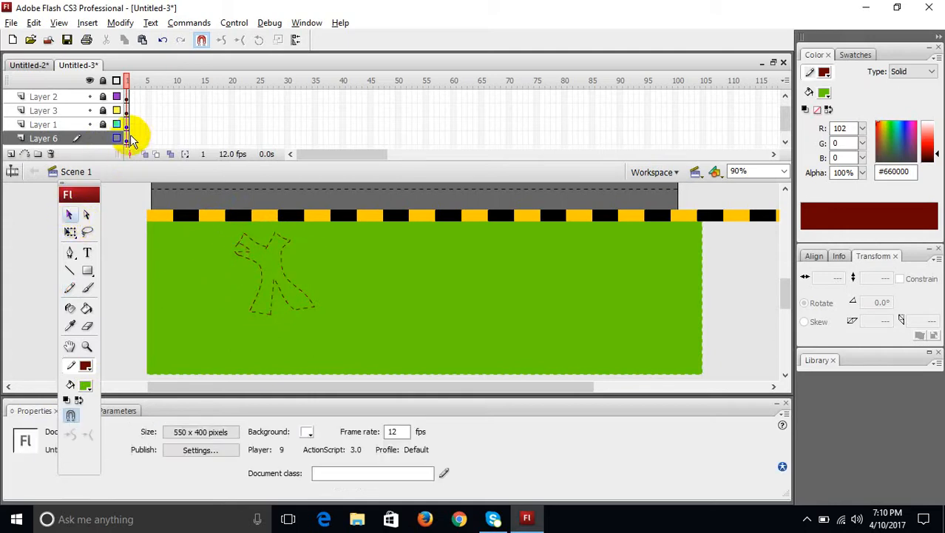
pyautogui.click(127, 141)
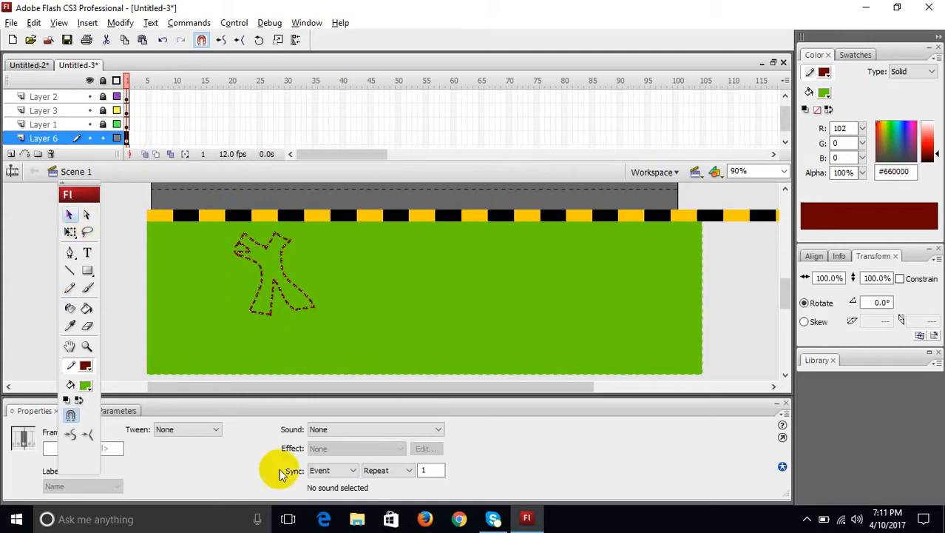
pyautogui.click(273, 301)
pyautogui.click(264, 429)
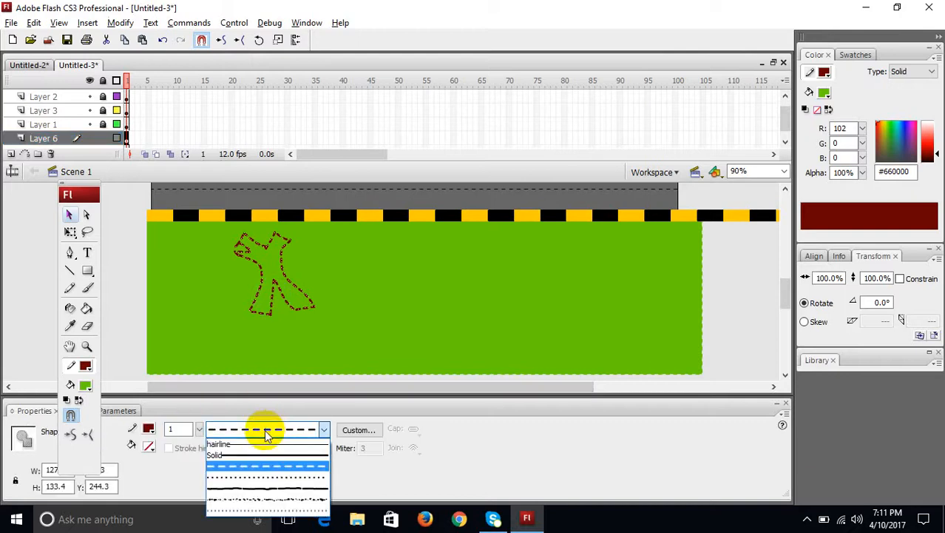
pyautogui.click(258, 456)
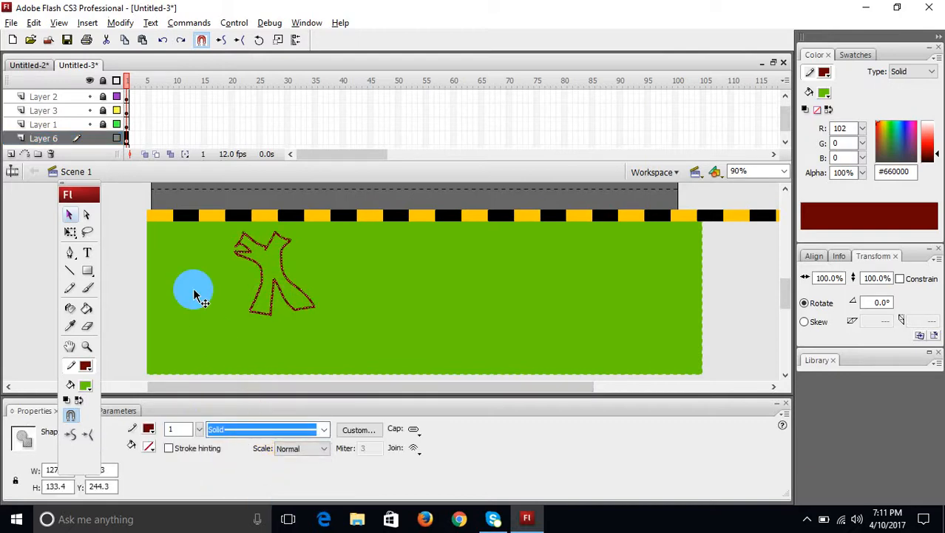
# Set the fill color to #660000 and fill the trunk outline with the Paint Bucket tool
pyautogui.click(85, 385)
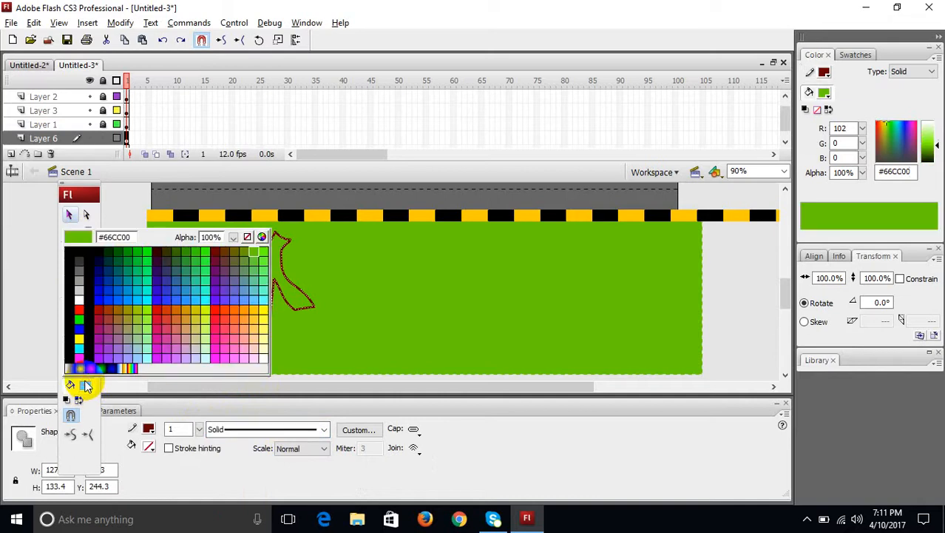
pyautogui.click(215, 253)
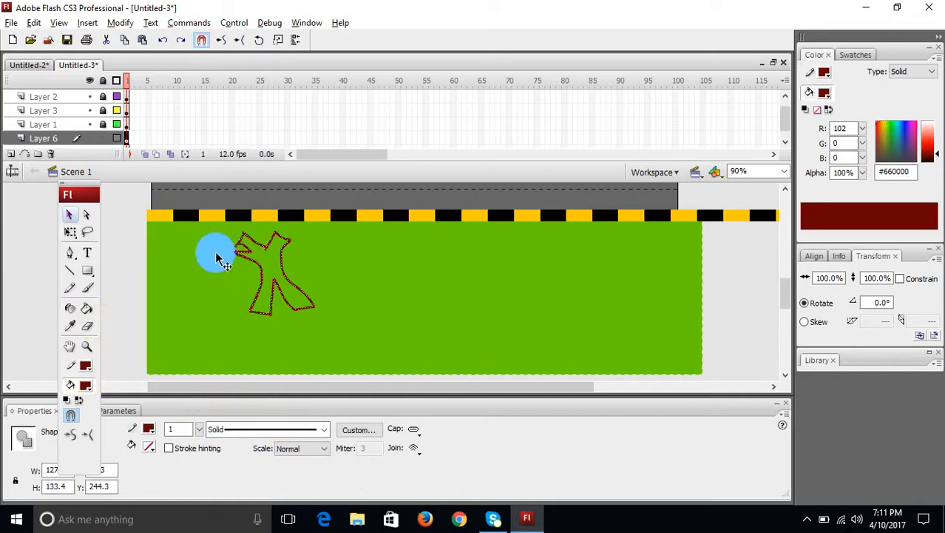
pyautogui.click(87, 310)
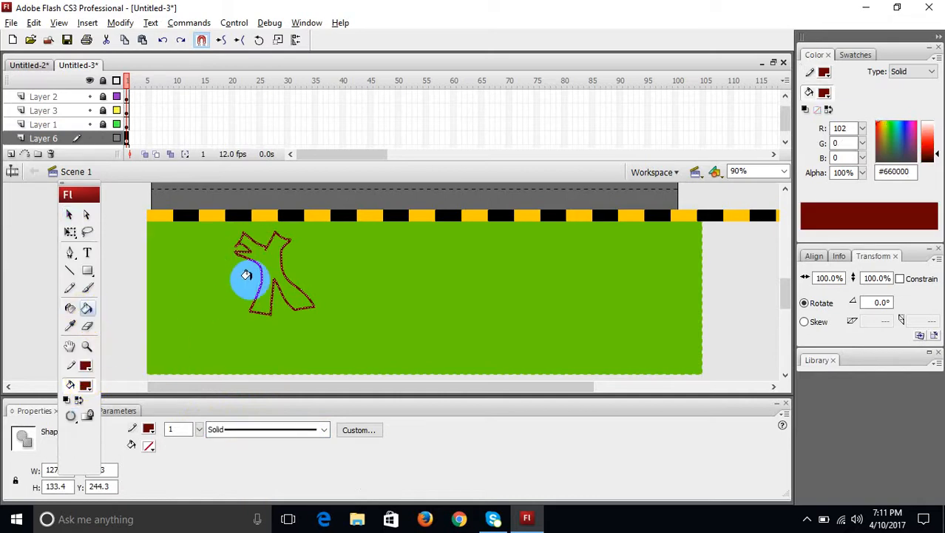
pyautogui.click(260, 262)
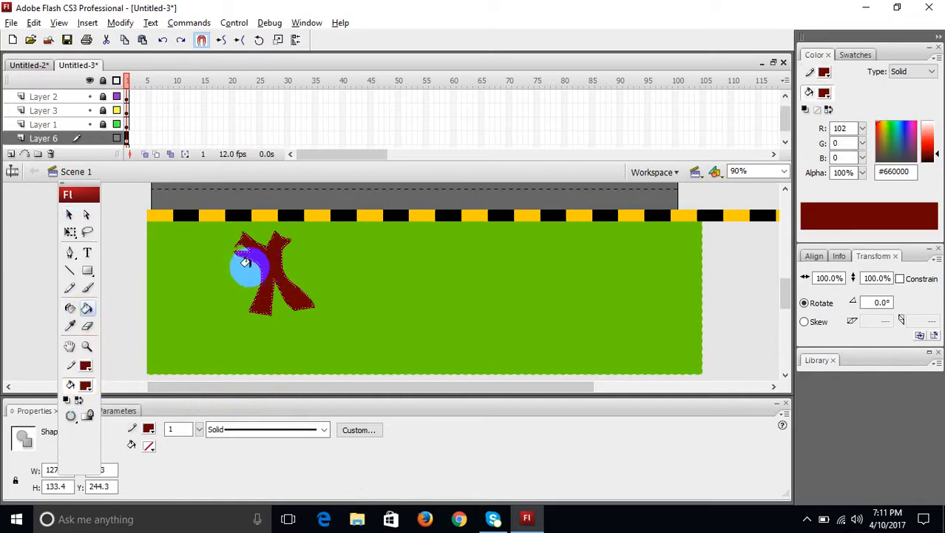
# Draw a closed, cloud-shaped foliage outline around the trunk's upper branches with the Pencil tool
pyautogui.click(69, 214)
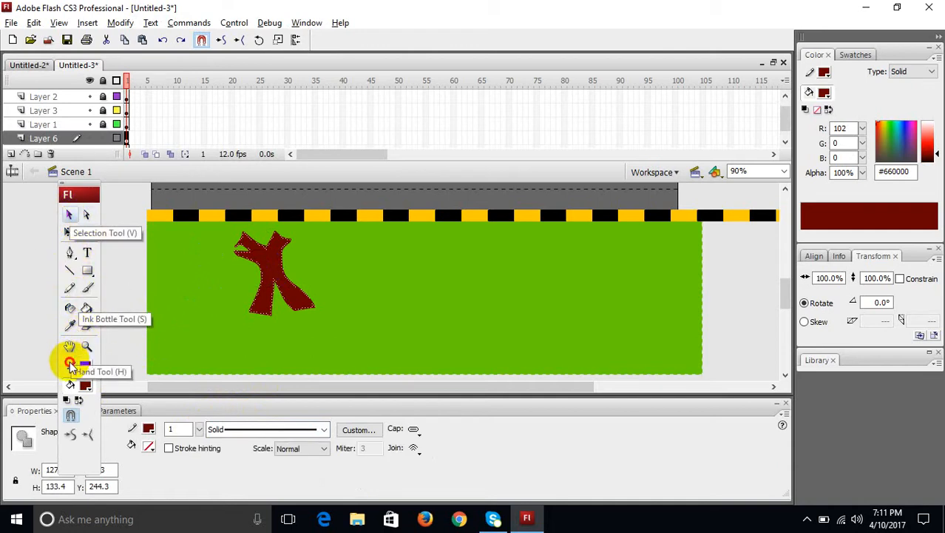
pyautogui.click(69, 288)
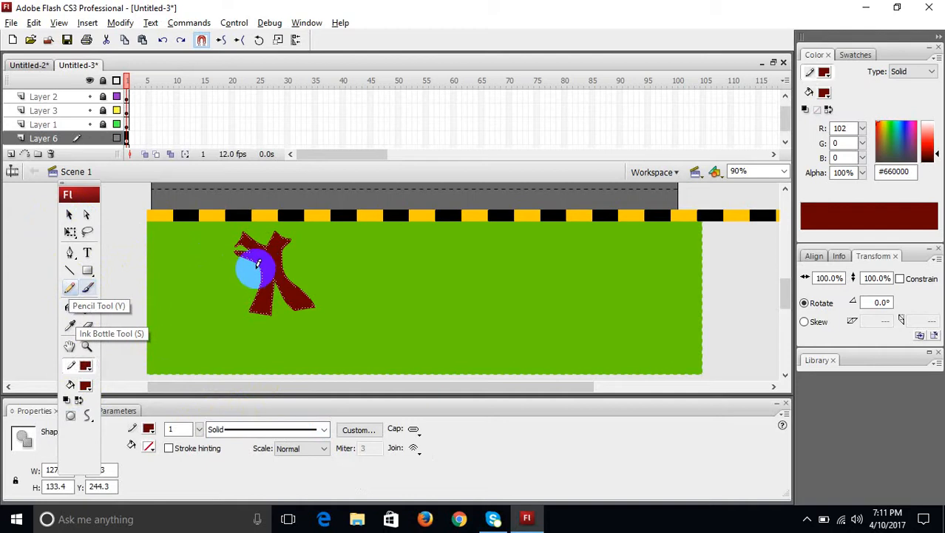
pyautogui.moveTo(254, 265)
pyautogui.mouseDown()
pyautogui.moveTo(226, 278)
pyautogui.moveTo(213, 246)
pyautogui.mouseUp()
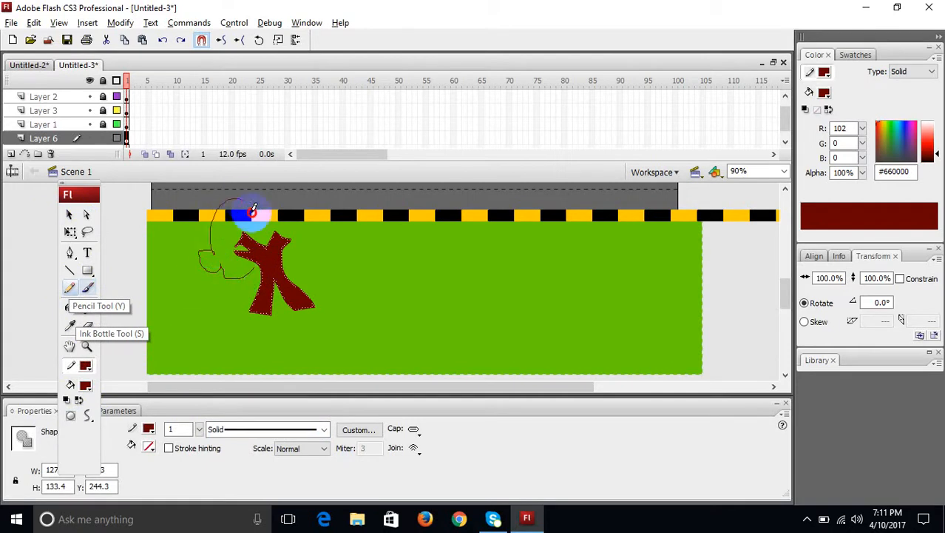
pyautogui.moveTo(295, 222)
pyautogui.mouseDown()
pyautogui.moveTo(291, 267)
pyautogui.moveTo(264, 261)
pyautogui.mouseUp()
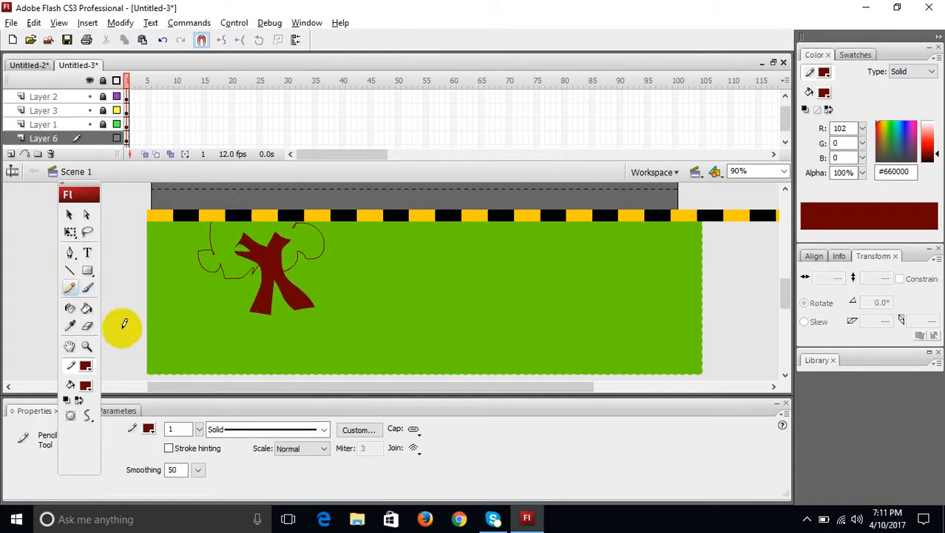
# Set the fill and stroke colors to olive #666600 and fill the foliage outline with the Paint Bucket tool
pyautogui.click(87, 312)
pyautogui.click(84, 385)
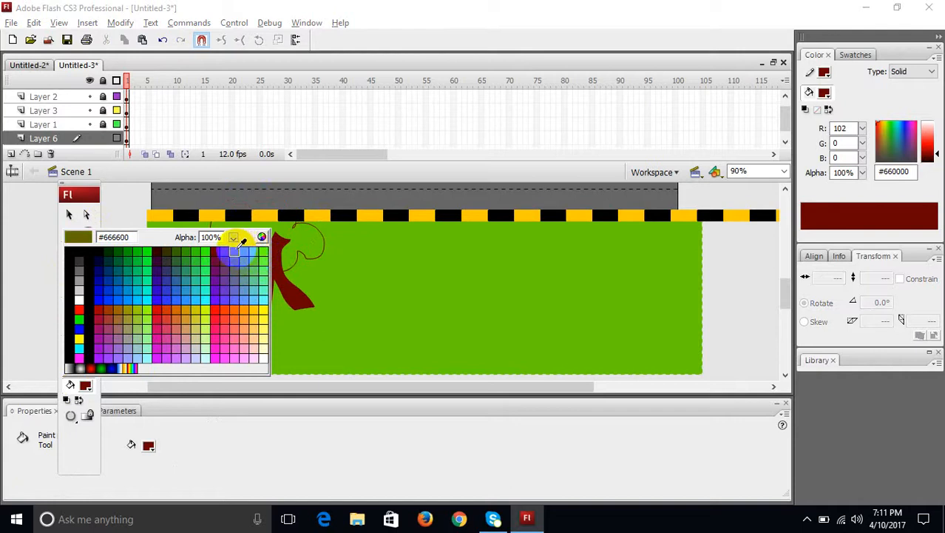
pyautogui.click(232, 243)
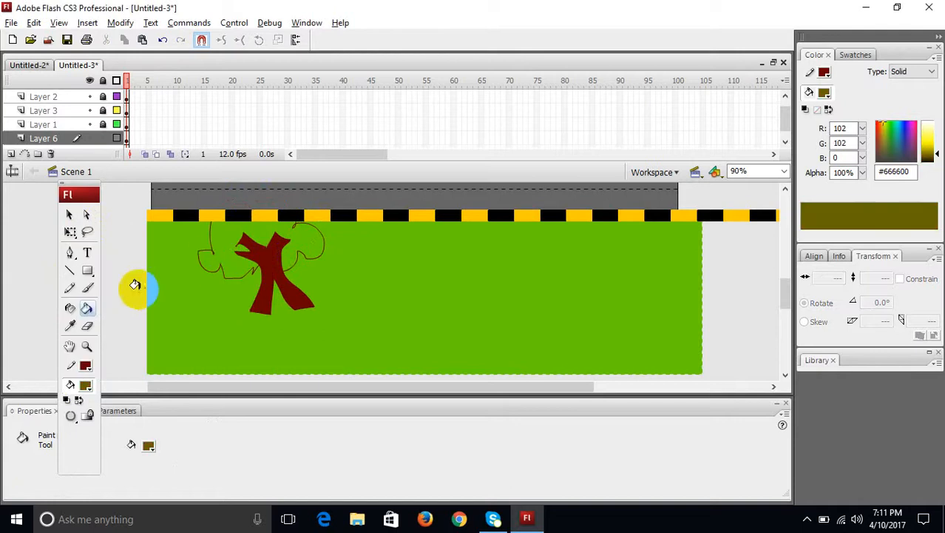
pyautogui.click(85, 366)
pyautogui.click(235, 229)
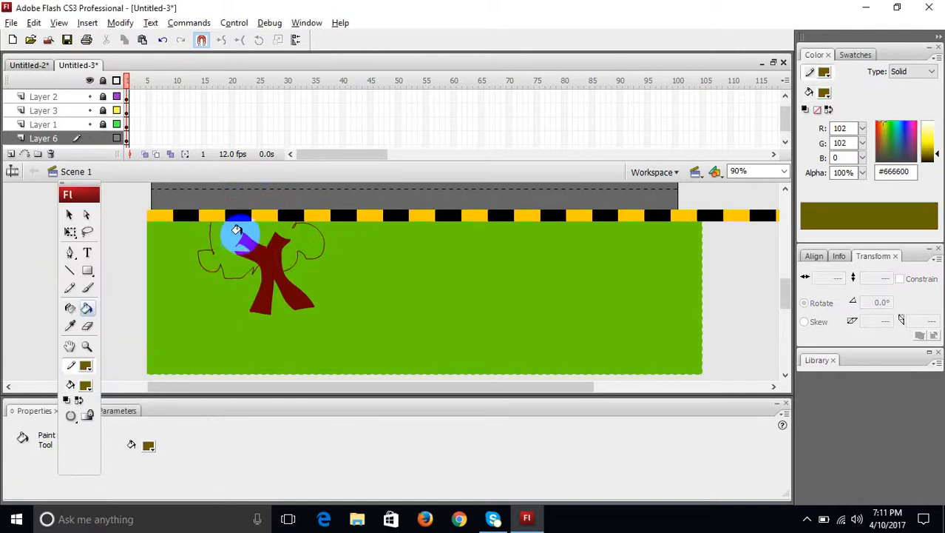
pyautogui.click(232, 230)
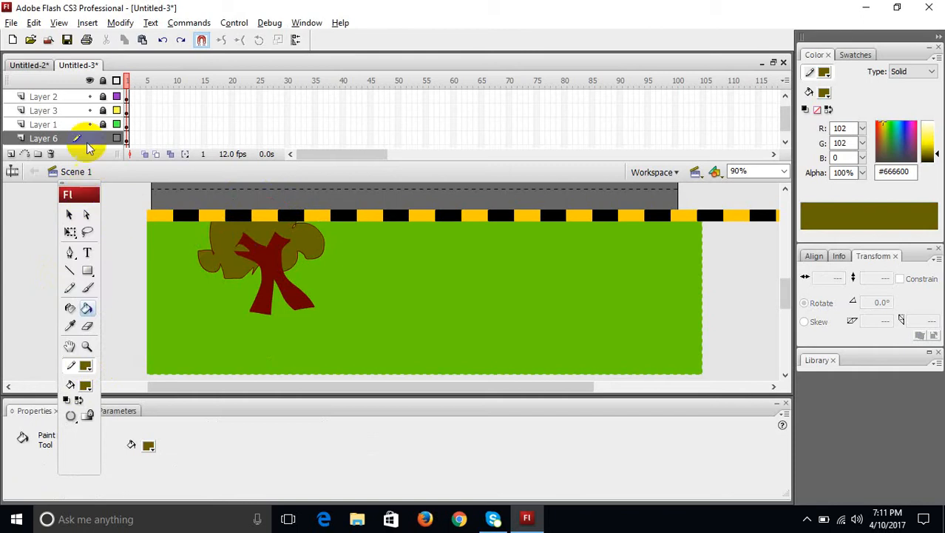
# Move Layer 6 above Layer 4 to the top of the layer stack and deselect the tree
pyautogui.click(66, 140)
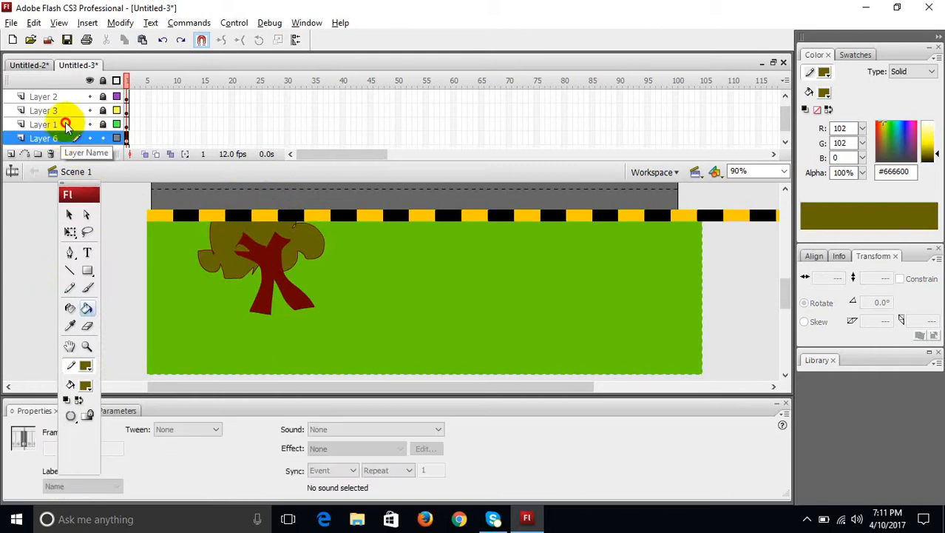
pyautogui.click(65, 138)
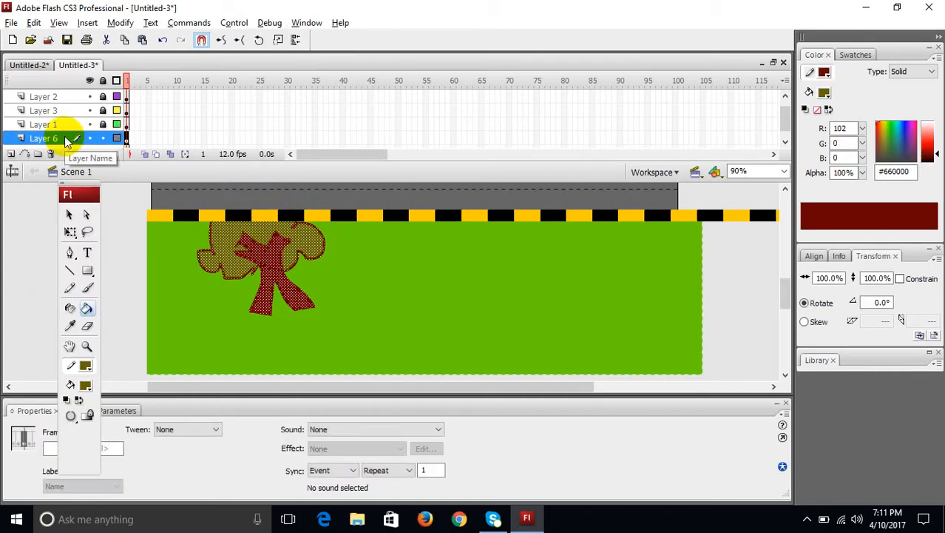
pyautogui.moveTo(65, 141)
pyautogui.mouseDown()
pyautogui.moveTo(72, 84)
pyautogui.moveTo(73, 96)
pyautogui.mouseUp()
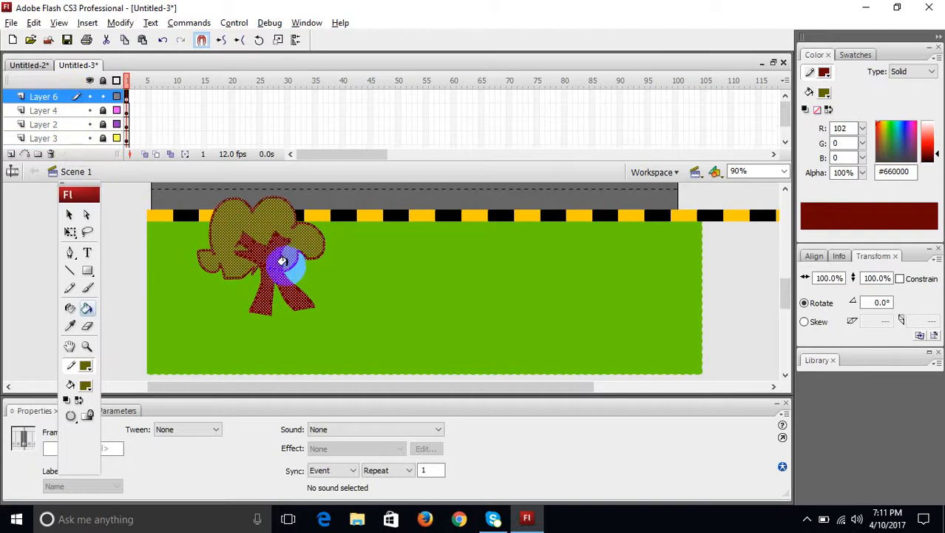
pyautogui.click(70, 214)
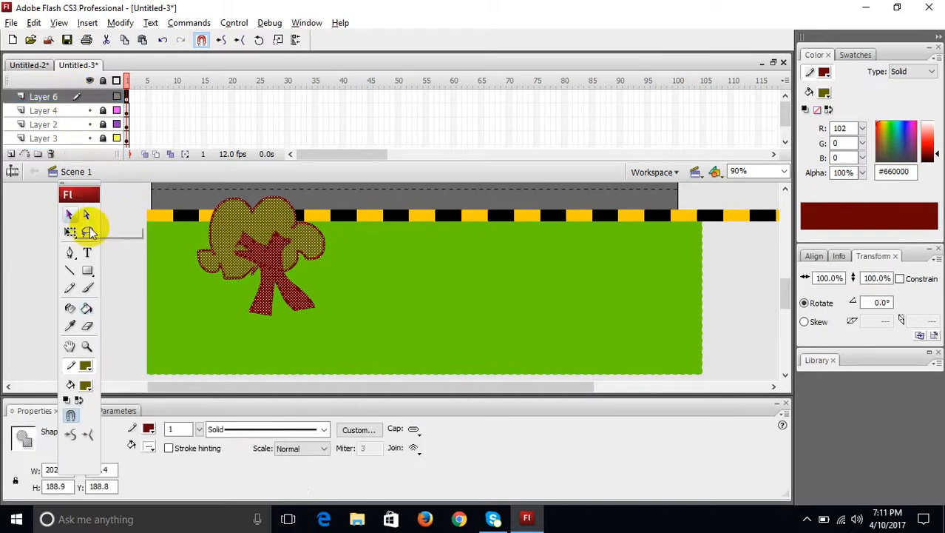
pyautogui.click(122, 275)
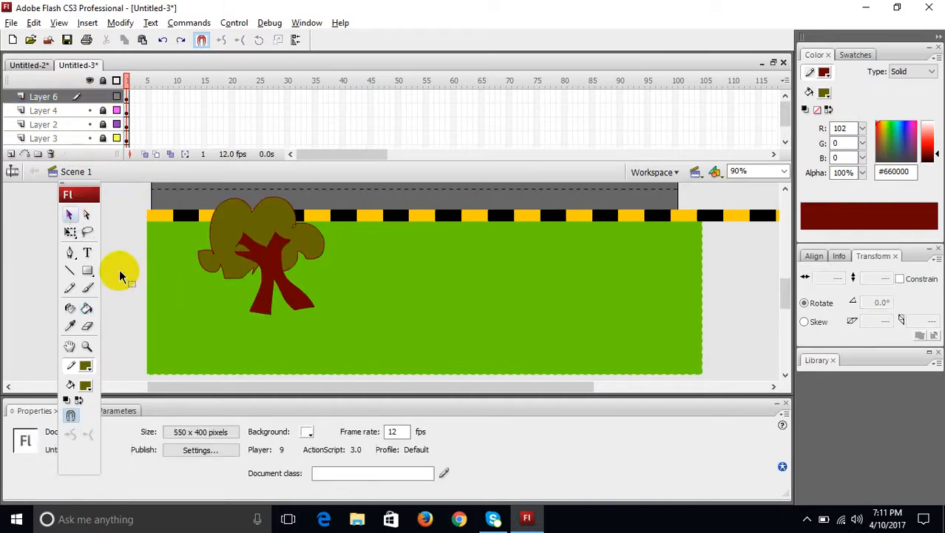
# Select the whole tree on Layer 6 and scale it down proportionally to about 59% with Free Transform
pyautogui.click(129, 99)
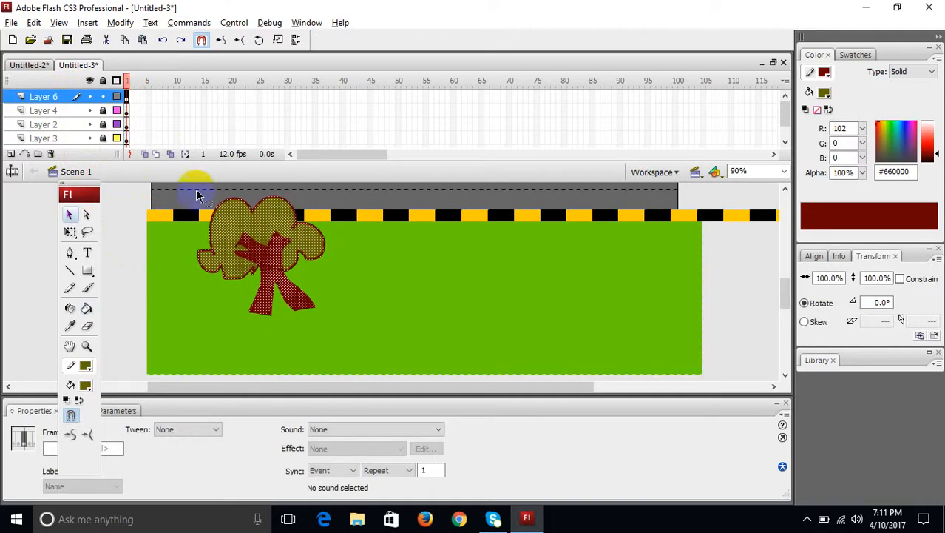
pyautogui.click(69, 235)
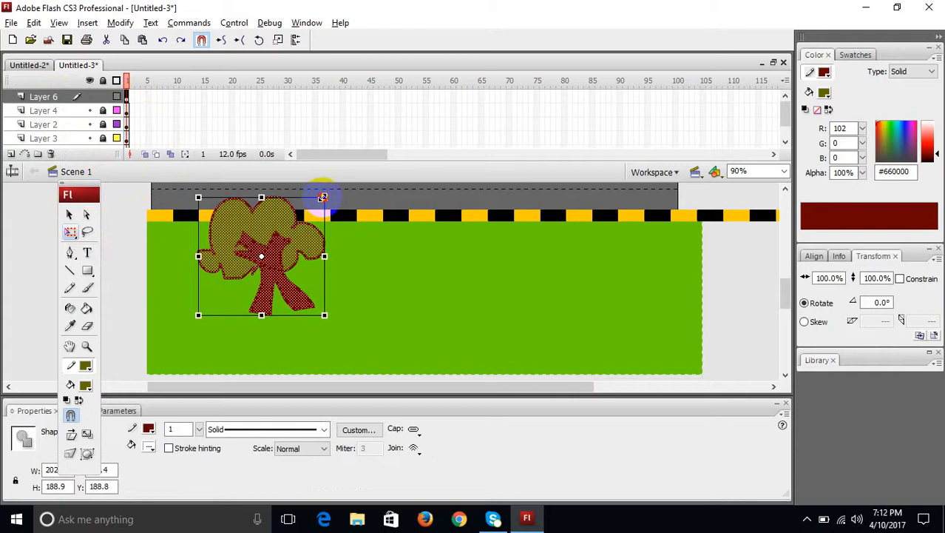
pyautogui.moveTo(324, 197); pyautogui.dragTo(272, 246)
pyautogui.click(69, 215)
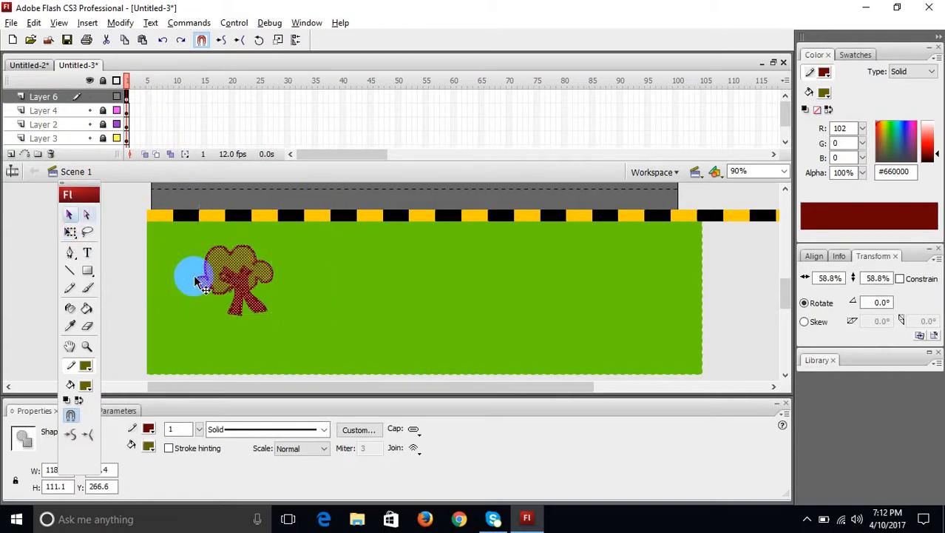
# Move the tree up to the lower striped band, place a copy diagonally below it, and enlarge the copy to about 138%
pyautogui.moveTo(229, 279); pyautogui.dragTo(301, 292)
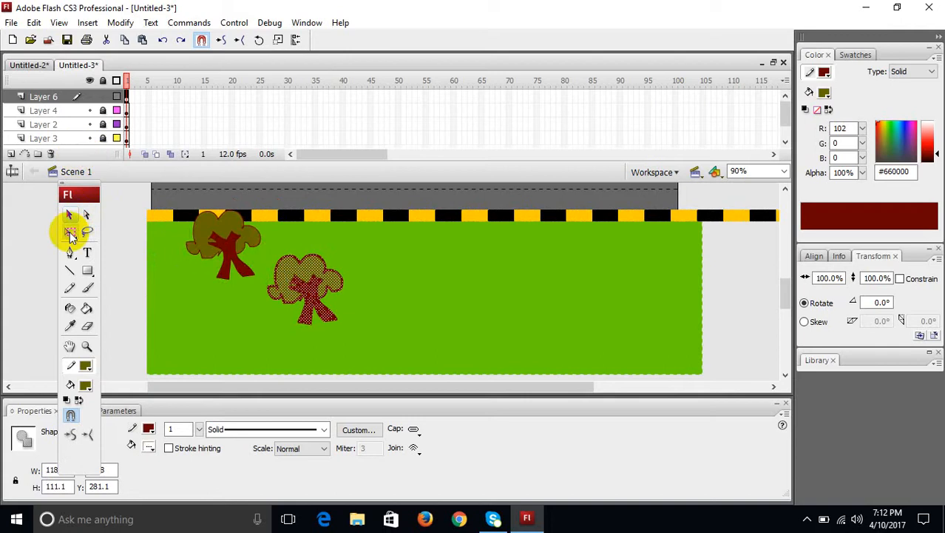
pyautogui.moveTo(71, 236); pyautogui.dragTo(109, 250)
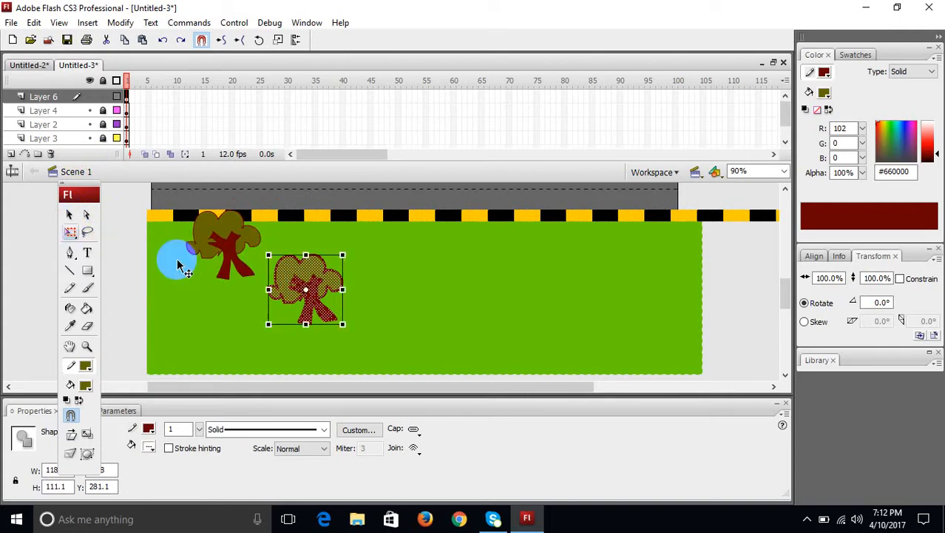
pyautogui.moveTo(341, 256); pyautogui.dragTo(370, 222)
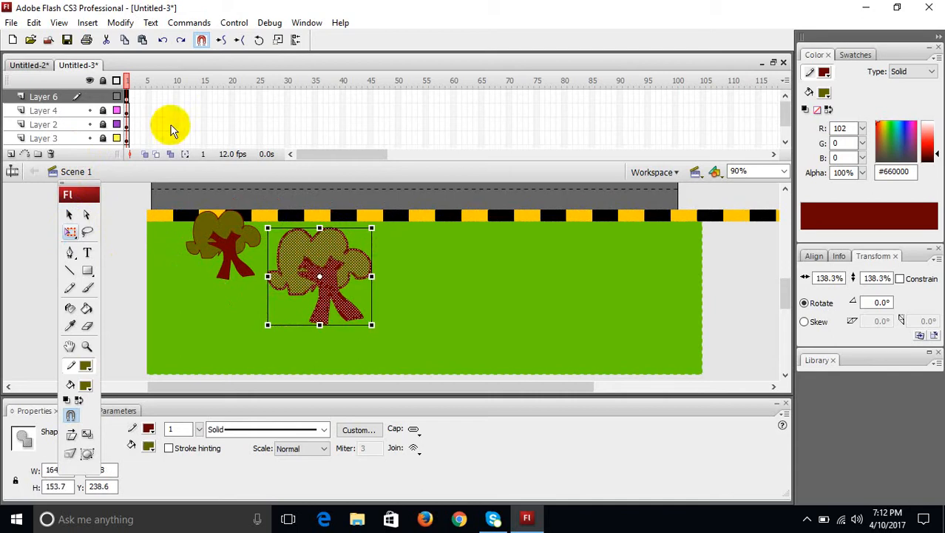
# Select both trees and duplicate the pair twice in a row across the green ground
pyautogui.click(129, 97)
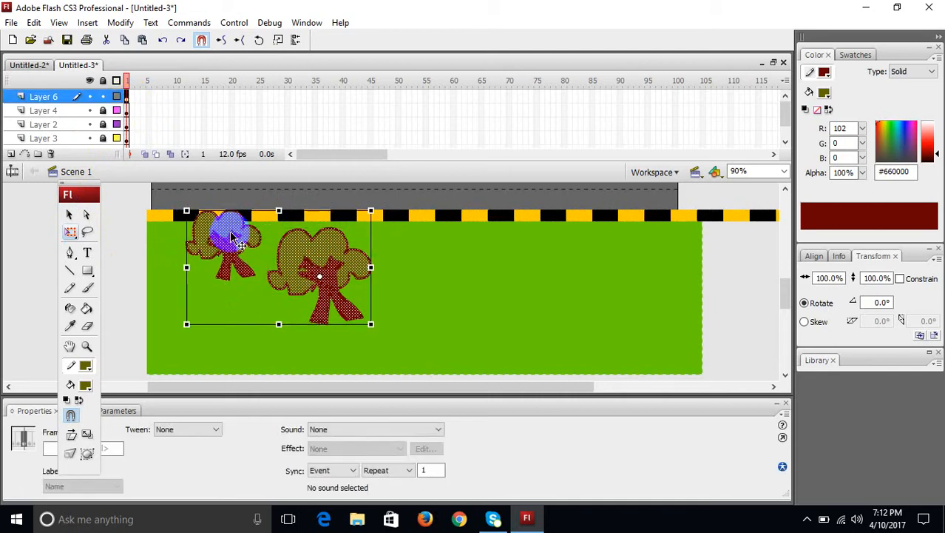
pyautogui.moveTo(231, 237); pyautogui.dragTo(608, 236)
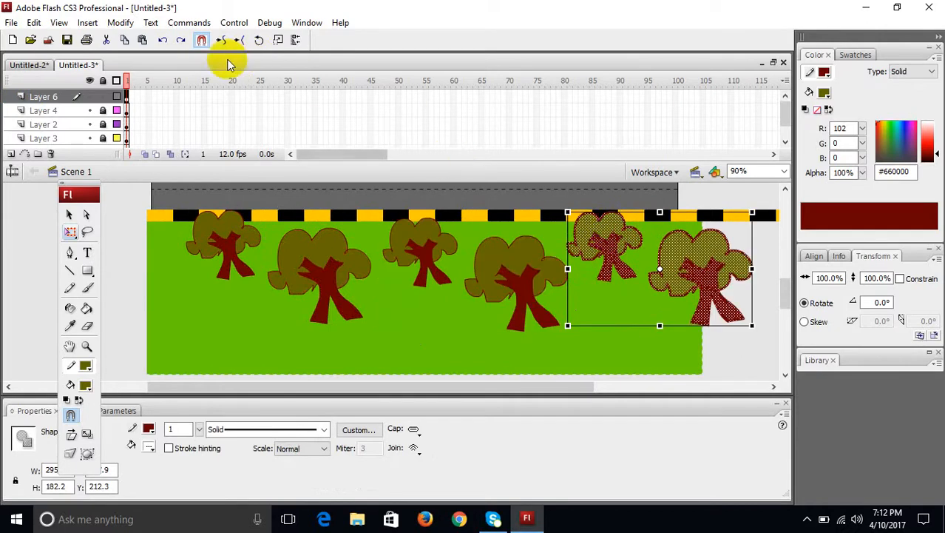
# Convert the whole row of trees on Layer 6 into a movie clip symbol, and lock Layer 5
pyautogui.click(128, 97)
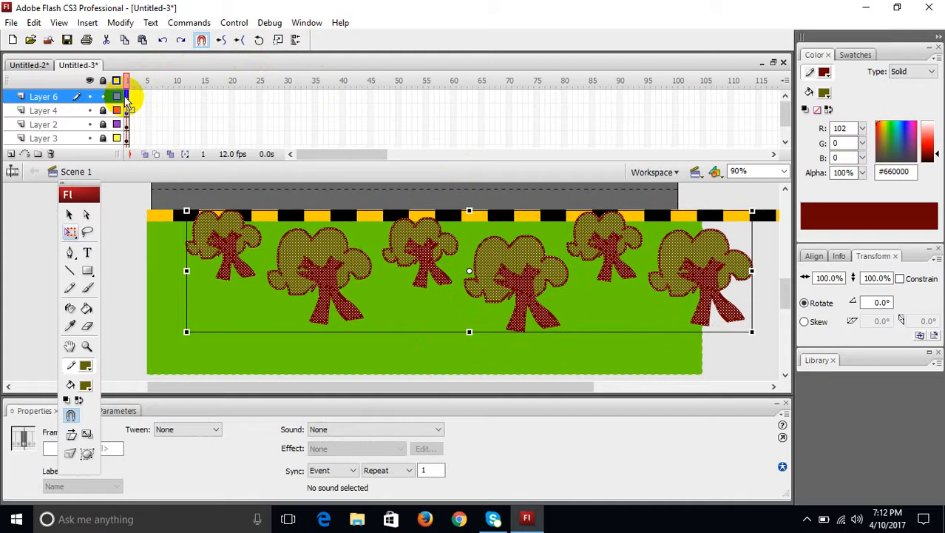
pyautogui.press('F8')
pyautogui.press('Return')
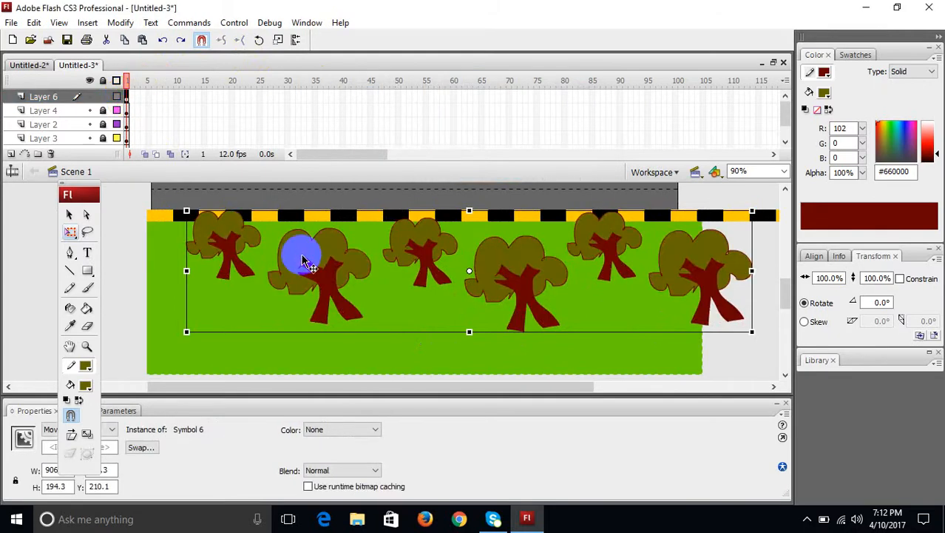
pyautogui.click(475, 274)
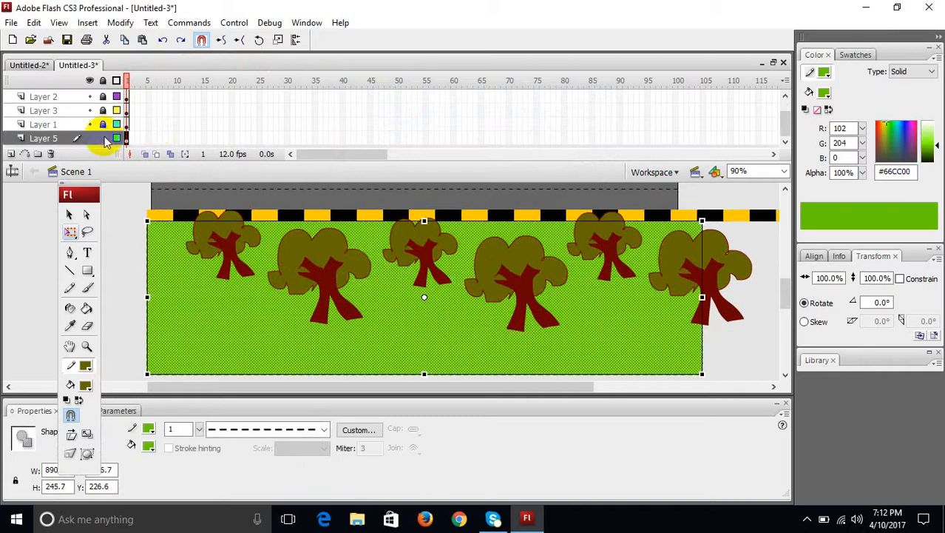
pyautogui.click(103, 139)
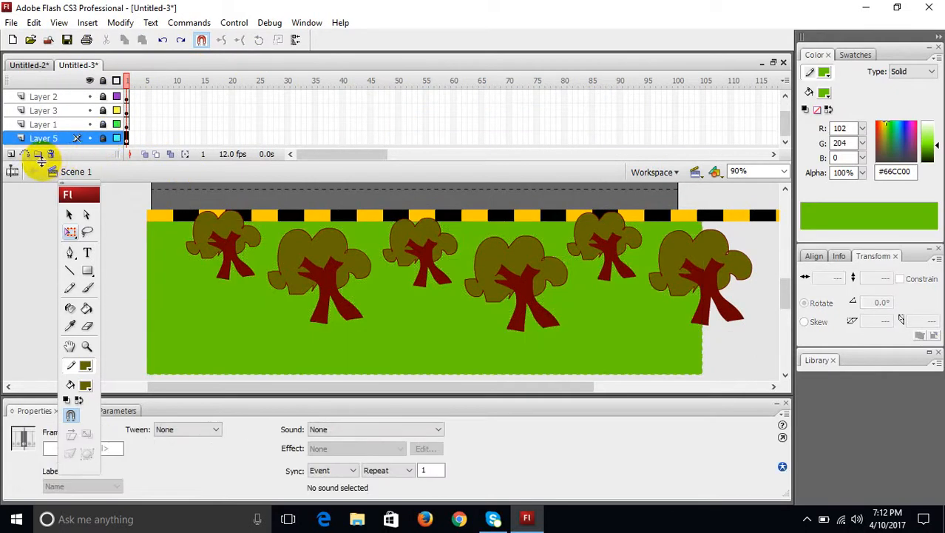
# Open the tree movie clip for editing and convert its six trees into a nested movie clip
pyautogui.doubleClick(312, 266)
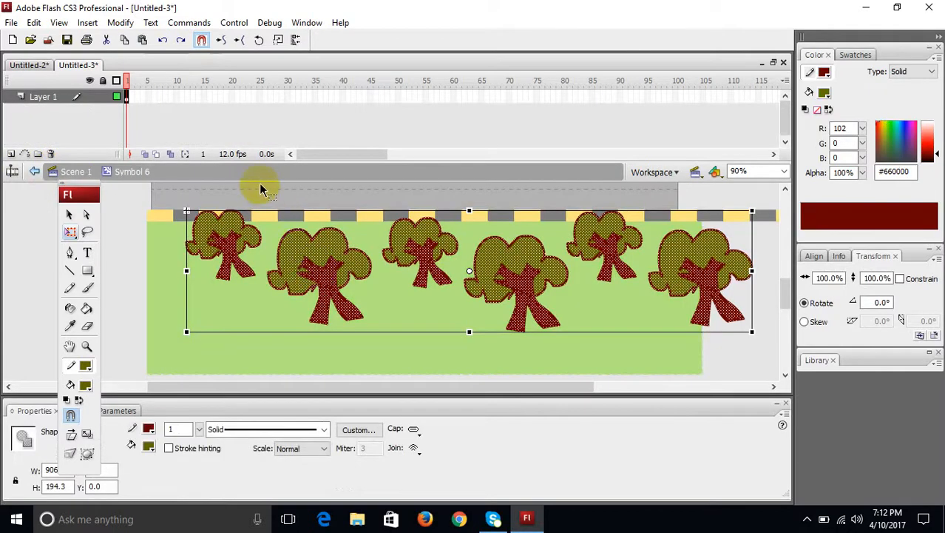
pyautogui.press('F8')
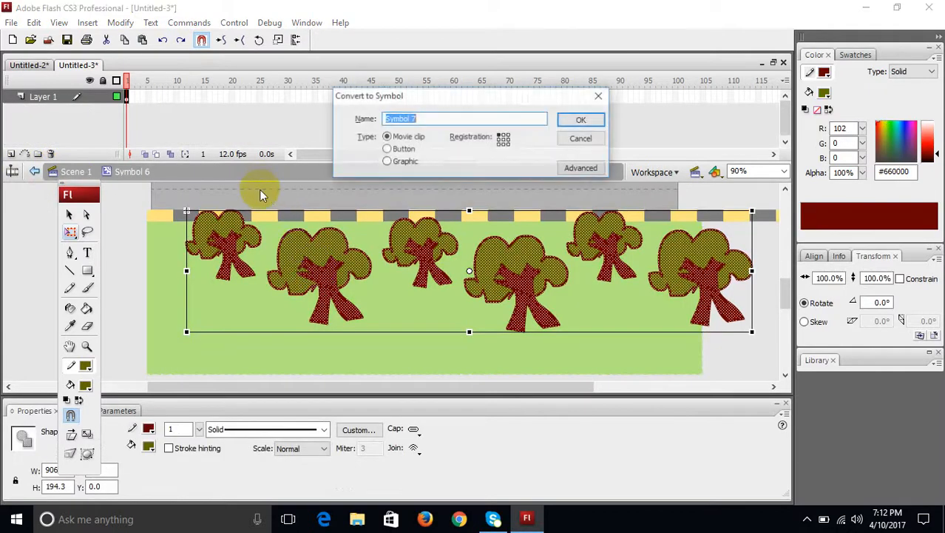
pyautogui.press('Return')
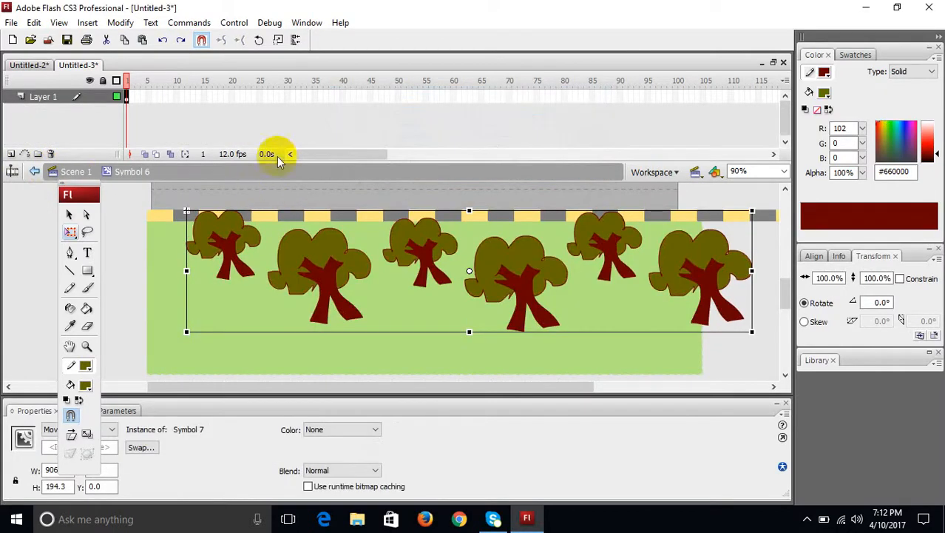
# Insert a keyframe at frame 5 of the tree clip and shift the trees horizontally to the left by about 130 px
pyautogui.click(150, 98)
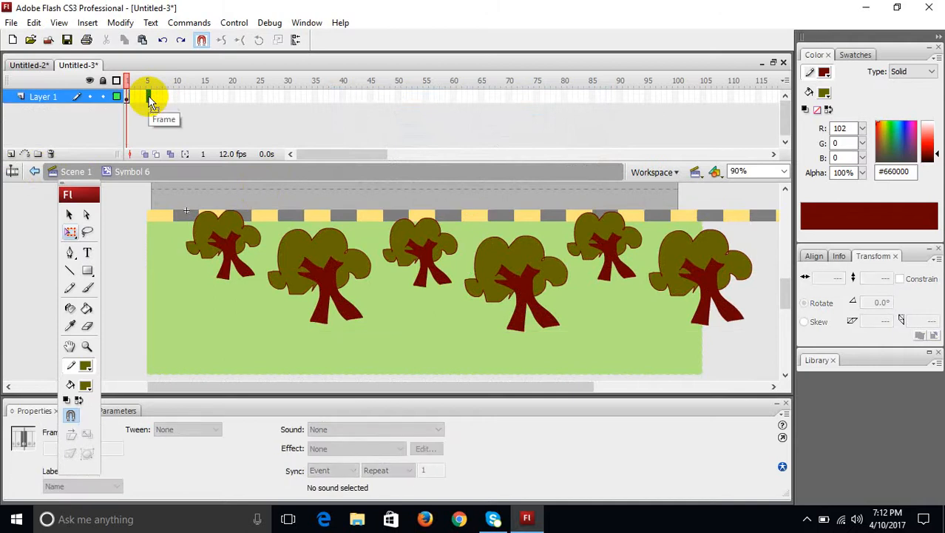
pyautogui.press('F6')
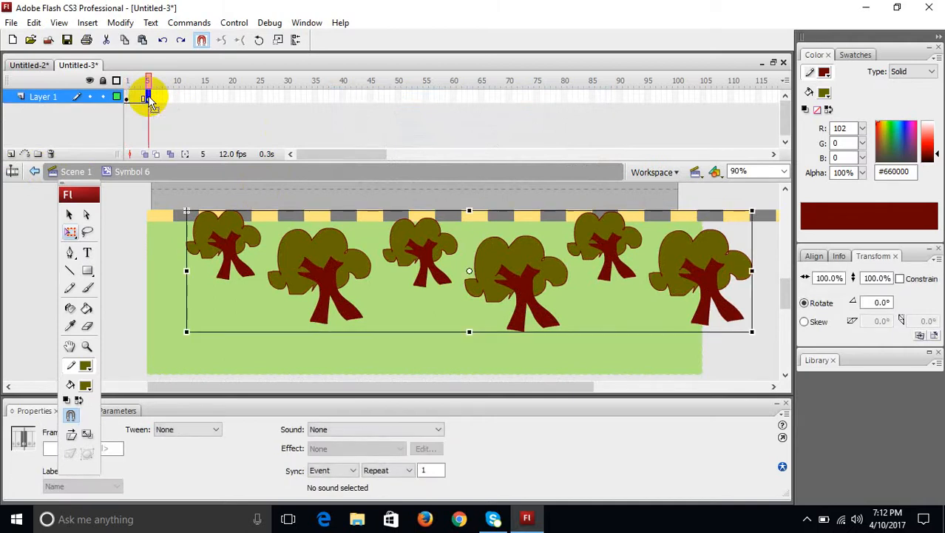
pyautogui.hotkey('shift', 'Left')
pyautogui.hotkey('shift', 'Left')
pyautogui.hotkey('shift', 'Left')
pyautogui.hotkey('shift', 'Left')
pyautogui.hotkey('shift', 'Left')
pyautogui.hotkey('shift', 'Left')
pyautogui.hotkey('shift', 'Left')
pyautogui.hotkey('shift', 'Left')
pyautogui.hotkey('shift', 'Left')
pyautogui.hotkey('shift', 'Left')
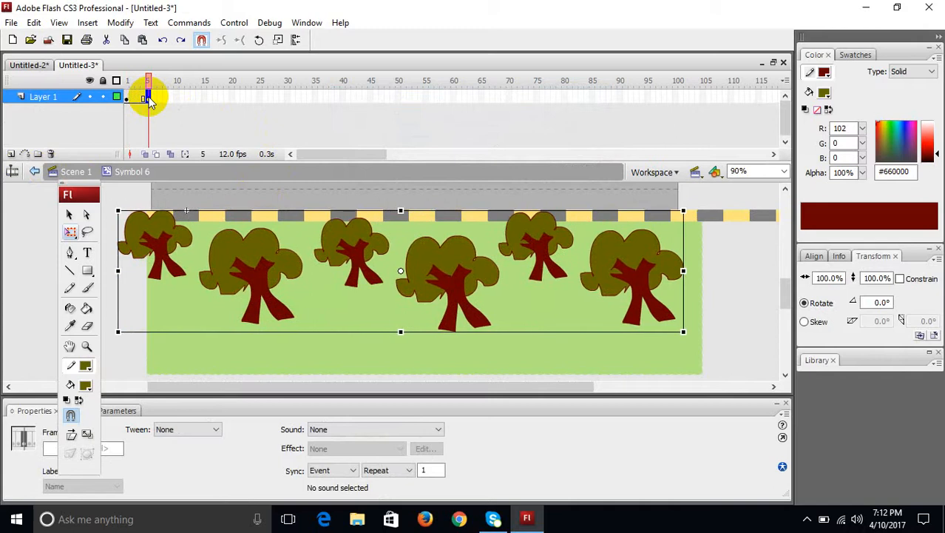
pyautogui.hotkey('shift', 'Left')
pyautogui.hotkey('shift', 'Left')
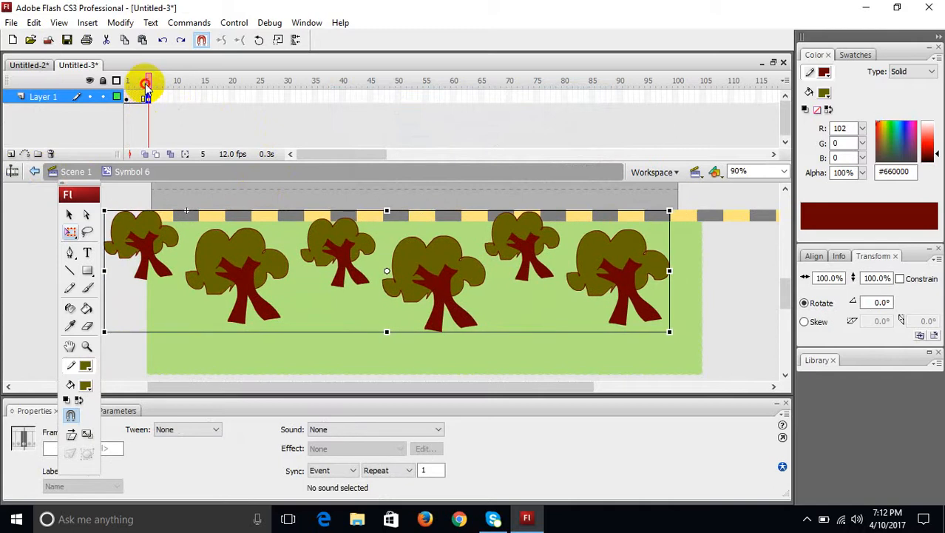
# Create a motion tween for the trees between frames 1 and 5
pyautogui.moveTo(146, 85)
pyautogui.mouseDown()
pyautogui.moveTo(131, 84)
pyautogui.moveTo(134, 96)
pyautogui.moveTo(153, 81)
pyautogui.moveTo(127, 82)
pyautogui.mouseUp()
pyautogui.rightClick(135, 96)
pyautogui.click(148, 95)
# Return to Scene 1, test the movie to watch the trees move, and close the preview
pyautogui.click(77, 172)
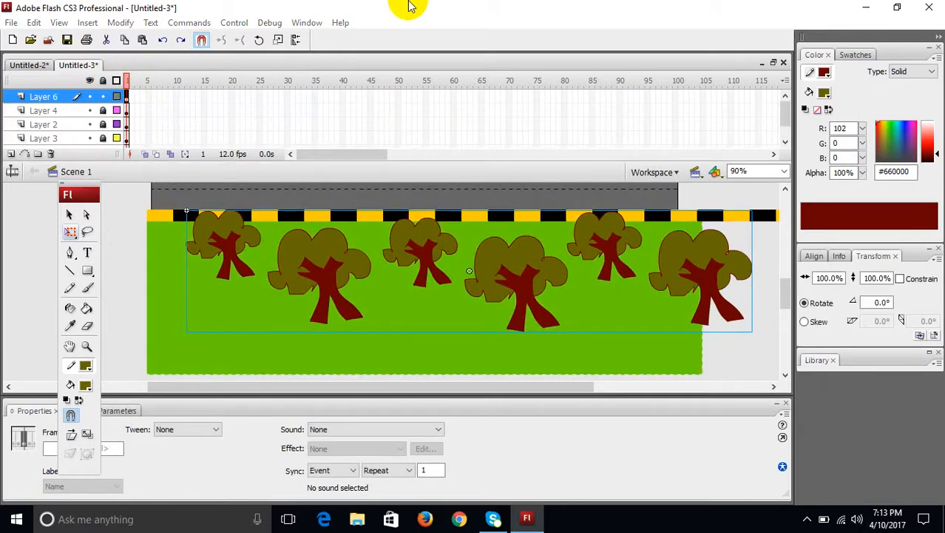
pyautogui.hotkey('ctrl', 'Return')
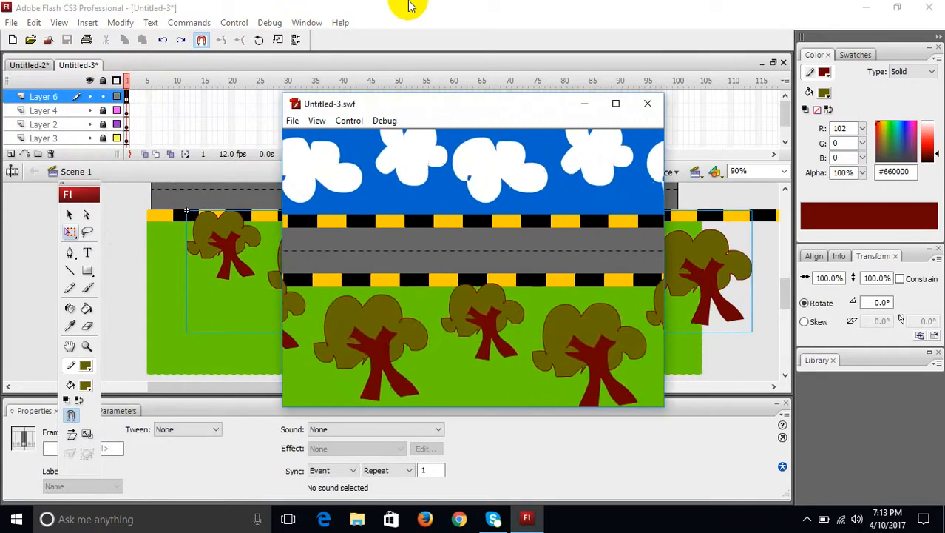
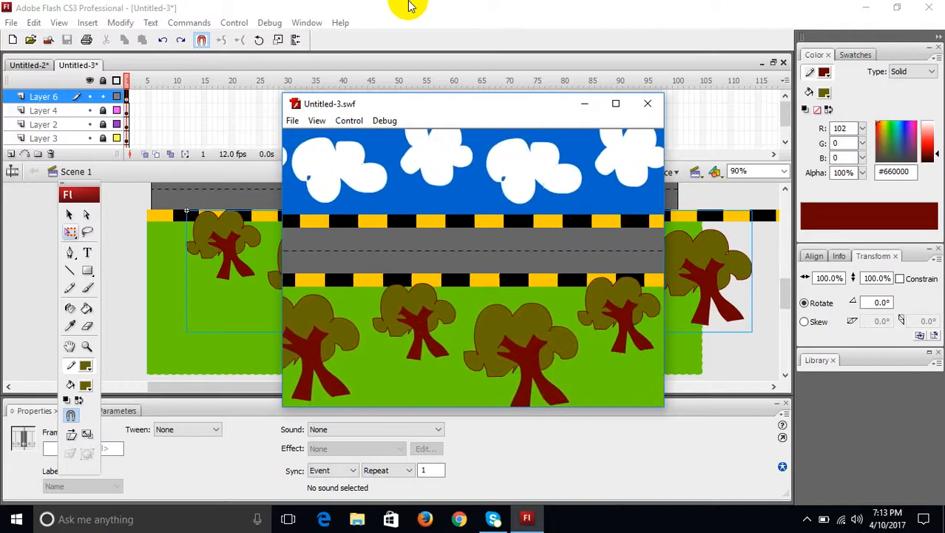
pyautogui.click(644, 108)
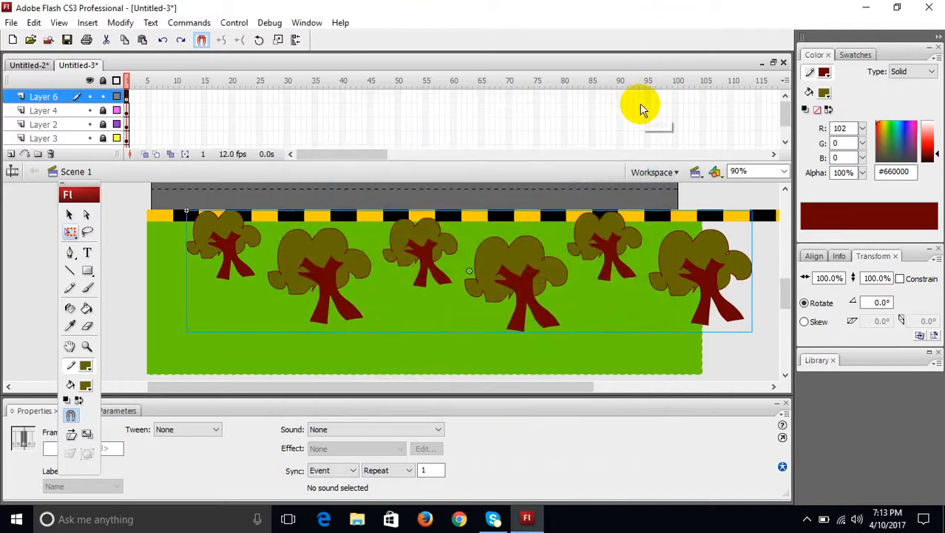
# Add a new layer above Layer 6 and select its first frame
pyautogui.moveTo(786, 295); pyautogui.dragTo(788, 283)
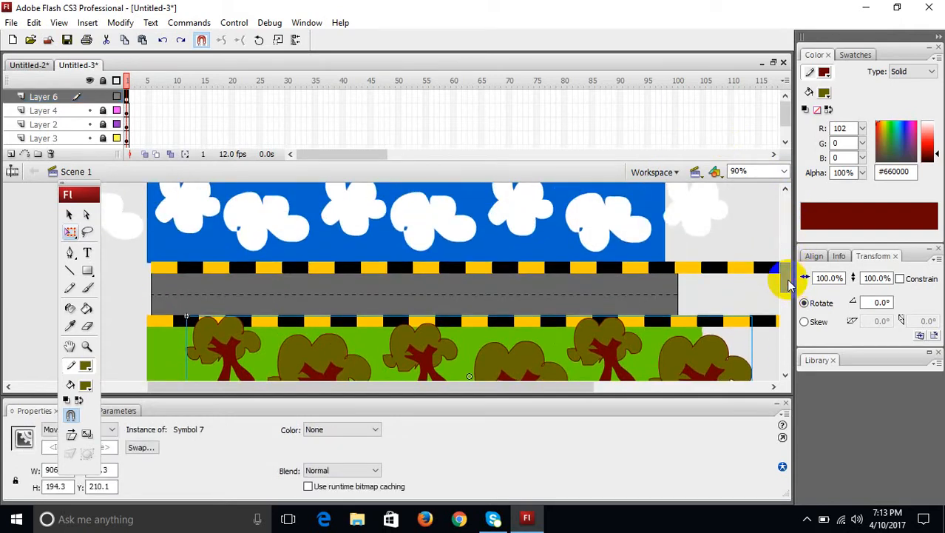
pyautogui.click(11, 154)
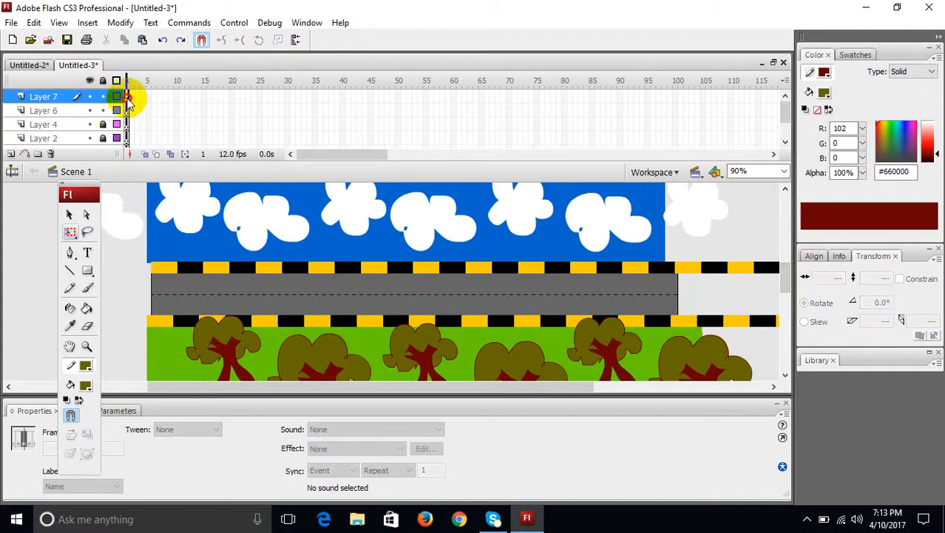
pyautogui.click(127, 98)
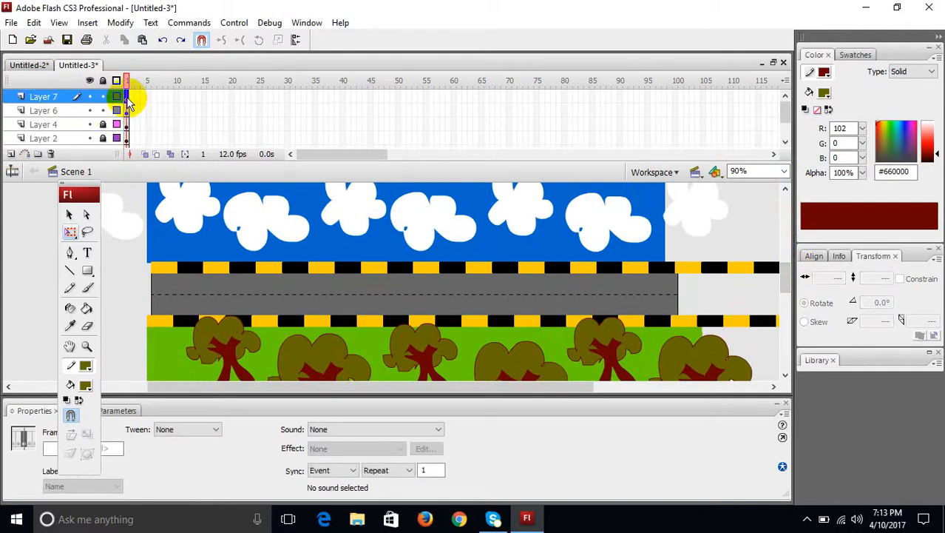
# Import the car body image fSCKC.png from BBYP > Adobe Flasj > New folder onto the stage
pyautogui.hotkey('ctrl', 'r')
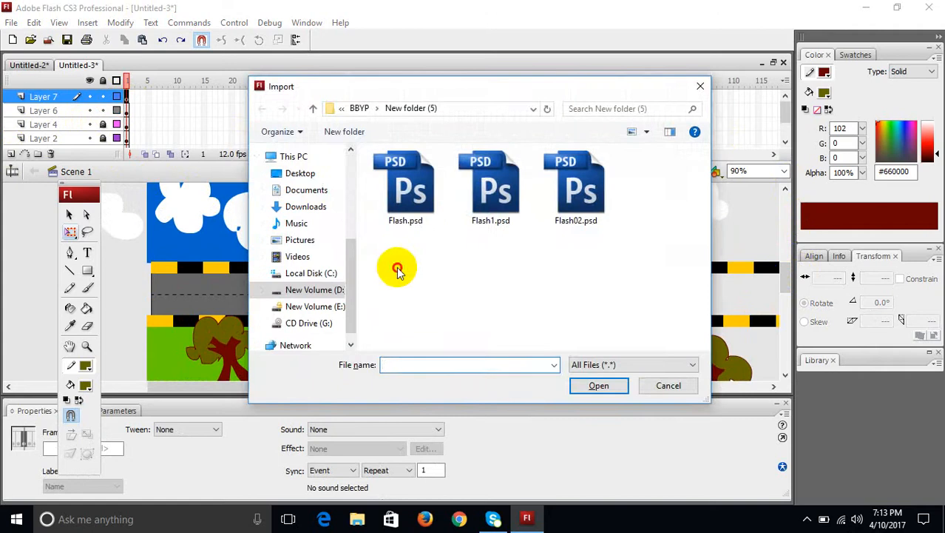
pyautogui.click(359, 108)
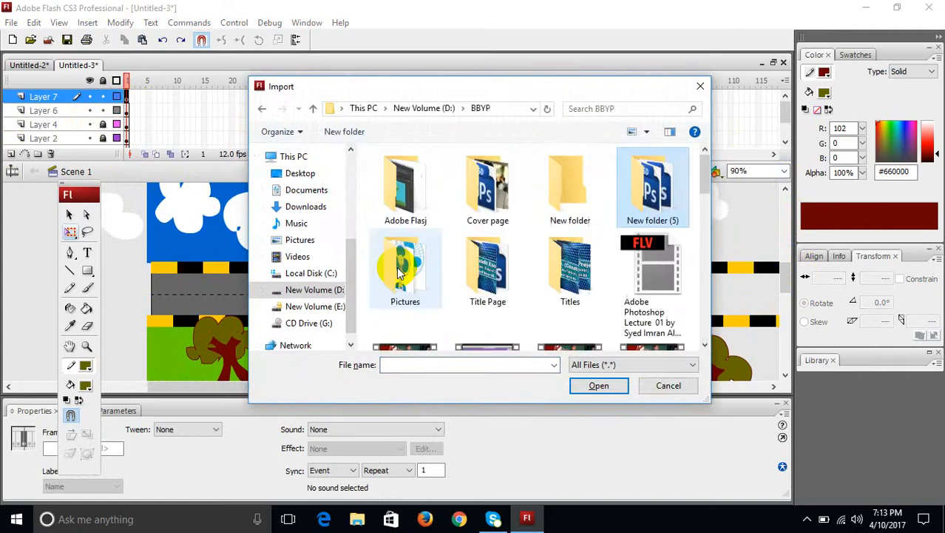
pyautogui.doubleClick(401, 207)
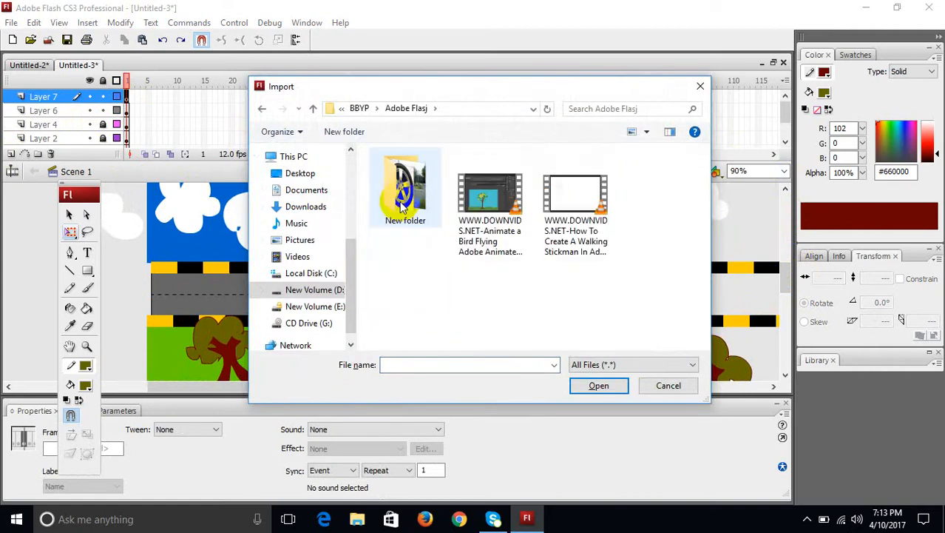
pyautogui.doubleClick(418, 209)
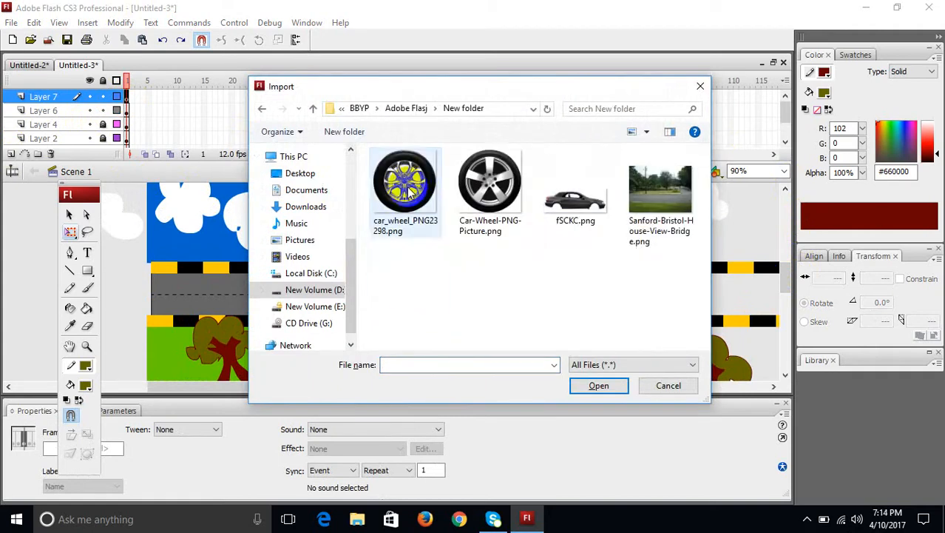
pyautogui.click(573, 204)
pyautogui.click(599, 384)
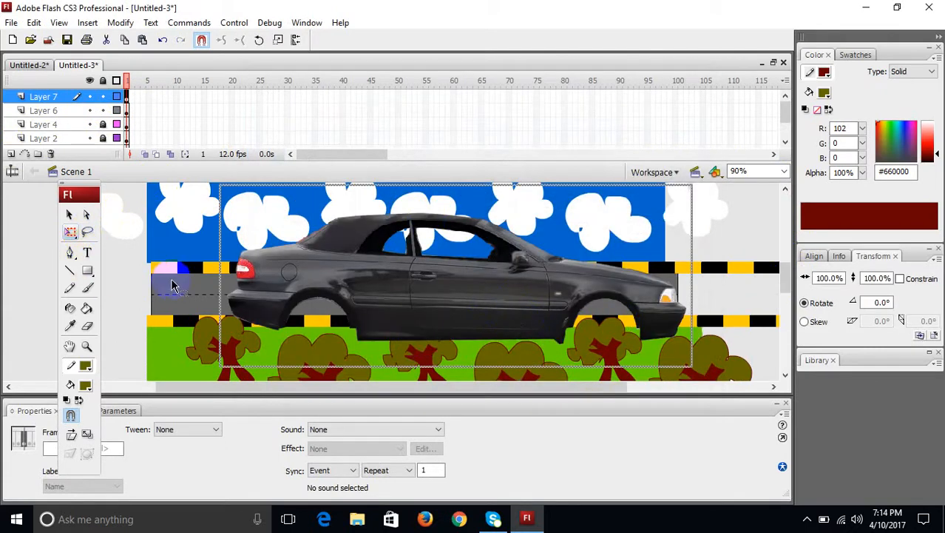
# Scale the car body down proportionally to about 33.5% with Free Transform and place it along the road's upper striped edge
pyautogui.click(72, 234)
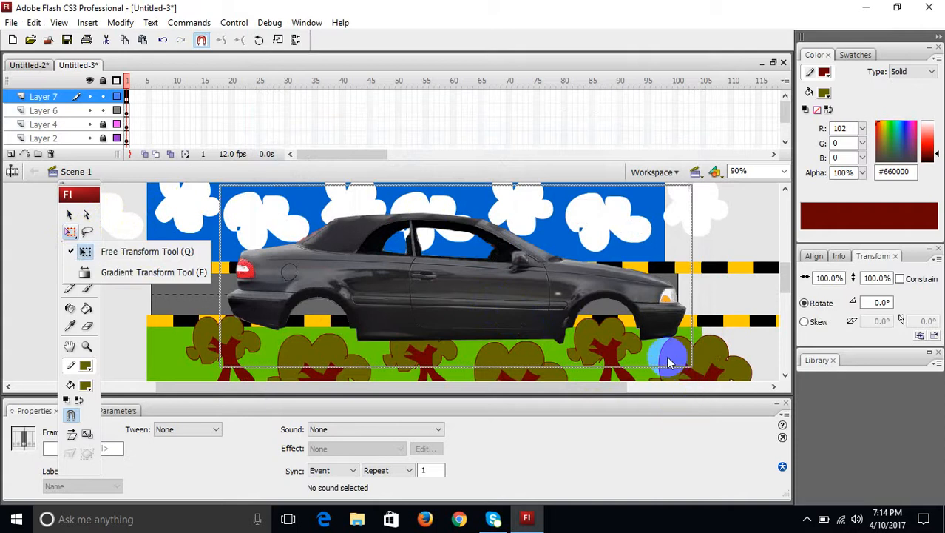
pyautogui.click(164, 251)
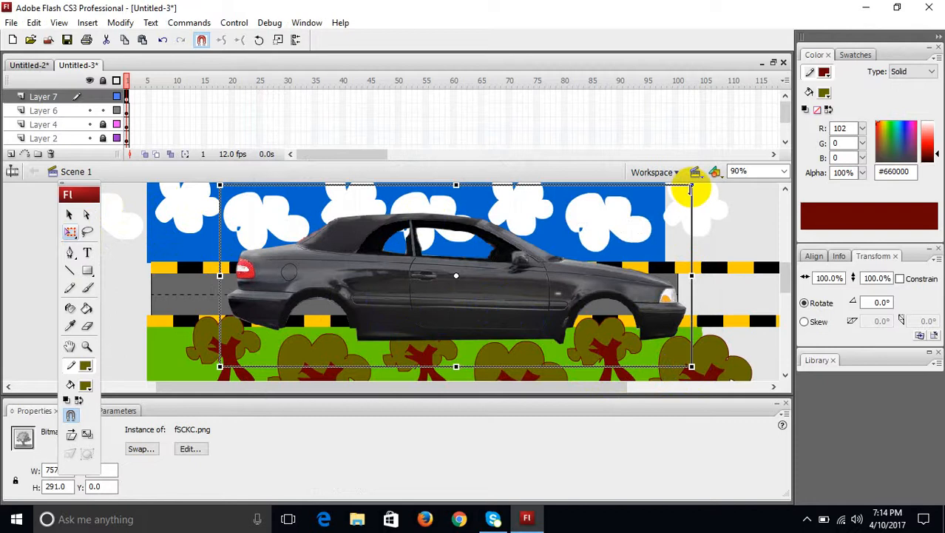
pyautogui.moveTo(692, 188); pyautogui.dragTo(586, 248)
pyautogui.moveTo(464, 295); pyautogui.dragTo(418, 286)
pyautogui.keyDown('shift'); pyautogui.click(420, 283); pyautogui.keyUp('shift')
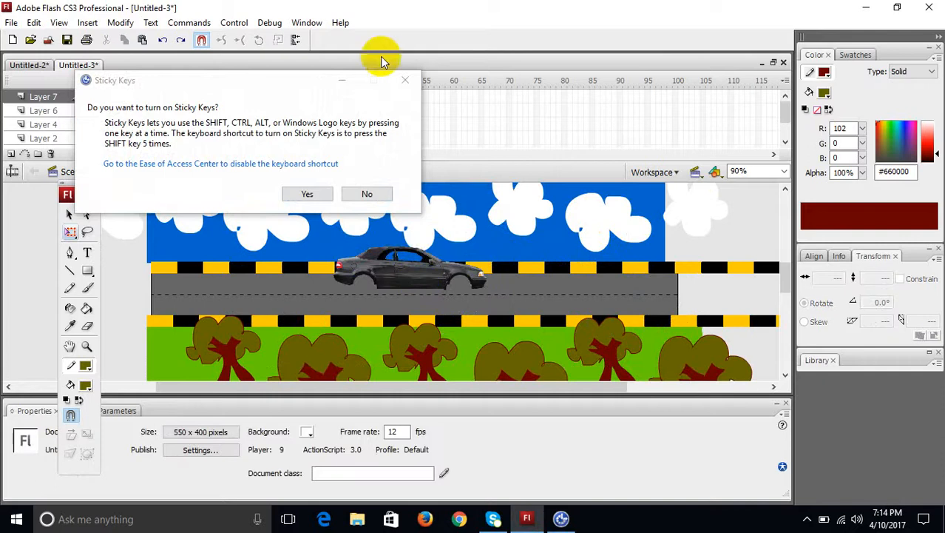
pyautogui.click(405, 79)
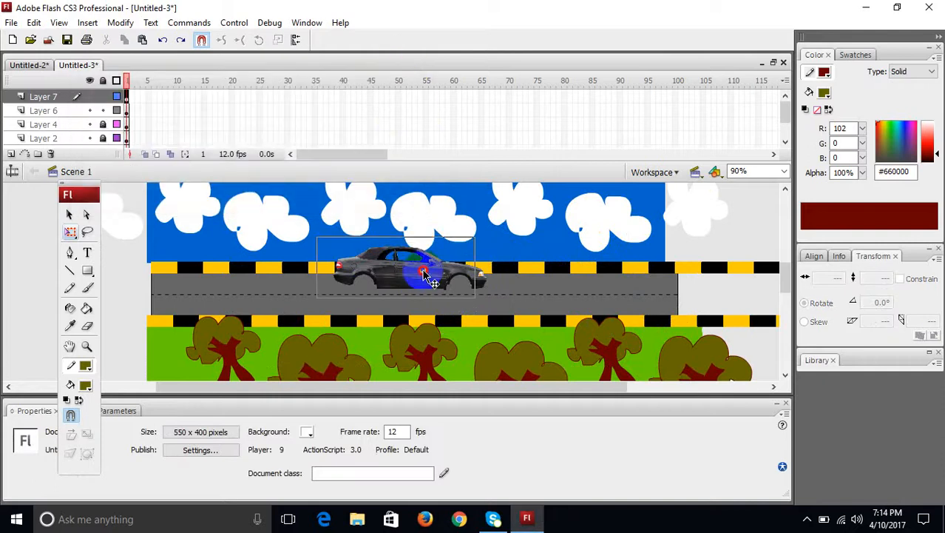
pyautogui.click(427, 276)
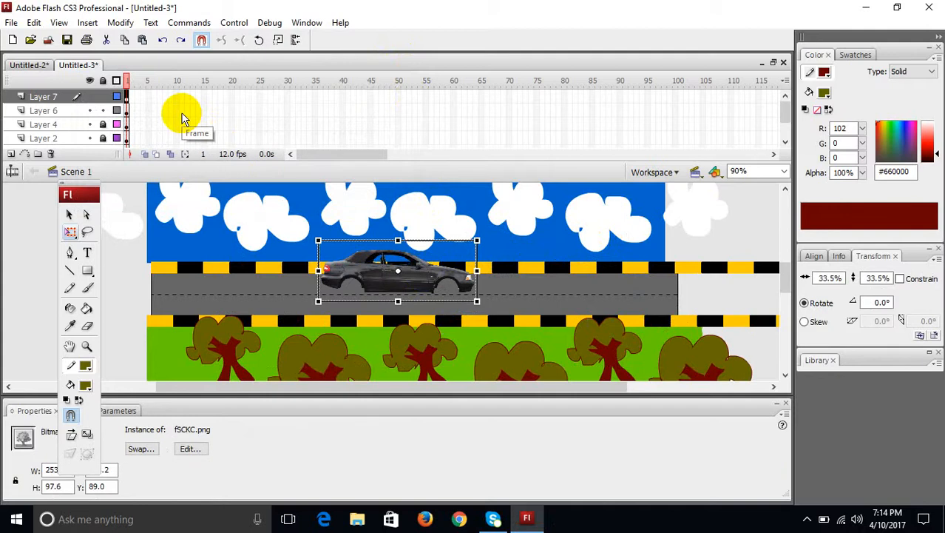
# Import Car-Wheel-PNG-Picture.png to the stage and move the wheel onto the car's rear wheel arch
pyautogui.hotkey('ctrl', 'r')
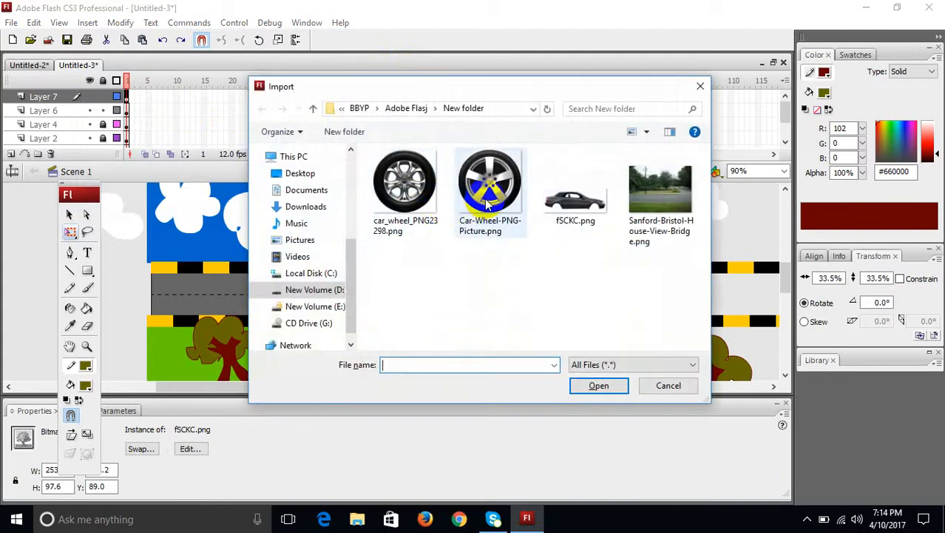
pyautogui.click(483, 193)
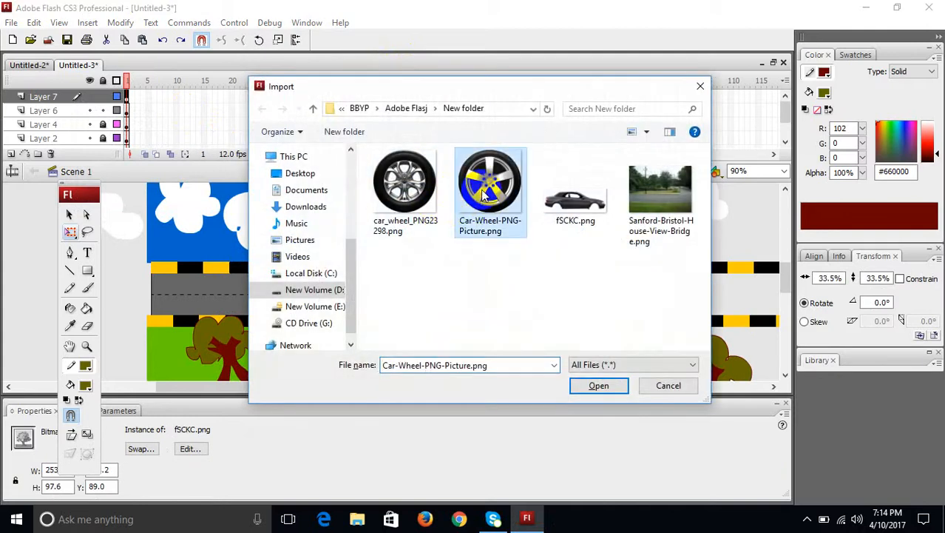
pyautogui.click(599, 385)
pyautogui.moveTo(237, 209); pyautogui.dragTo(354, 300)
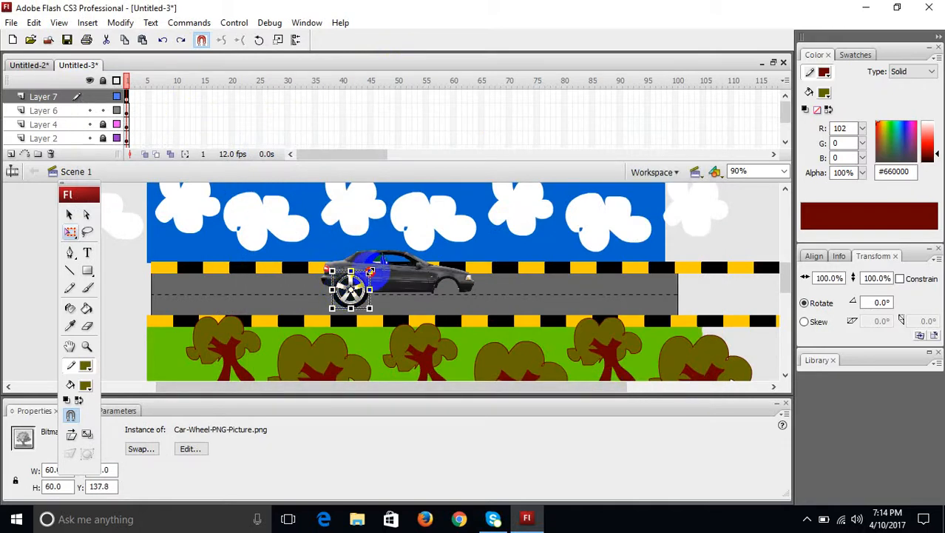
# Scale the wheel down proportionally to about 55% so it fits the rear wheel arch, and adjust its position
pyautogui.moveTo(368, 272); pyautogui.dragTo(364, 276)
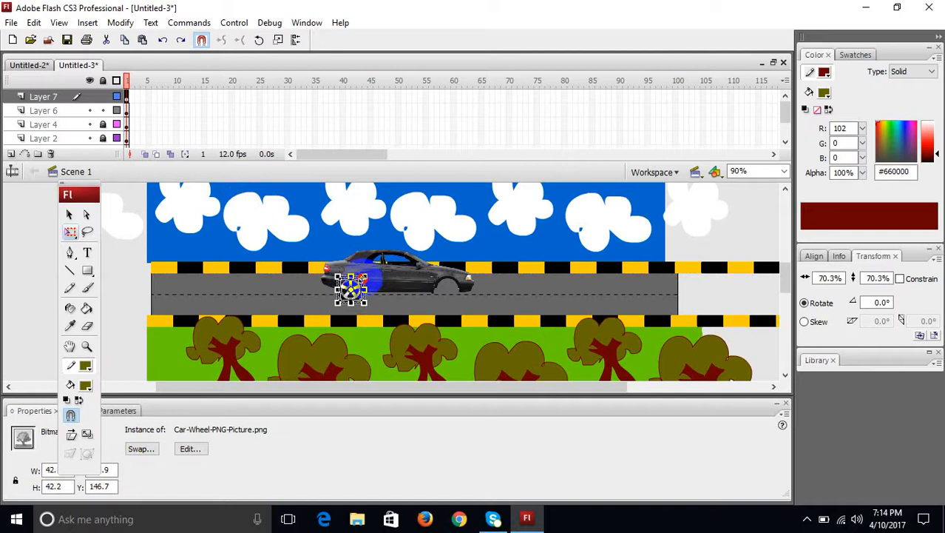
pyautogui.moveTo(362, 277); pyautogui.dragTo(361, 279)
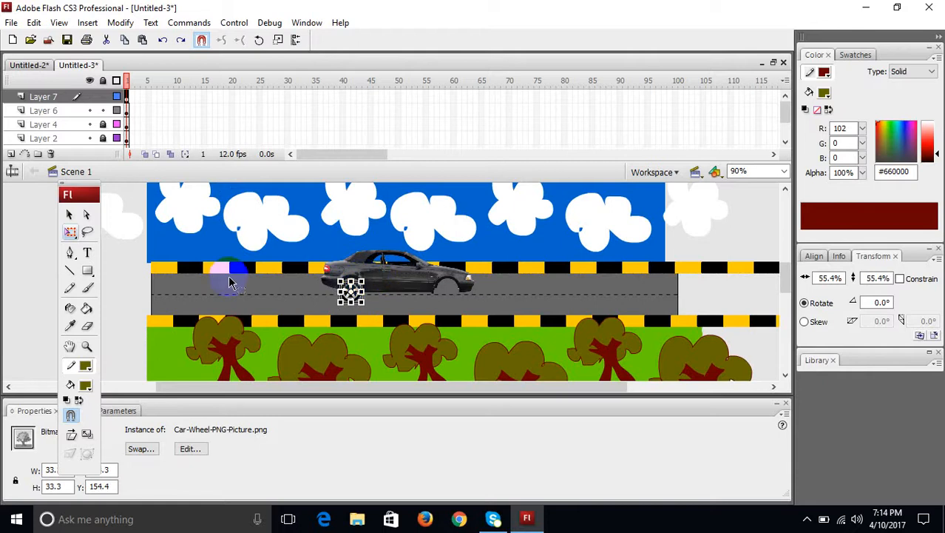
pyautogui.click(134, 270)
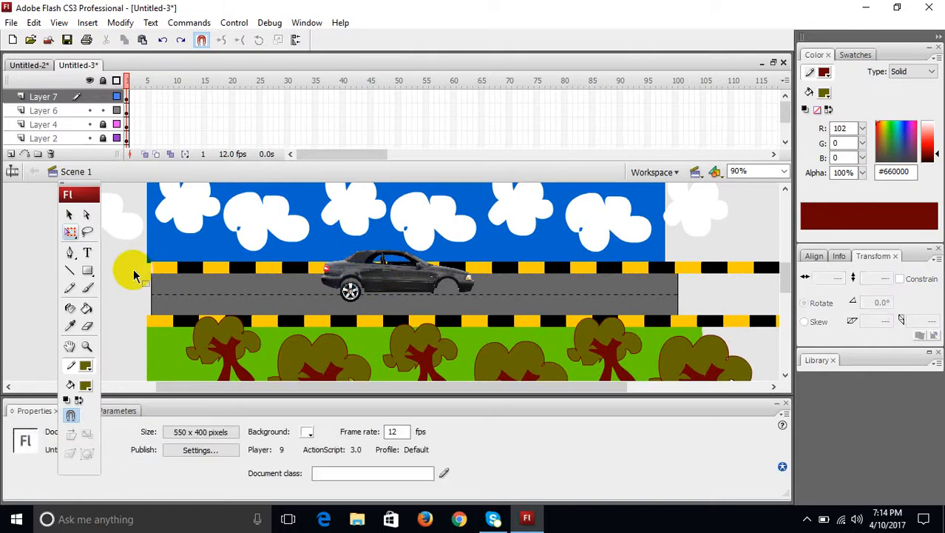
pyautogui.click(356, 298)
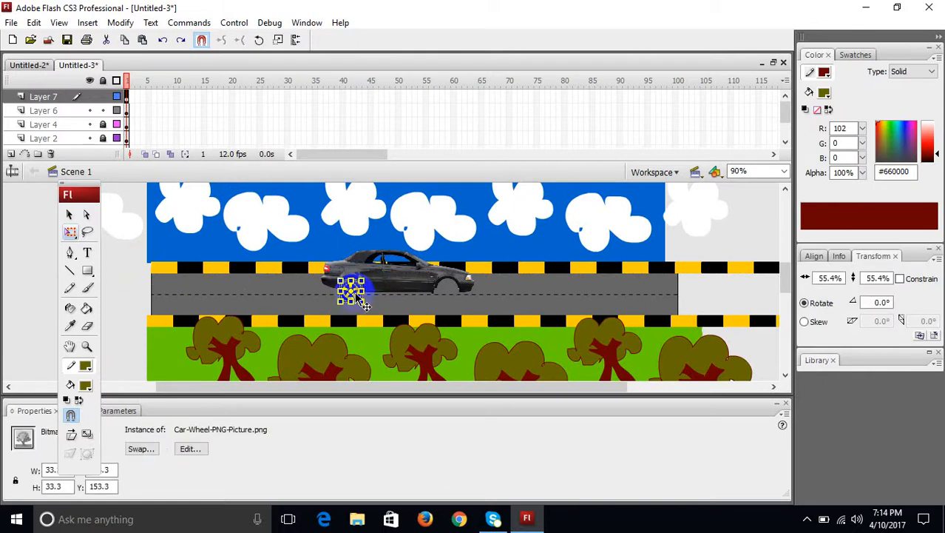
# Convert the wheel bitmap on the car's rear arch into a movie clip symbol and open it for editing
pyautogui.click(131, 315)
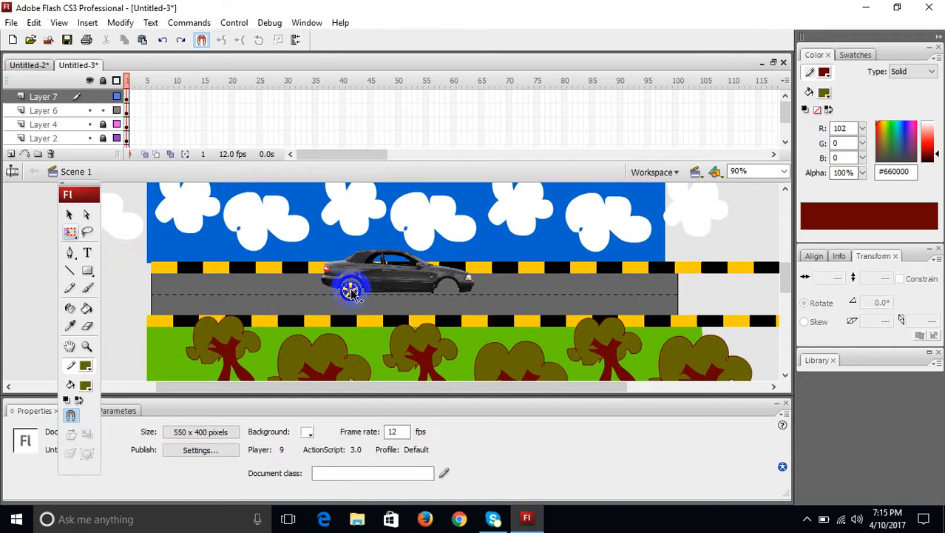
pyautogui.click(353, 292)
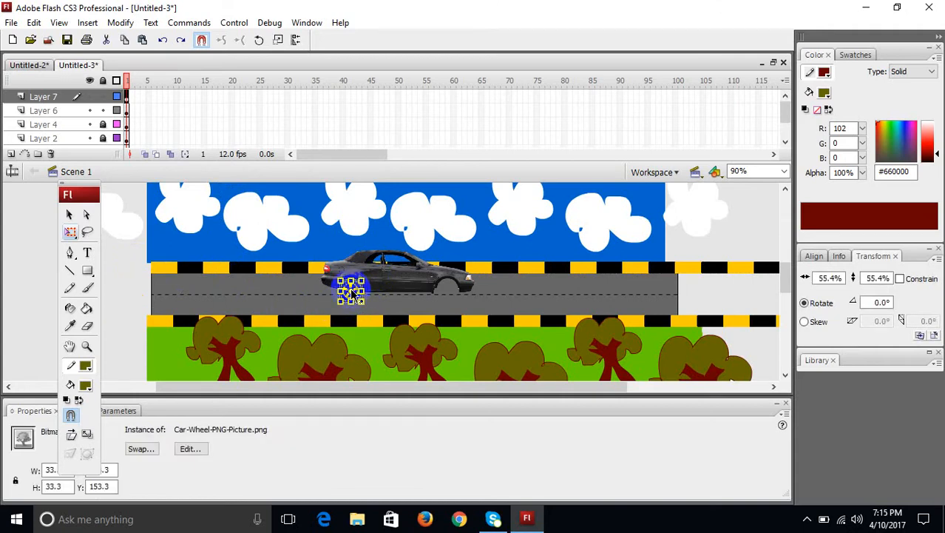
pyautogui.press('F8')
pyautogui.press('Return')
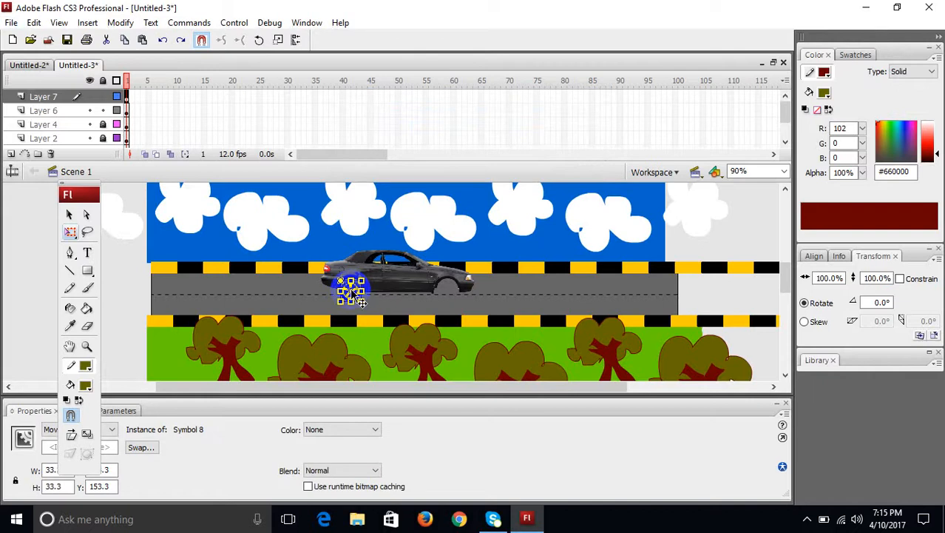
pyautogui.doubleClick(350, 289)
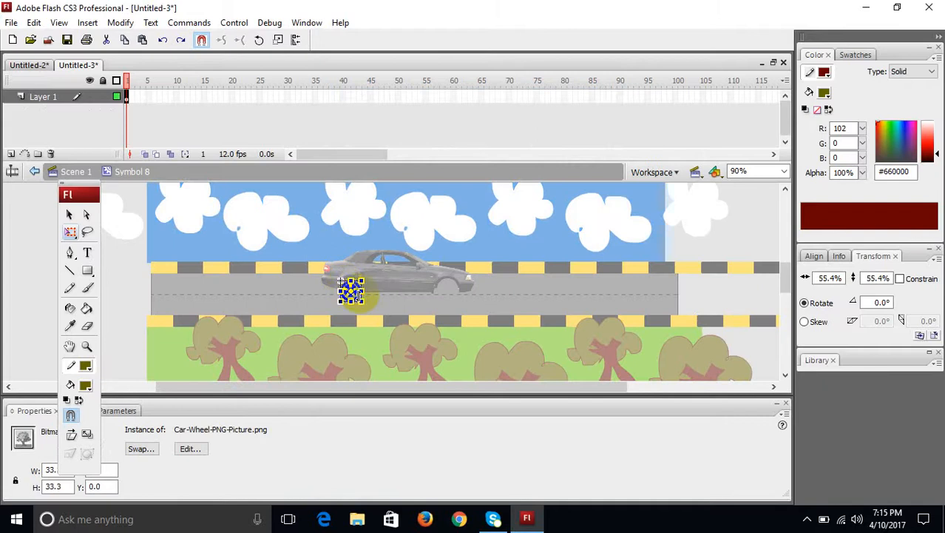
# Insert a keyframe at frame 3 of the wheel clip and rotate the wheel 30° clockwise there
pyautogui.click(128, 97)
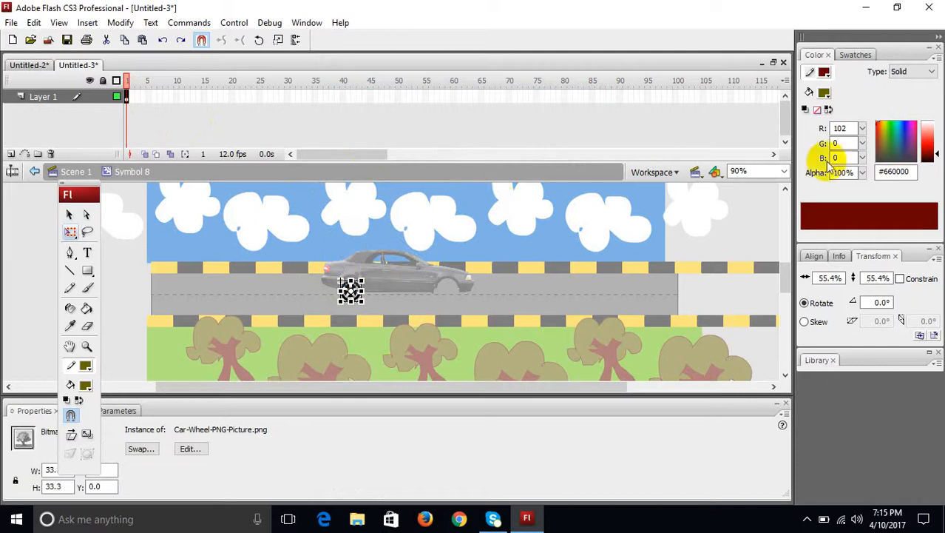
pyautogui.click(785, 172)
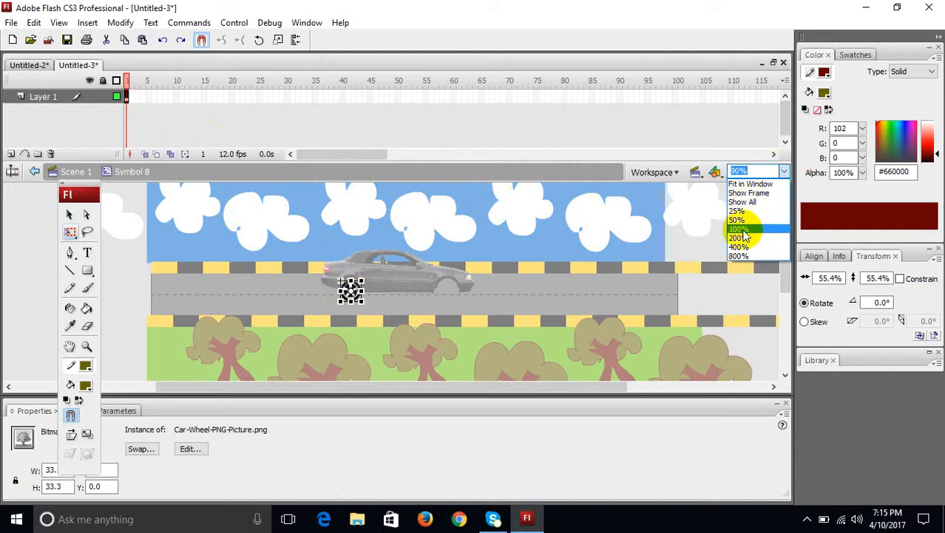
pyautogui.click(740, 229)
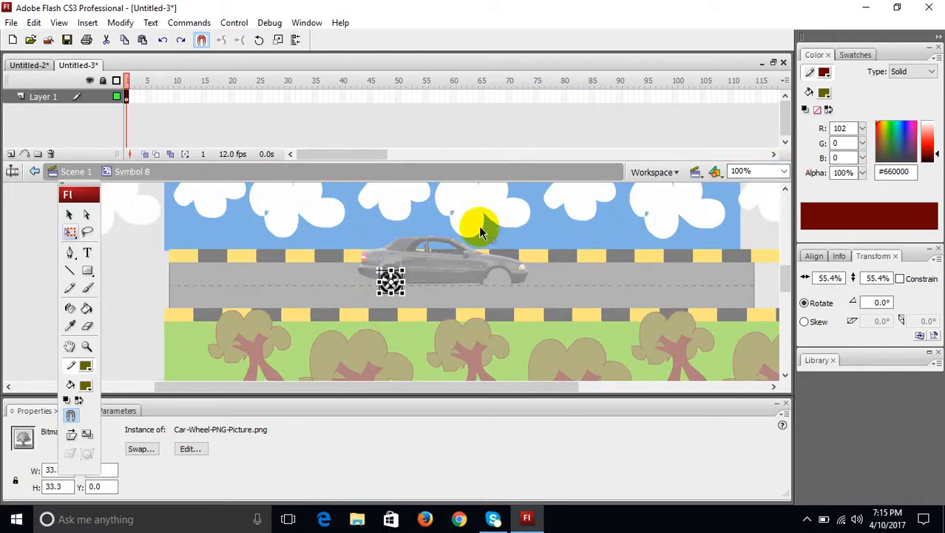
pyautogui.rightClick(138, 101)
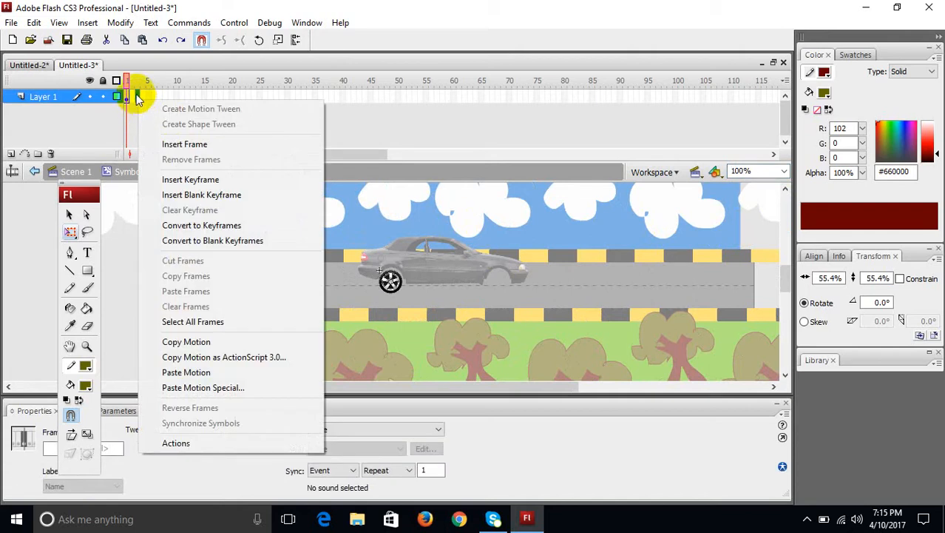
pyautogui.click(137, 95)
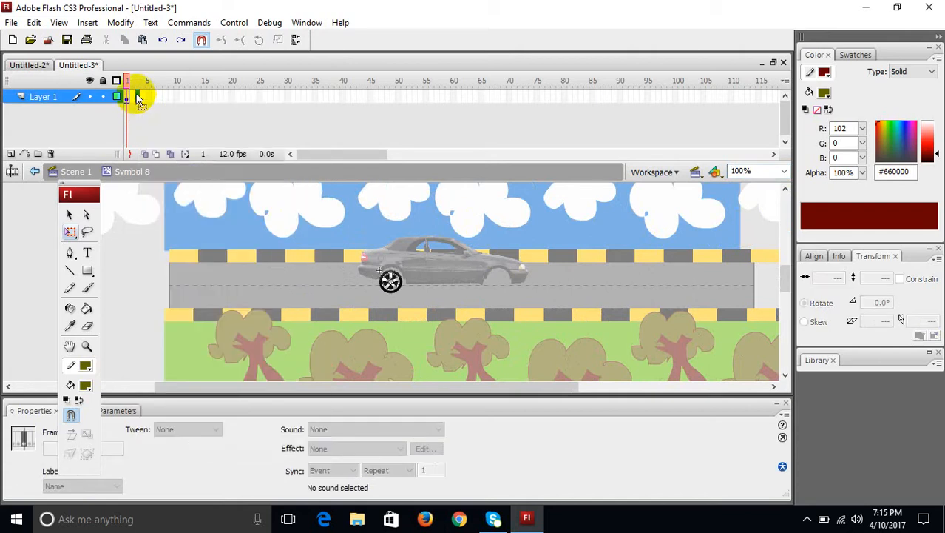
pyautogui.click(138, 96)
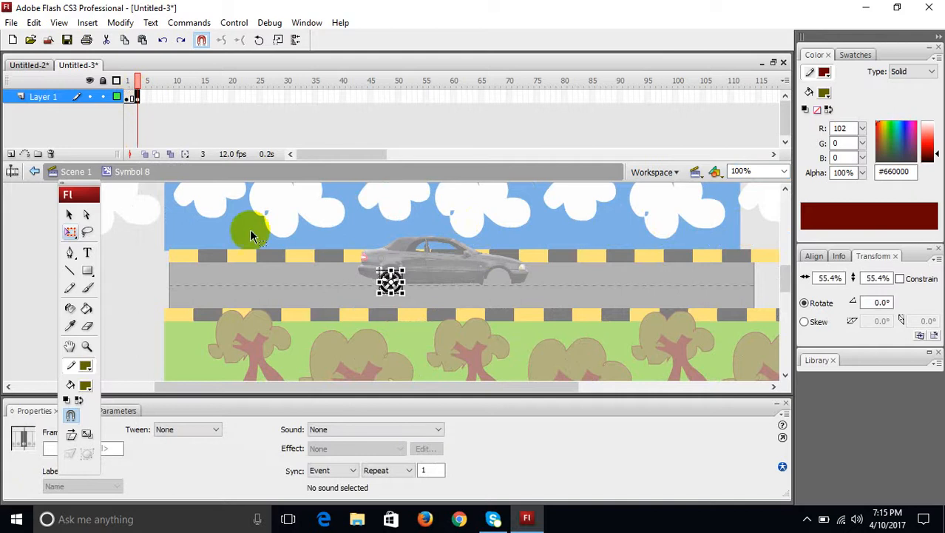
pyautogui.moveTo(409, 263); pyautogui.dragTo(410, 263)
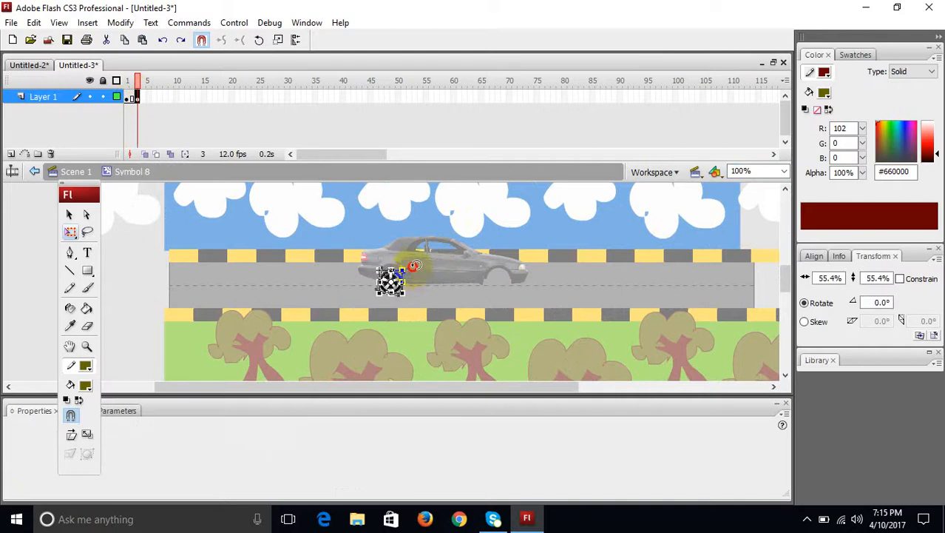
pyautogui.moveTo(417, 272); pyautogui.dragTo(419, 286)
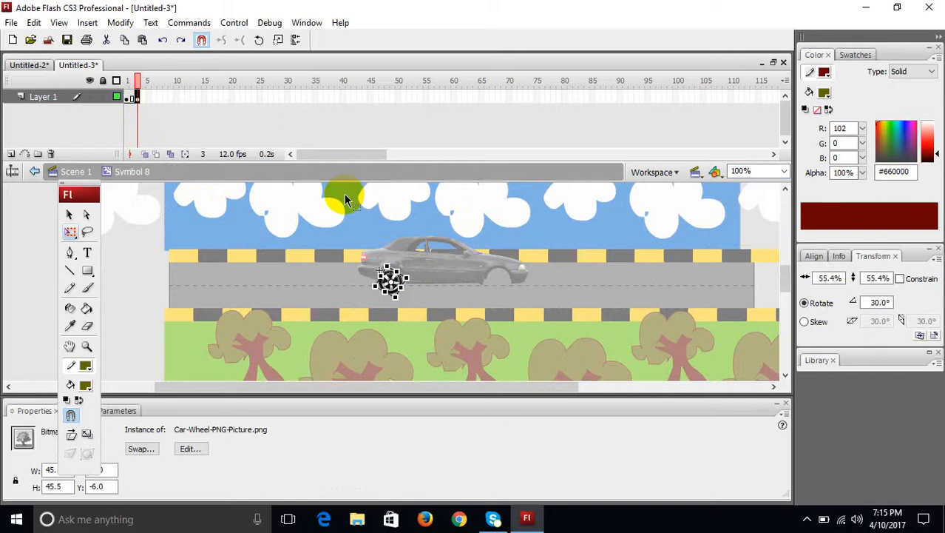
# Create a motion tween from frame 1 to frame 3 of the wheel clip and scrub through it
pyautogui.rightClick(130, 96)
pyautogui.click(148, 99)
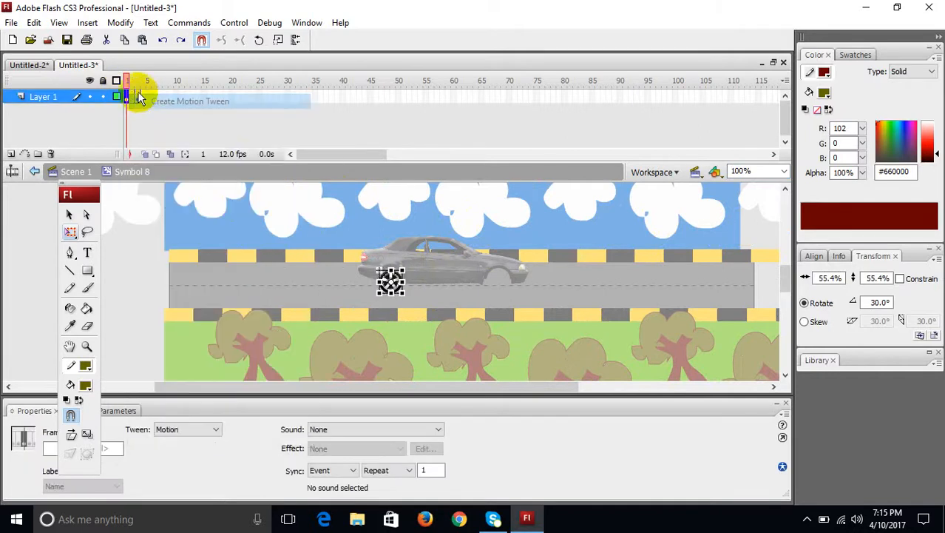
pyautogui.moveTo(115, 84)
pyautogui.mouseDown()
pyautogui.moveTo(145, 78)
pyautogui.moveTo(131, 74)
pyautogui.mouseUp()
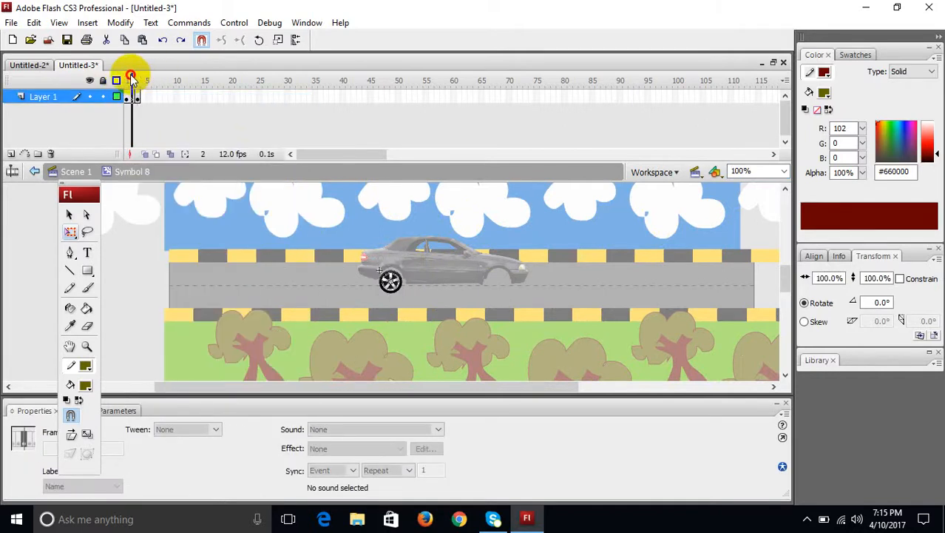
# Return to Scene 1, test the movie to check the rear wheel's spin, and close the preview
pyautogui.click(76, 172)
pyautogui.hotkey('ctrl', 'Return')
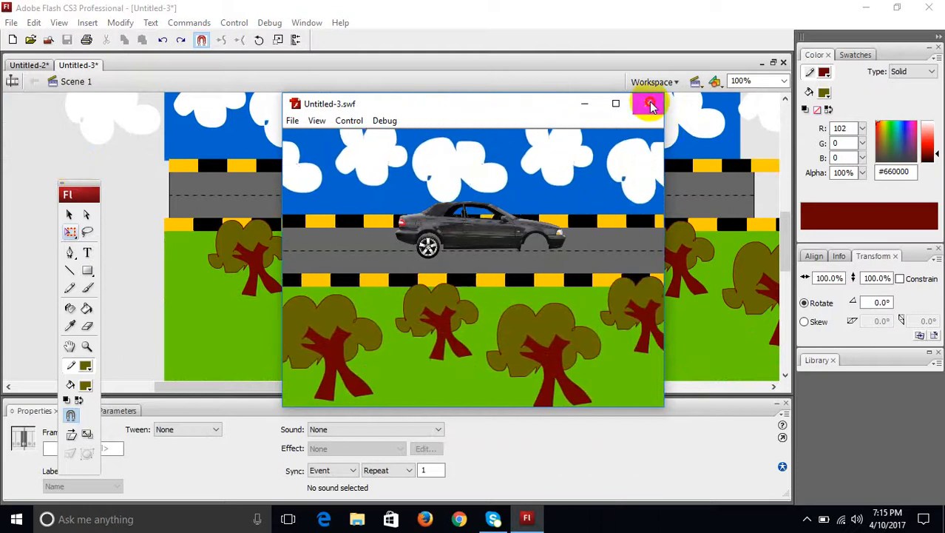
pyautogui.click(648, 103)
# Reopen the wheel movie clip for editing, show its timeline again and scrub through the tween frames
pyautogui.click(394, 192)
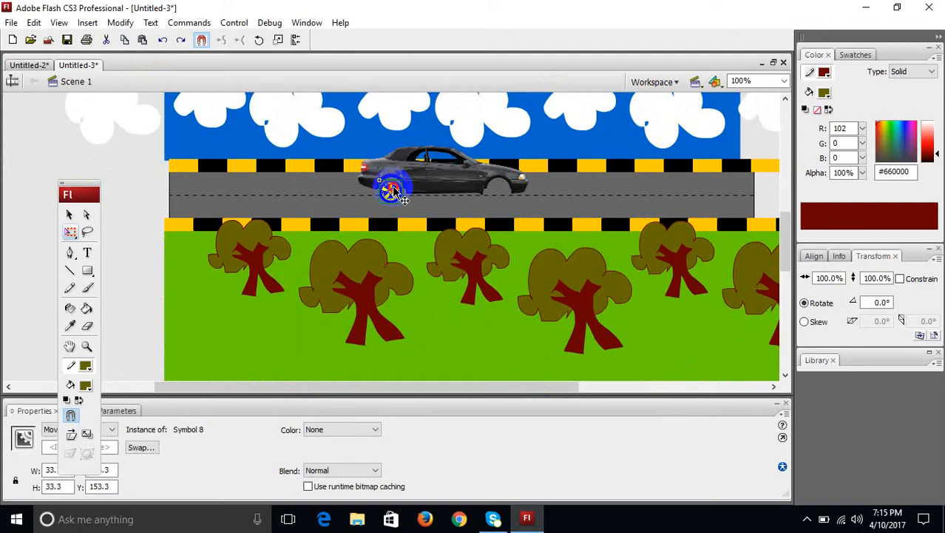
pyautogui.doubleClick(404, 189)
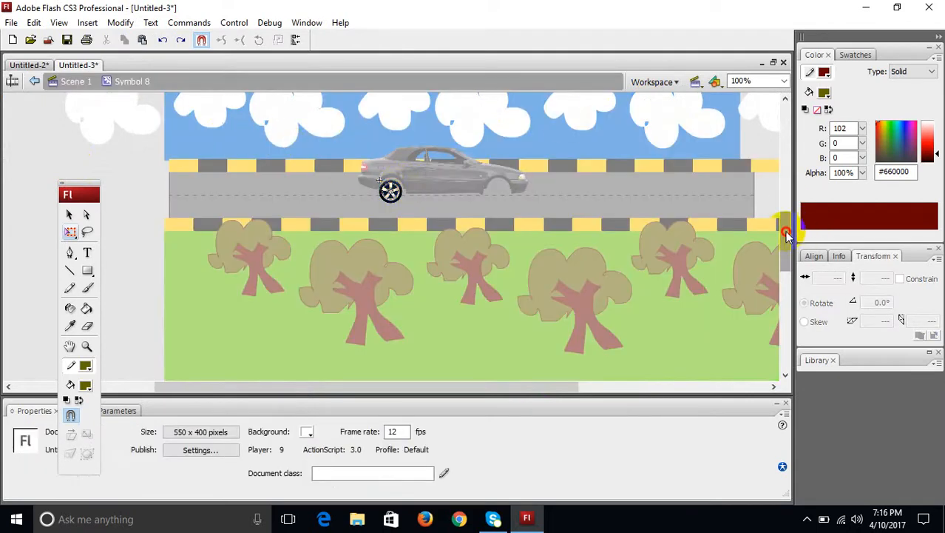
pyautogui.moveTo(785, 231)
pyautogui.mouseDown()
pyautogui.moveTo(778, 187)
pyautogui.moveTo(787, 225)
pyautogui.mouseUp()
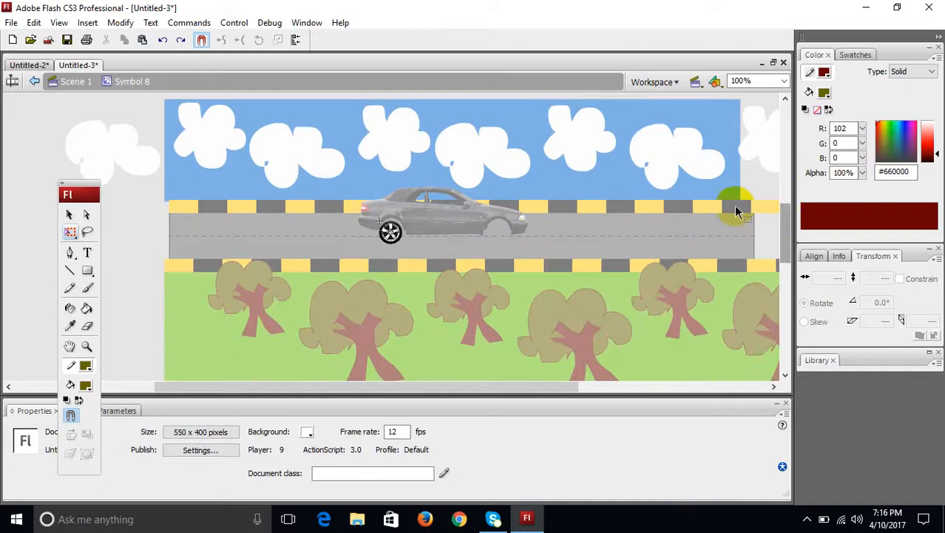
pyautogui.doubleClick(538, 82)
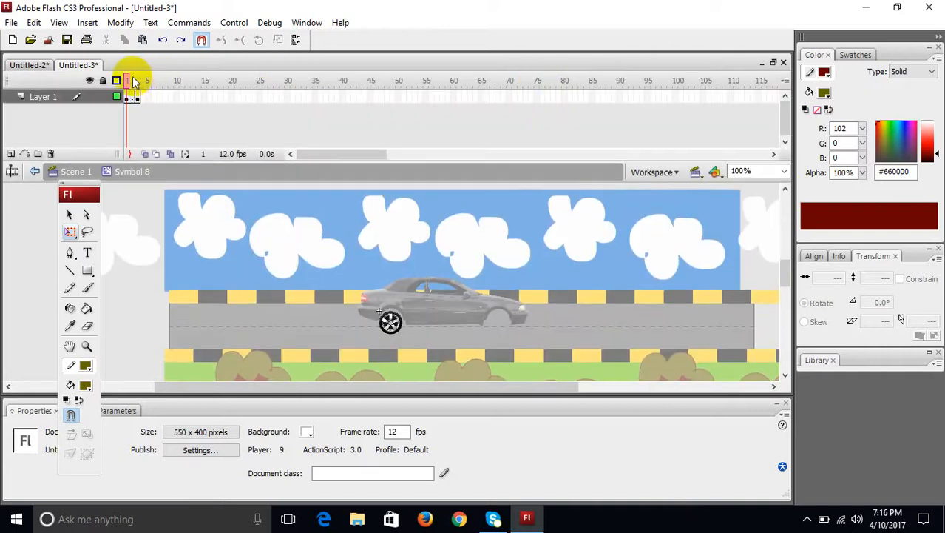
pyautogui.moveTo(131, 80)
pyautogui.mouseDown()
pyautogui.moveTo(141, 80)
pyautogui.moveTo(122, 80)
pyautogui.moveTo(137, 80)
pyautogui.mouseUp()
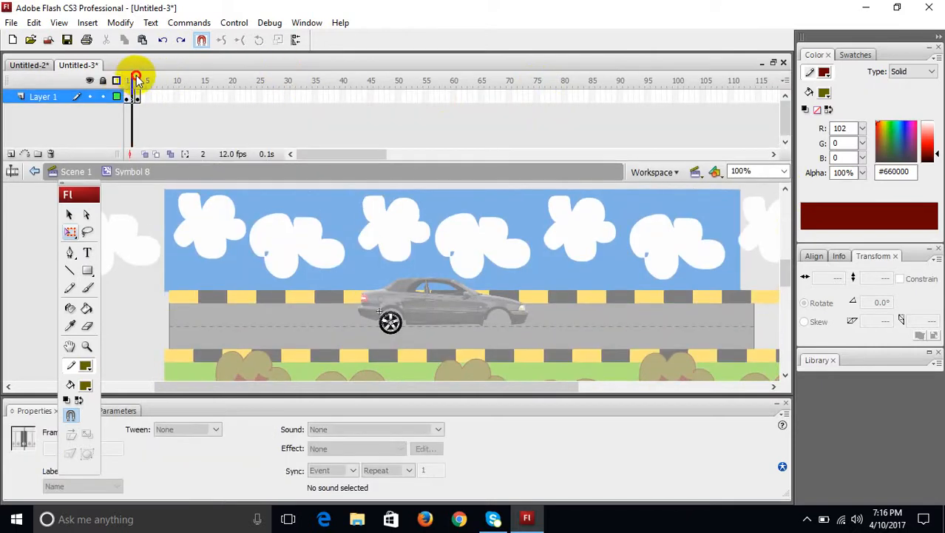
# Rotate the wheel instance in the frame 3 keyframe to 15° with Free Transform
pyautogui.click(137, 97)
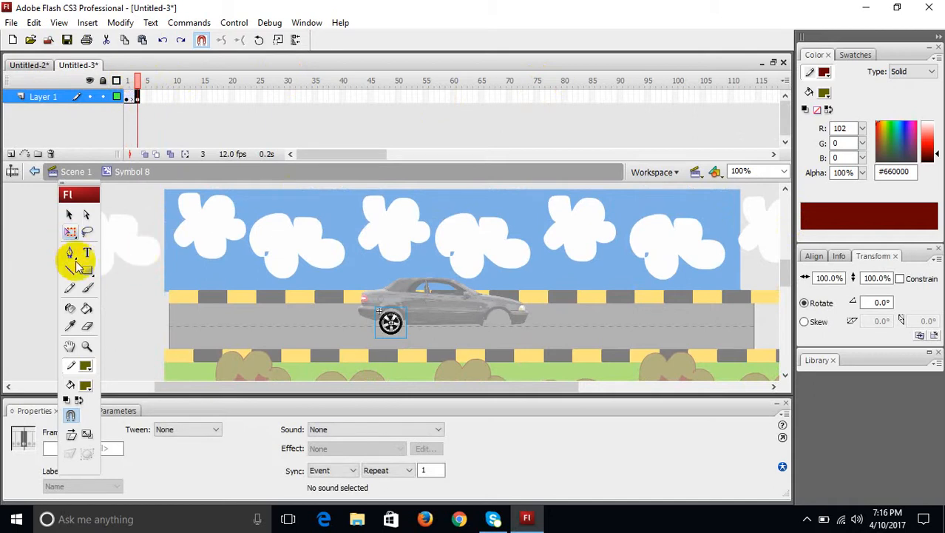
pyautogui.click(69, 233)
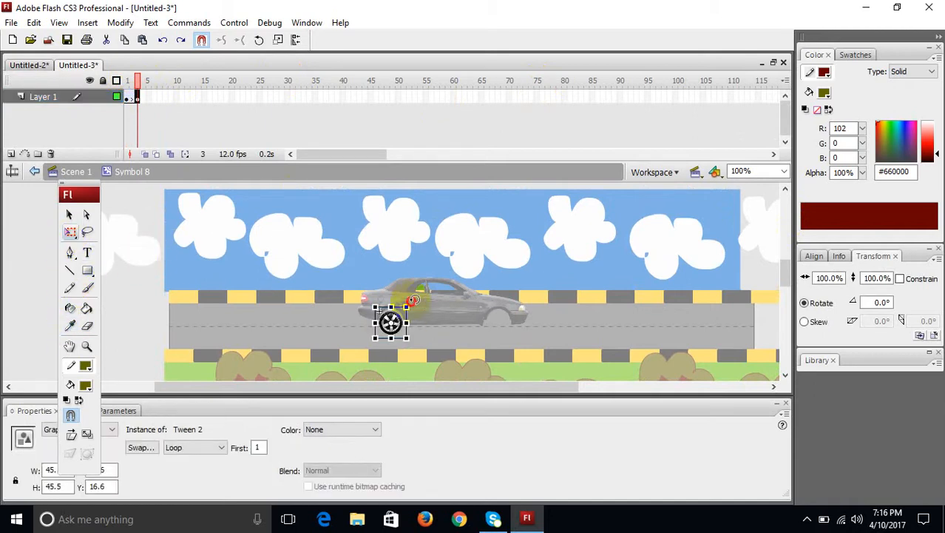
pyautogui.moveTo(415, 303); pyautogui.dragTo(420, 311)
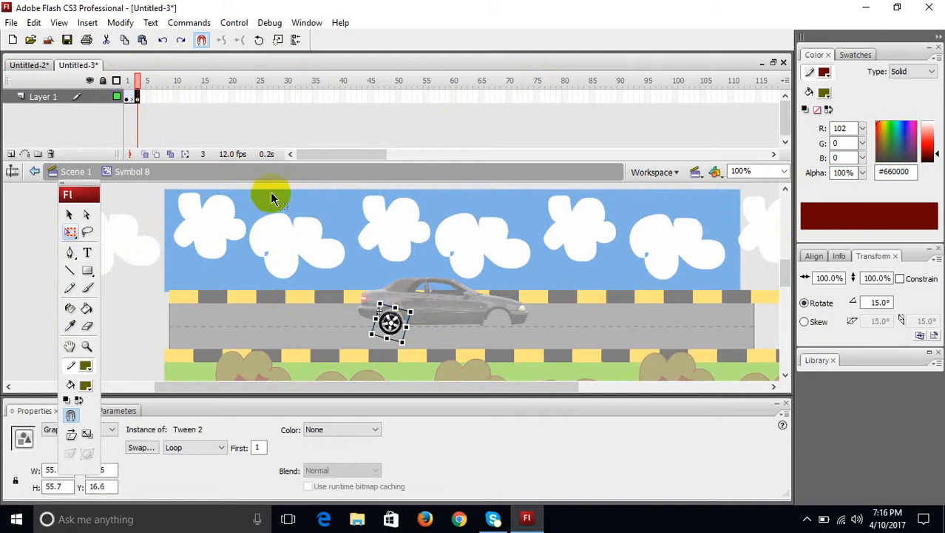
# Scrub through frames 1 to 3 of the wheel clip to examine how the wheel turns
pyautogui.click(138, 81)
pyautogui.click(131, 82)
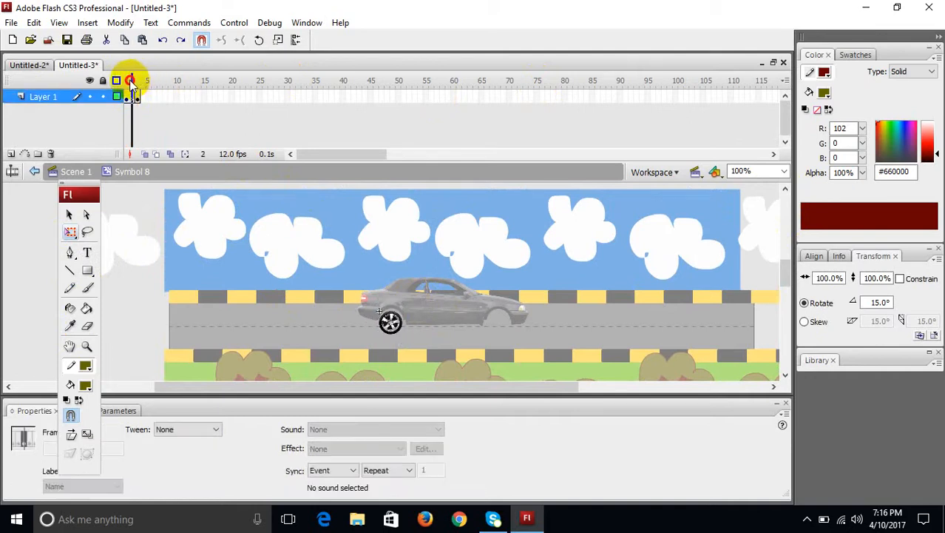
pyautogui.moveTo(134, 83); pyautogui.dragTo(142, 83)
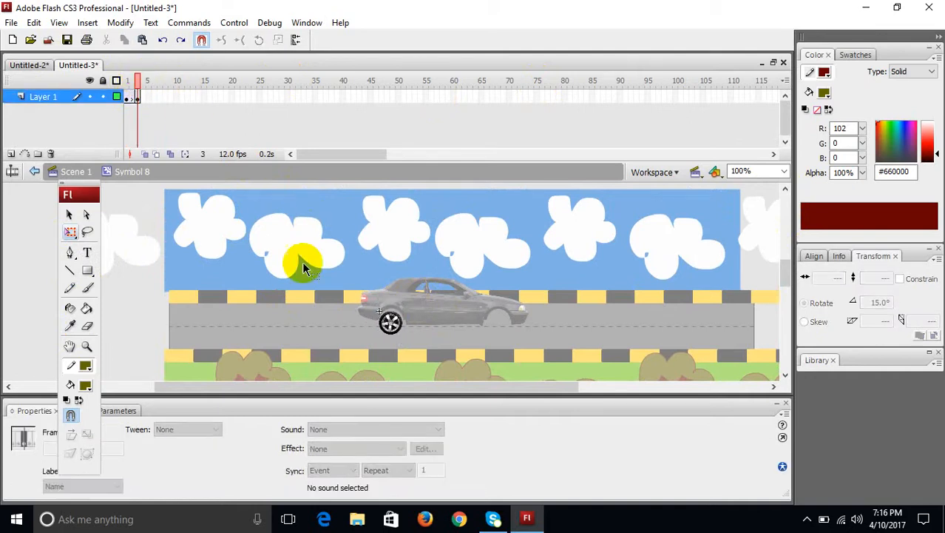
pyautogui.click(138, 83)
pyautogui.moveTo(138, 83); pyautogui.dragTo(125, 82)
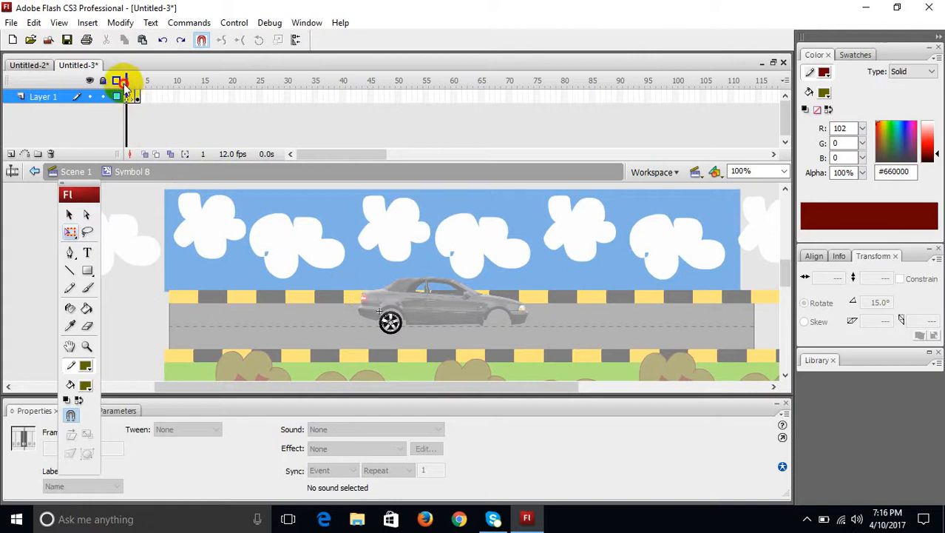
pyautogui.click(392, 322)
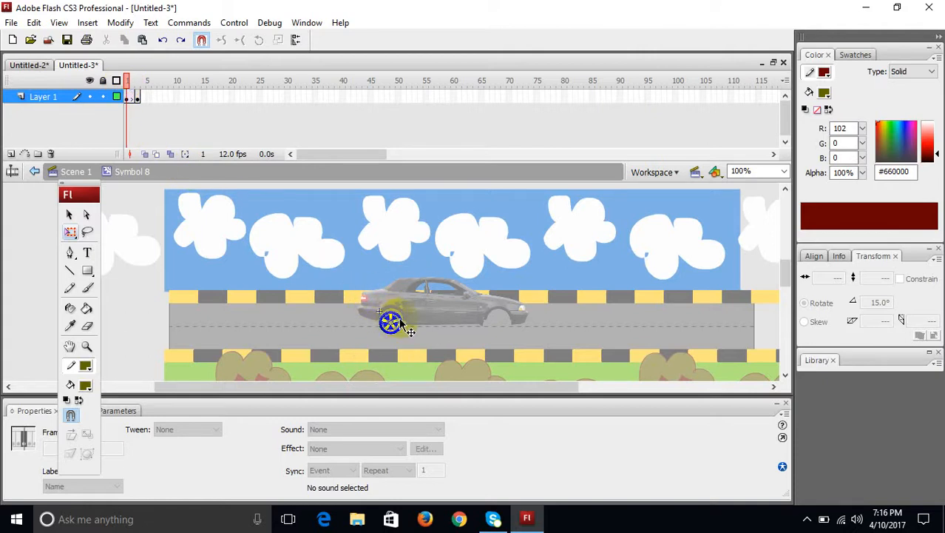
pyautogui.click(393, 329)
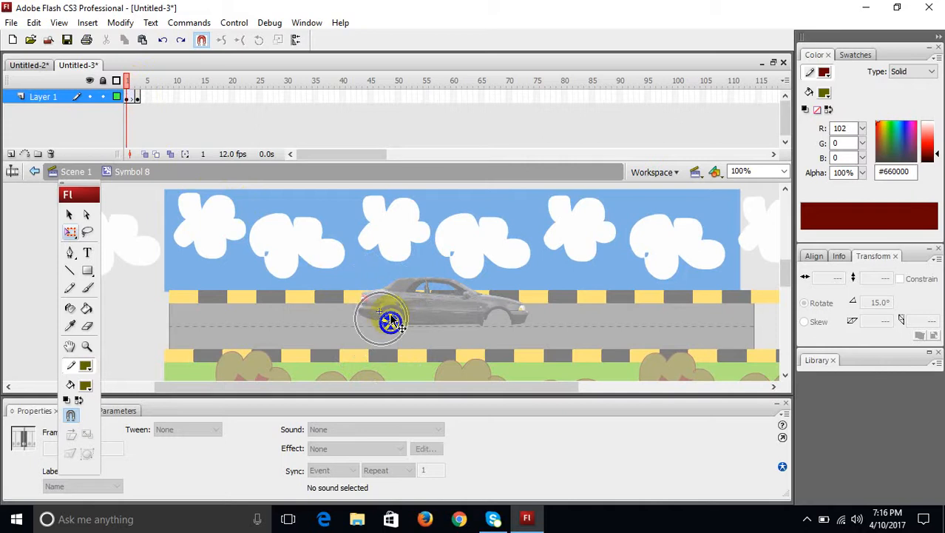
pyautogui.click(392, 315)
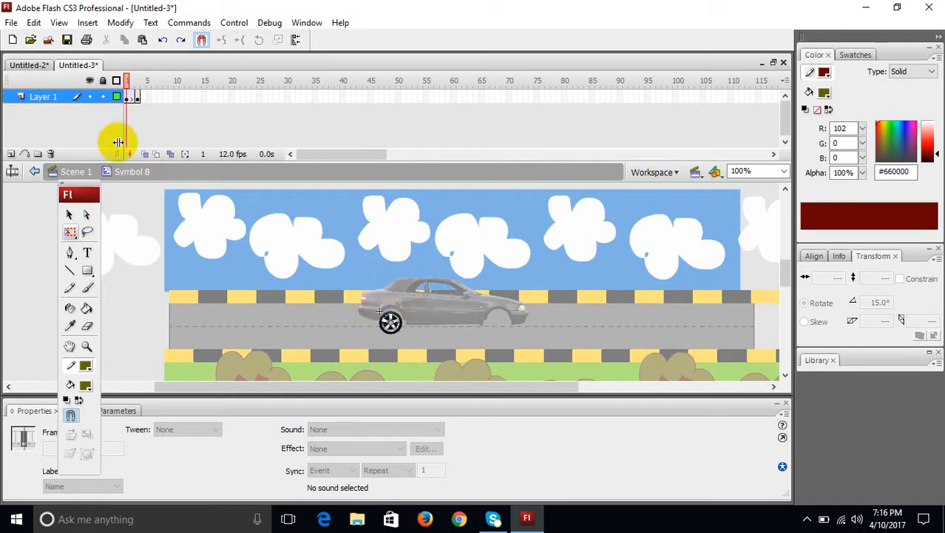
# Rotate the wheel in the frame 3 keyframe to 30° with Free Transform and scrub back to frame 1
pyautogui.click(139, 96)
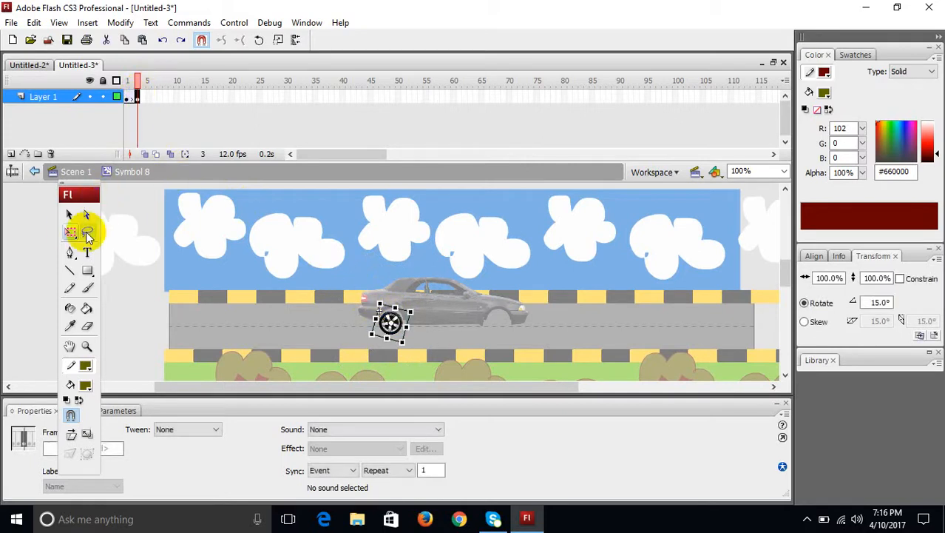
pyautogui.click(71, 232)
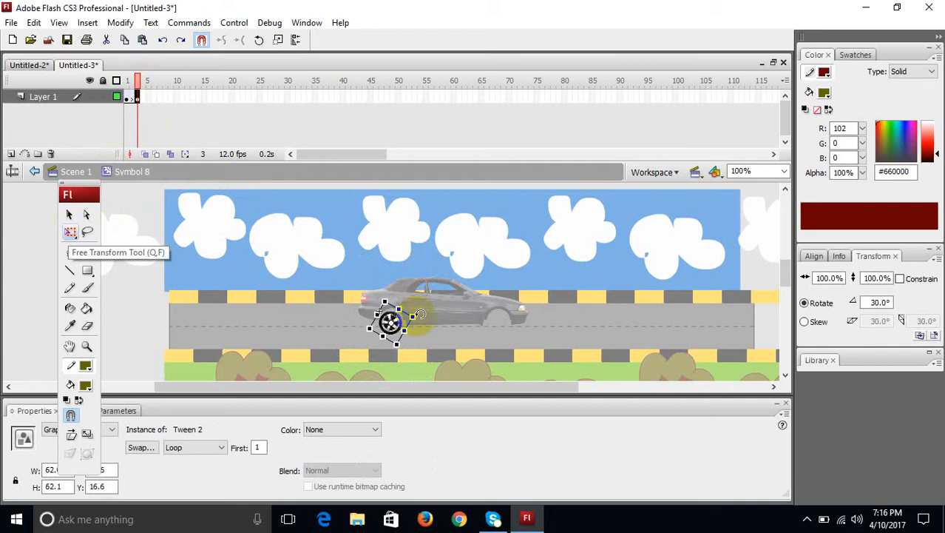
pyautogui.moveTo(141, 85); pyautogui.dragTo(123, 79)
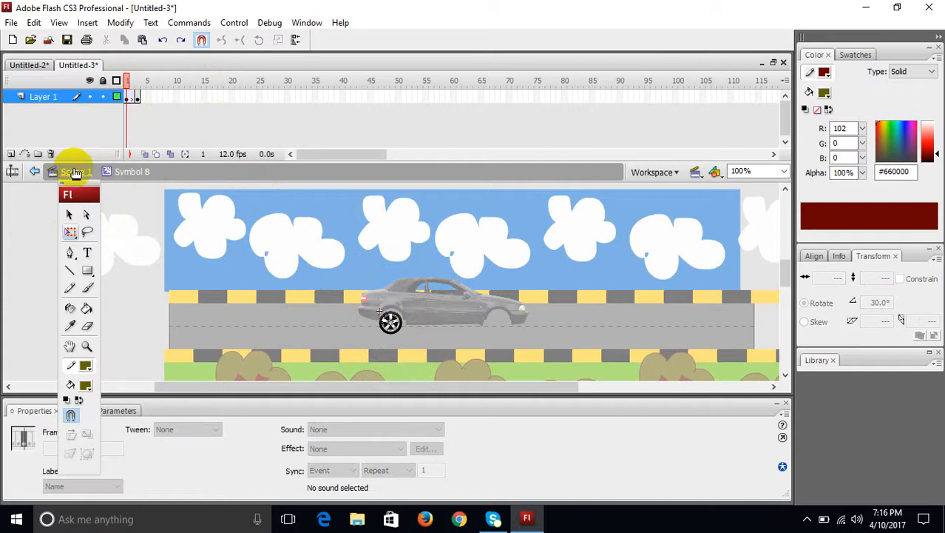
# Go back to the main scene, preview the movie with the adjusted wheel rotation, and close the preview
pyautogui.click(76, 172)
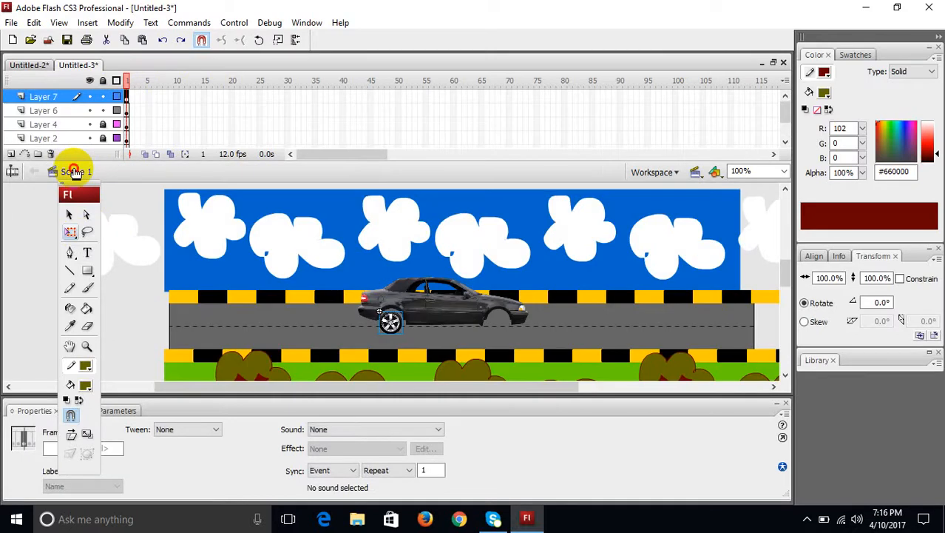
pyautogui.hotkey('ctrl', 'Return')
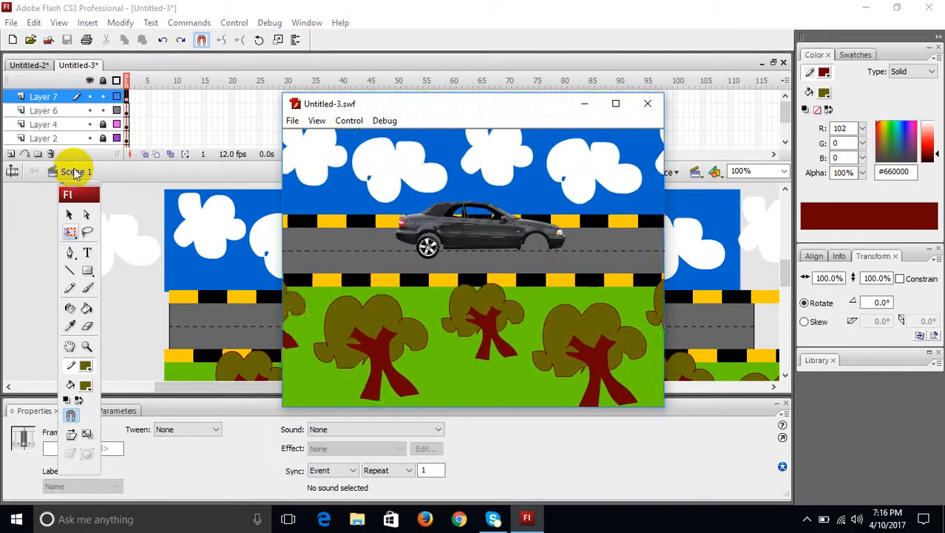
pyautogui.hotkey('ctrl', 'w')
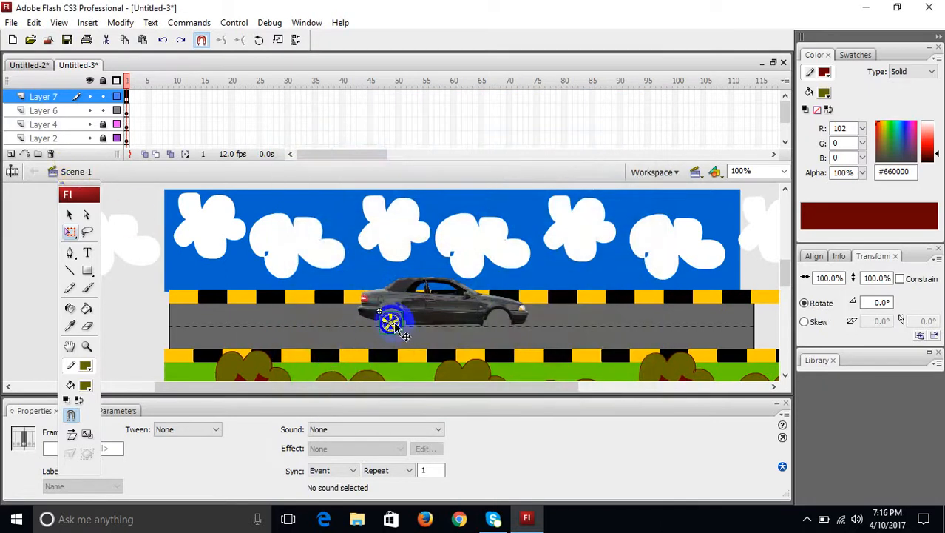
# Open the wheel movie clip on the car and rotate the wheel in the frame 3 keyframe to 45° with Free Transform
pyautogui.click(404, 335)
pyautogui.doubleClick(405, 336)
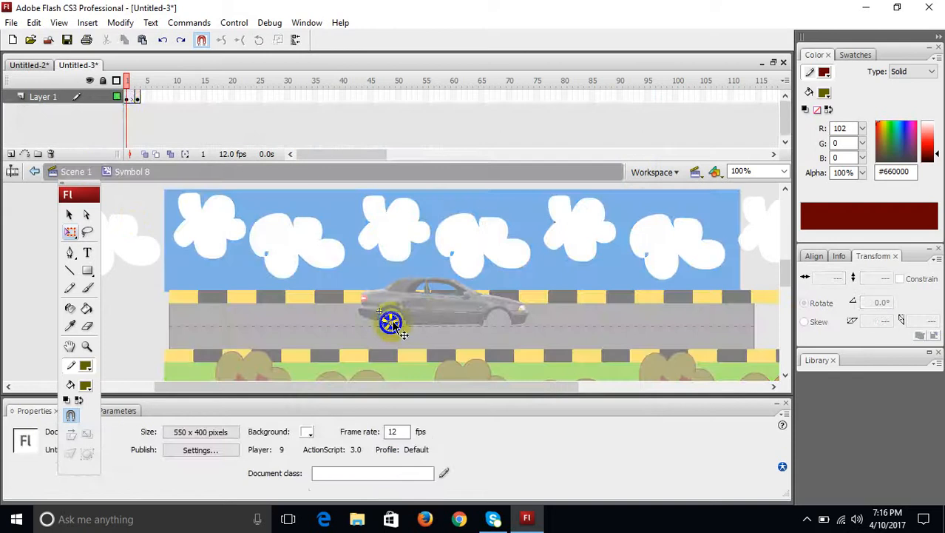
pyautogui.moveTo(128, 79); pyautogui.dragTo(138, 81)
pyautogui.click(139, 97)
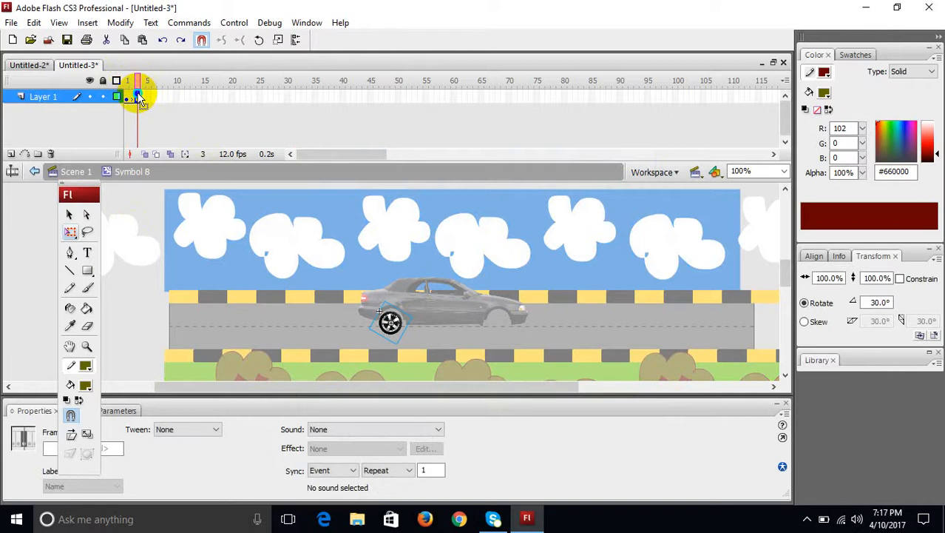
pyautogui.rightClick(139, 97)
pyautogui.click(157, 103)
pyautogui.moveTo(139, 80)
pyautogui.mouseDown()
pyautogui.moveTo(121, 81)
pyautogui.moveTo(149, 81)
pyautogui.moveTo(110, 81)
pyautogui.moveTo(156, 86)
pyautogui.mouseUp()
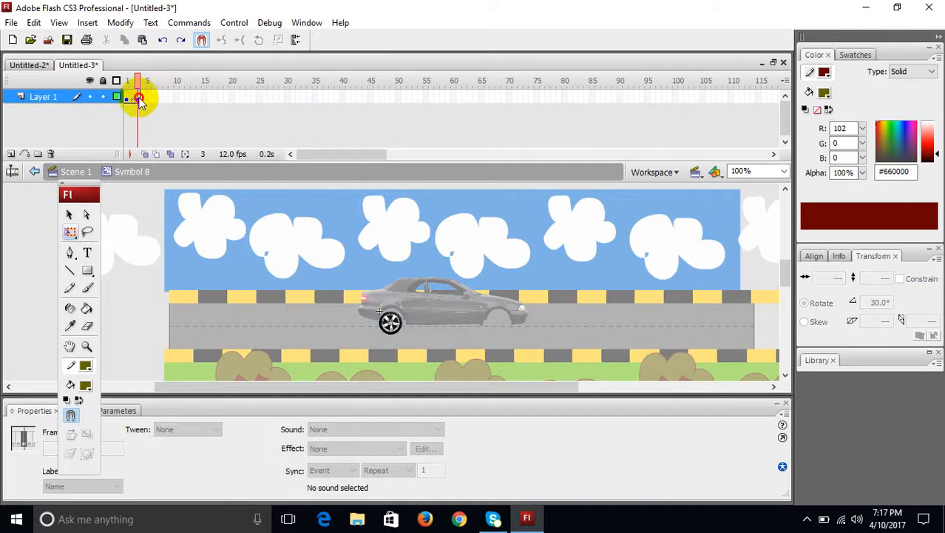
pyautogui.click(139, 99)
pyautogui.click(70, 231)
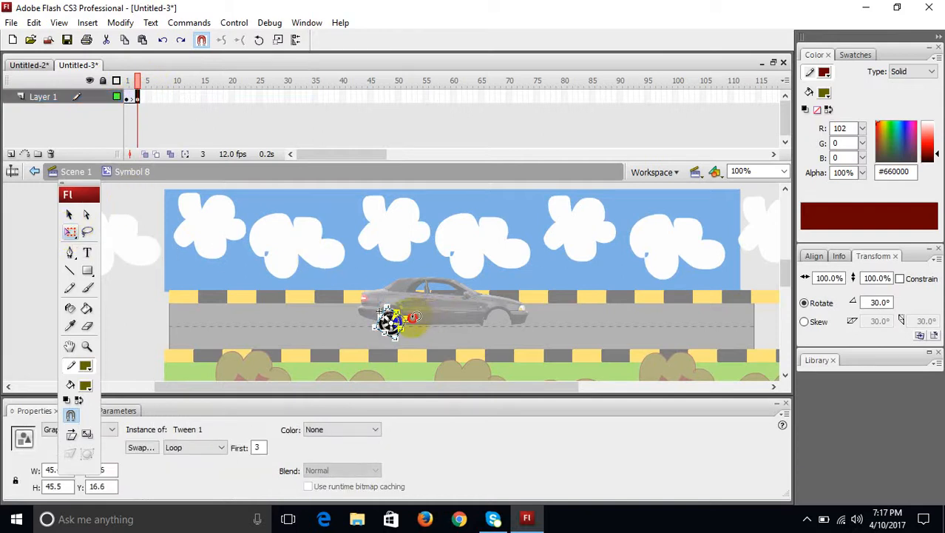
pyautogui.click(137, 84)
pyautogui.moveTo(137, 83); pyautogui.dragTo(157, 87)
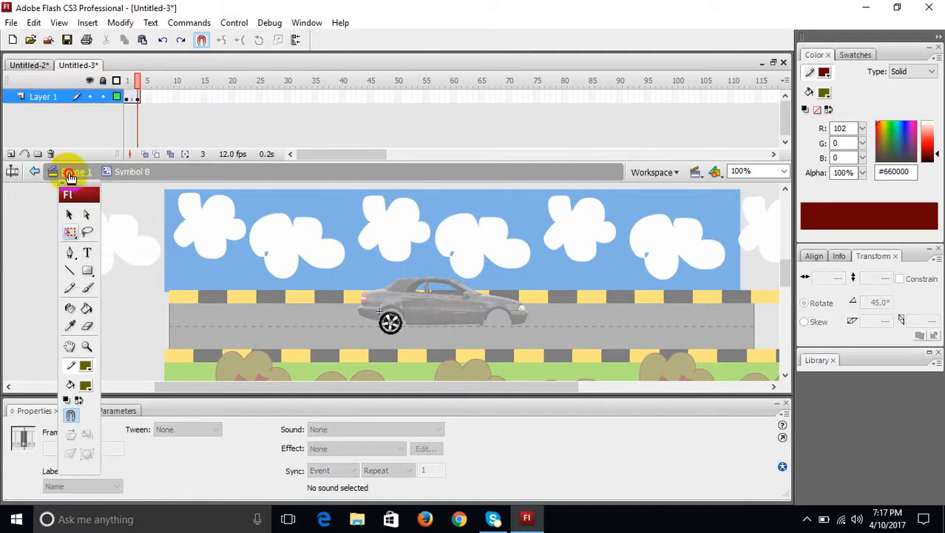
# Return to the main scene, preview the movie with the 45° wheel rotation, and close the preview
pyautogui.click(70, 172)
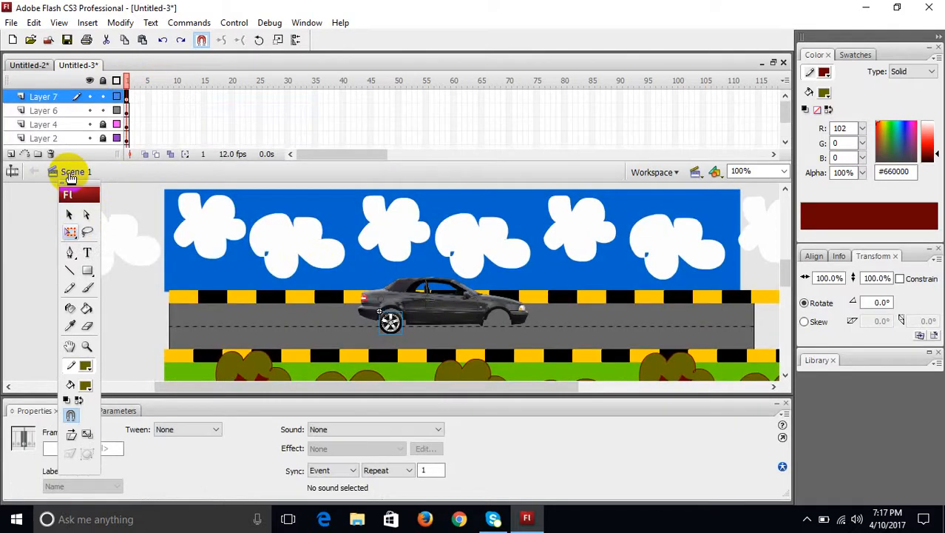
pyautogui.hotkey('ctrl', 'Return')
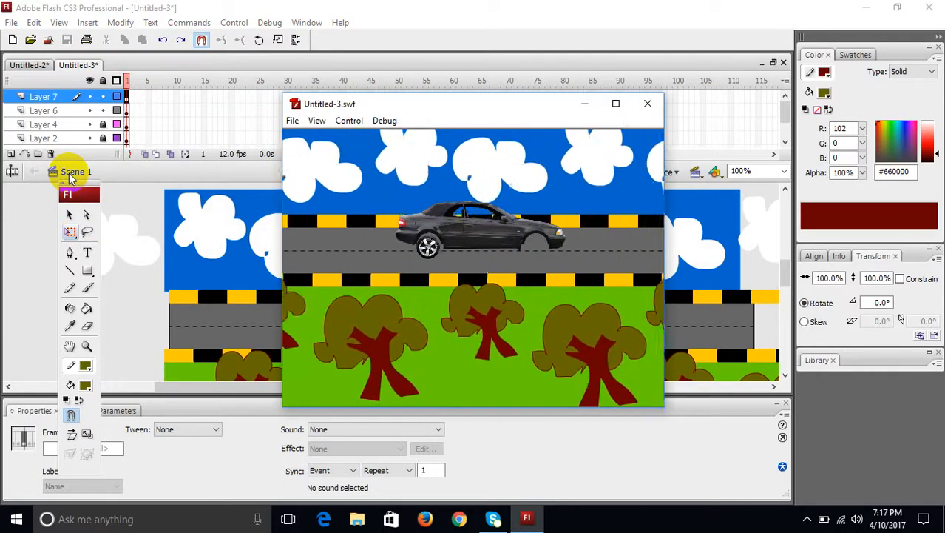
pyautogui.hotkey('ctrl', 'w')
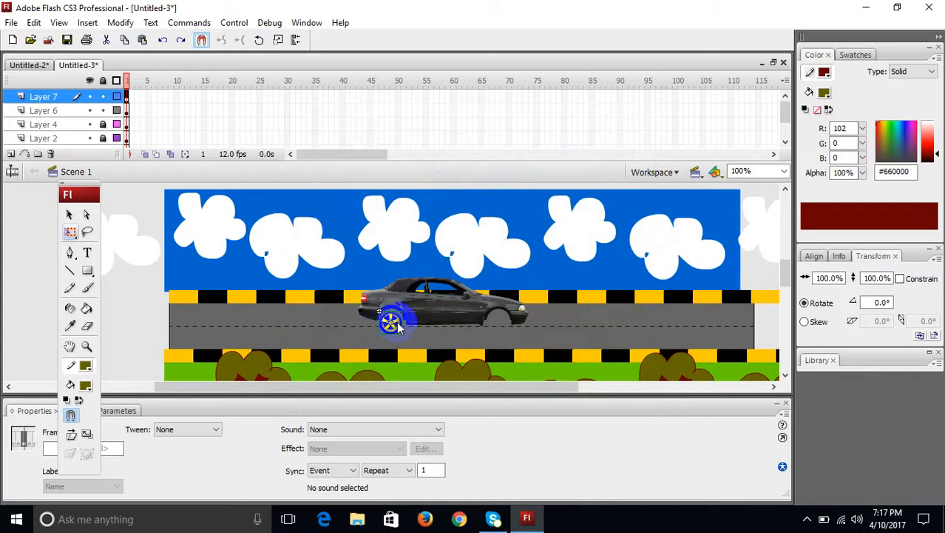
# Paste a copy of the rear wheel clip and place it in the car's front wheel arch
pyautogui.hotkey('ctrl', 'v')
pyautogui.moveTo(399, 285); pyautogui.dragTo(503, 332)
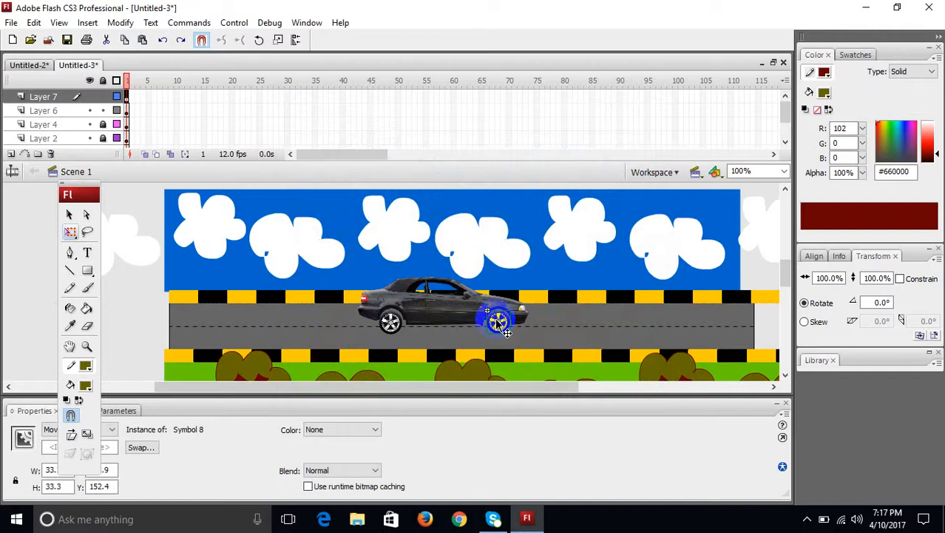
# Preview the movie with both wheels on the car, close the preview, and minimize the program window
pyautogui.hotkey('ctrl', 'Return')
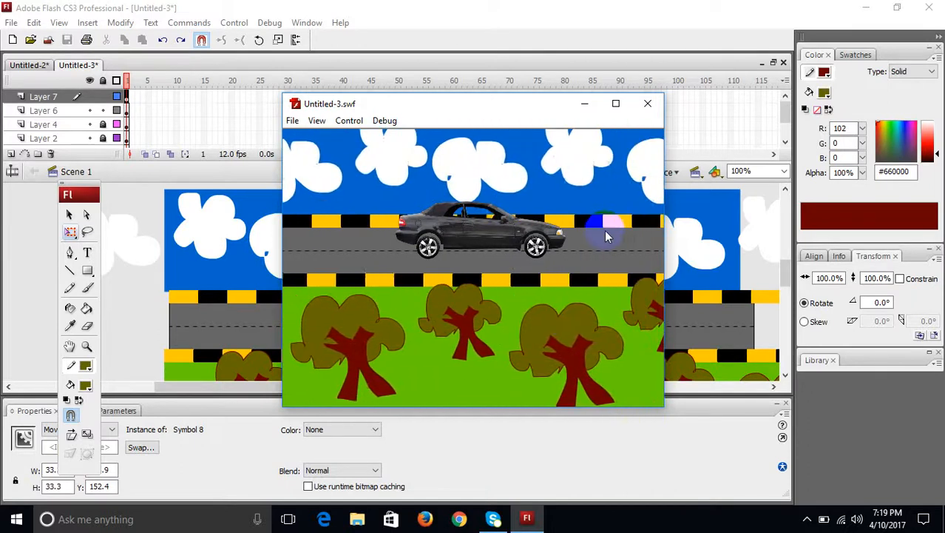
pyautogui.click(648, 103)
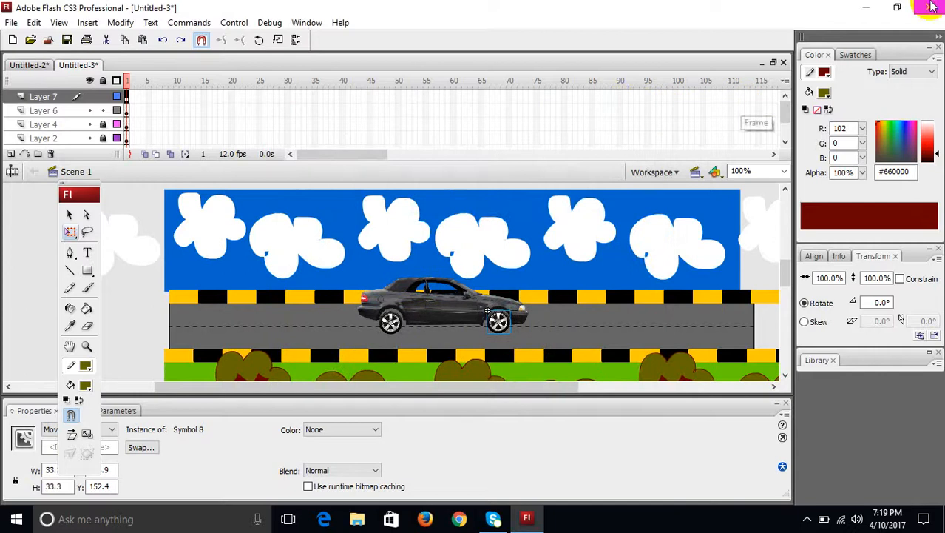
pyautogui.click(866, 7)
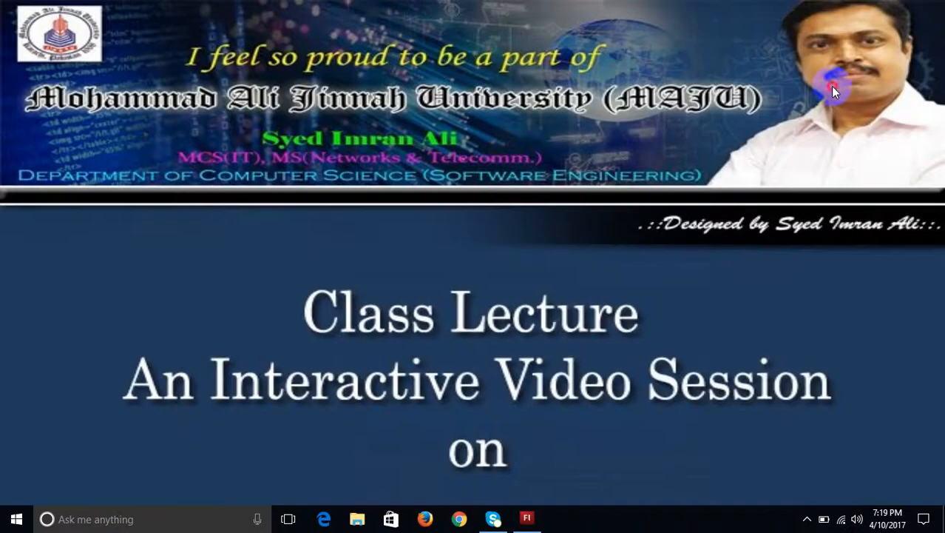